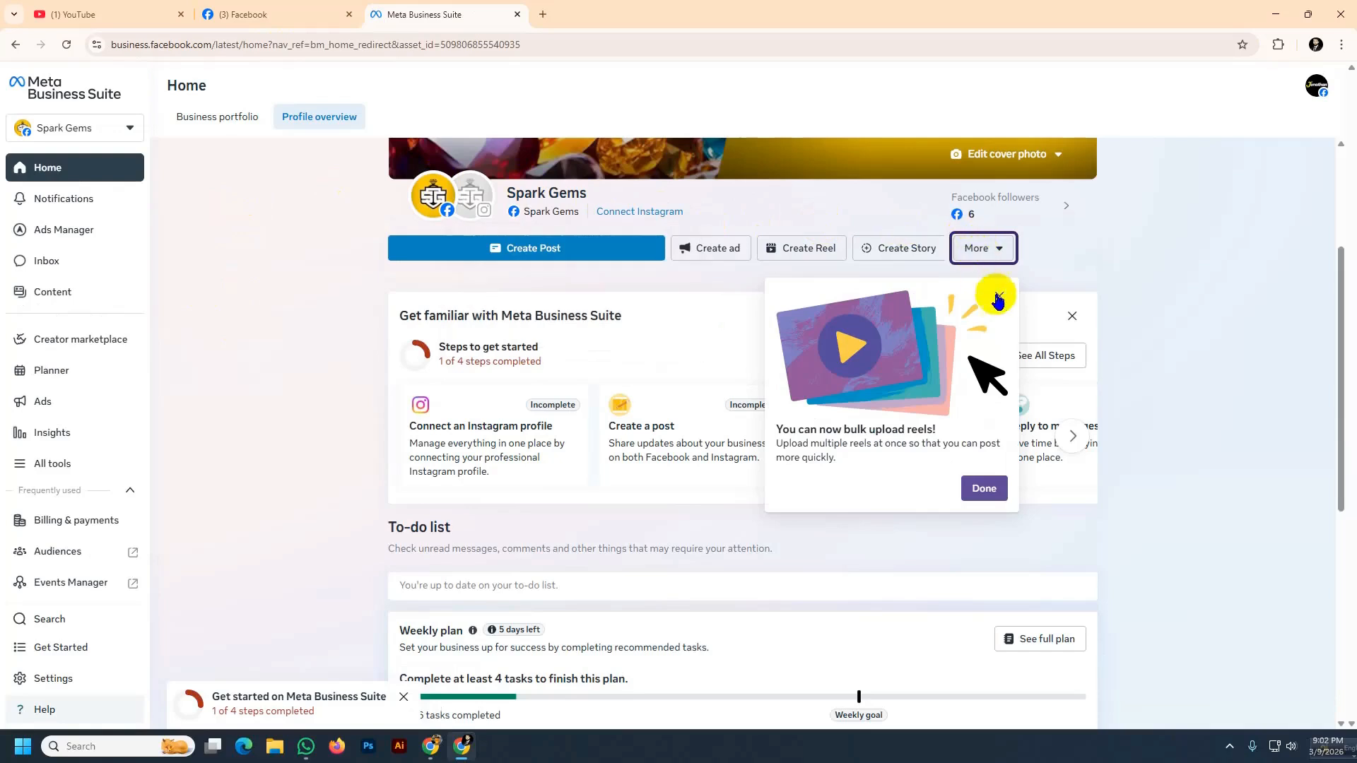
Dismiss the bulk-upload notice, open the business portfolio section and start creating a new business portfolio
{"action": "left_click", "coordinate": [999, 296]}
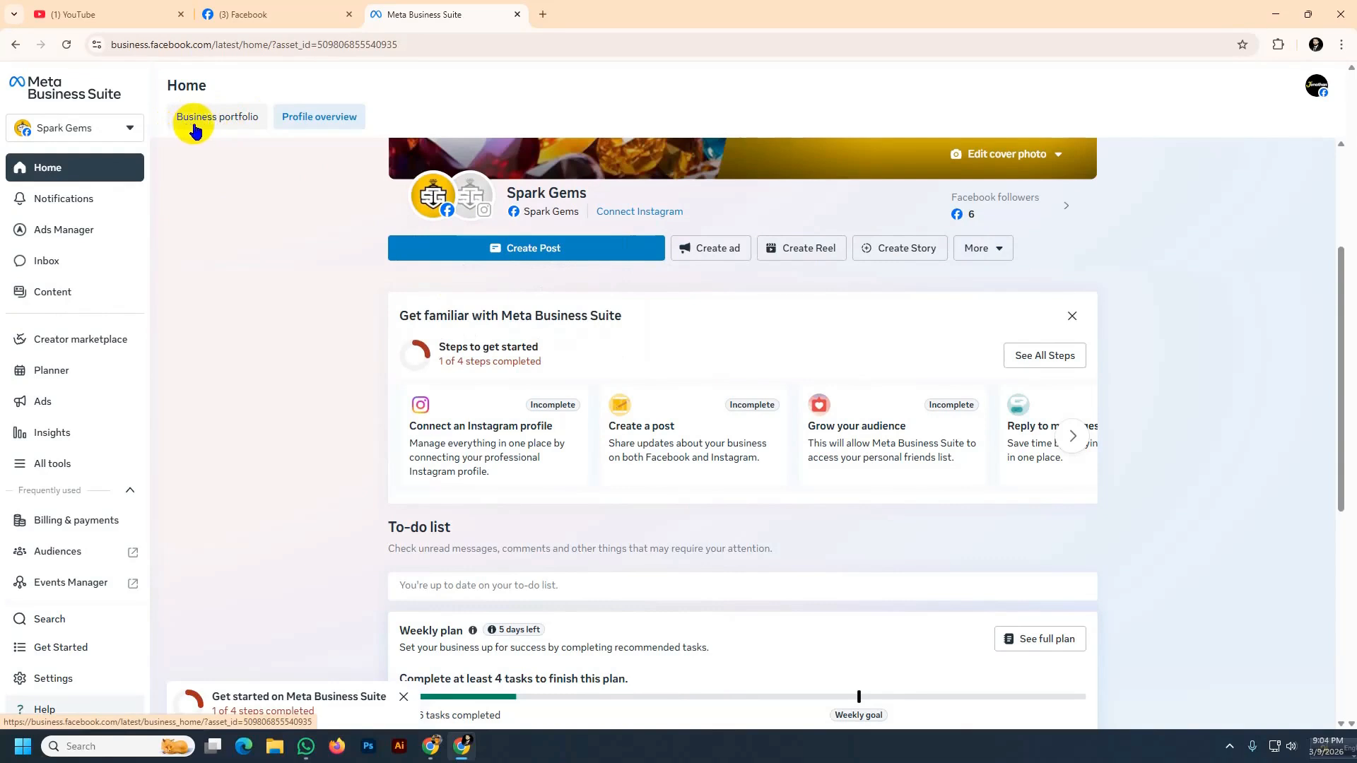
{"action": "left_click", "coordinate": [221, 128]}
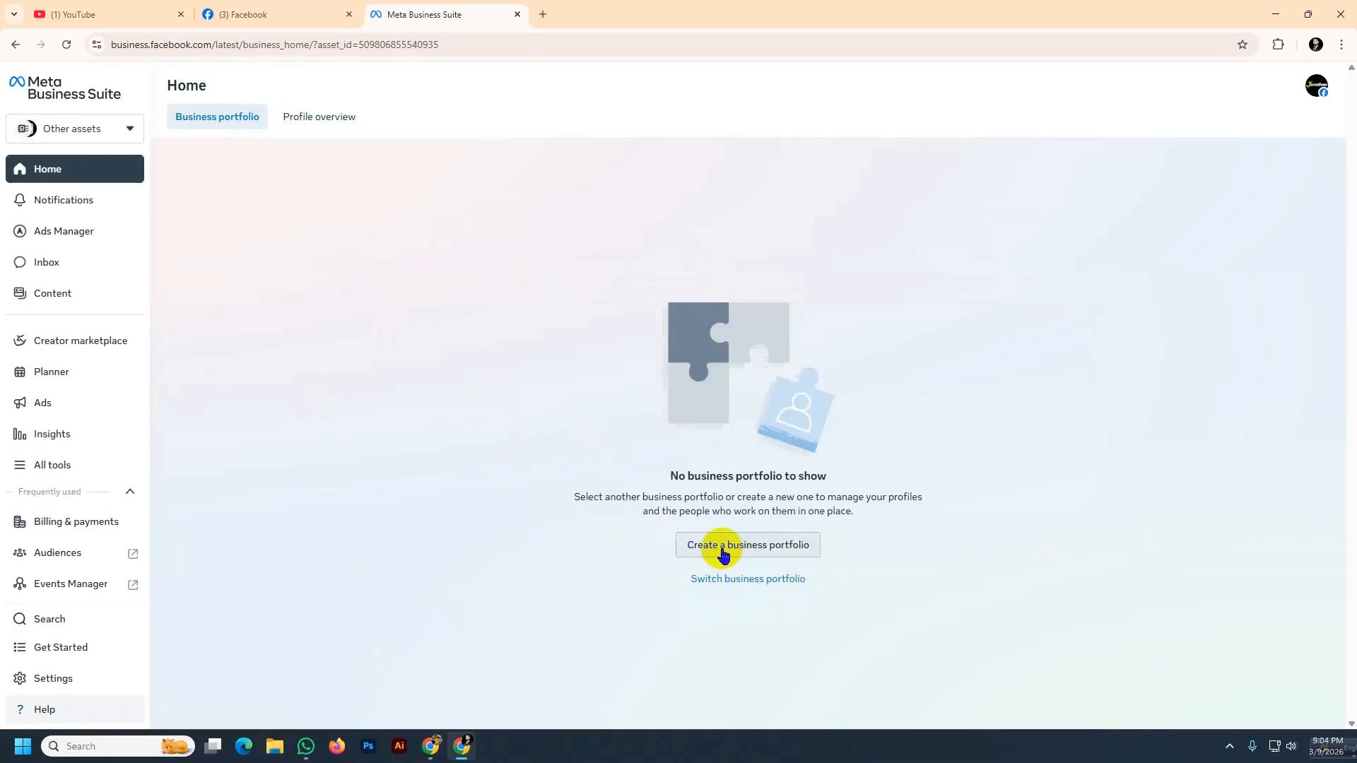
{"action": "left_click", "coordinate": [761, 552]}
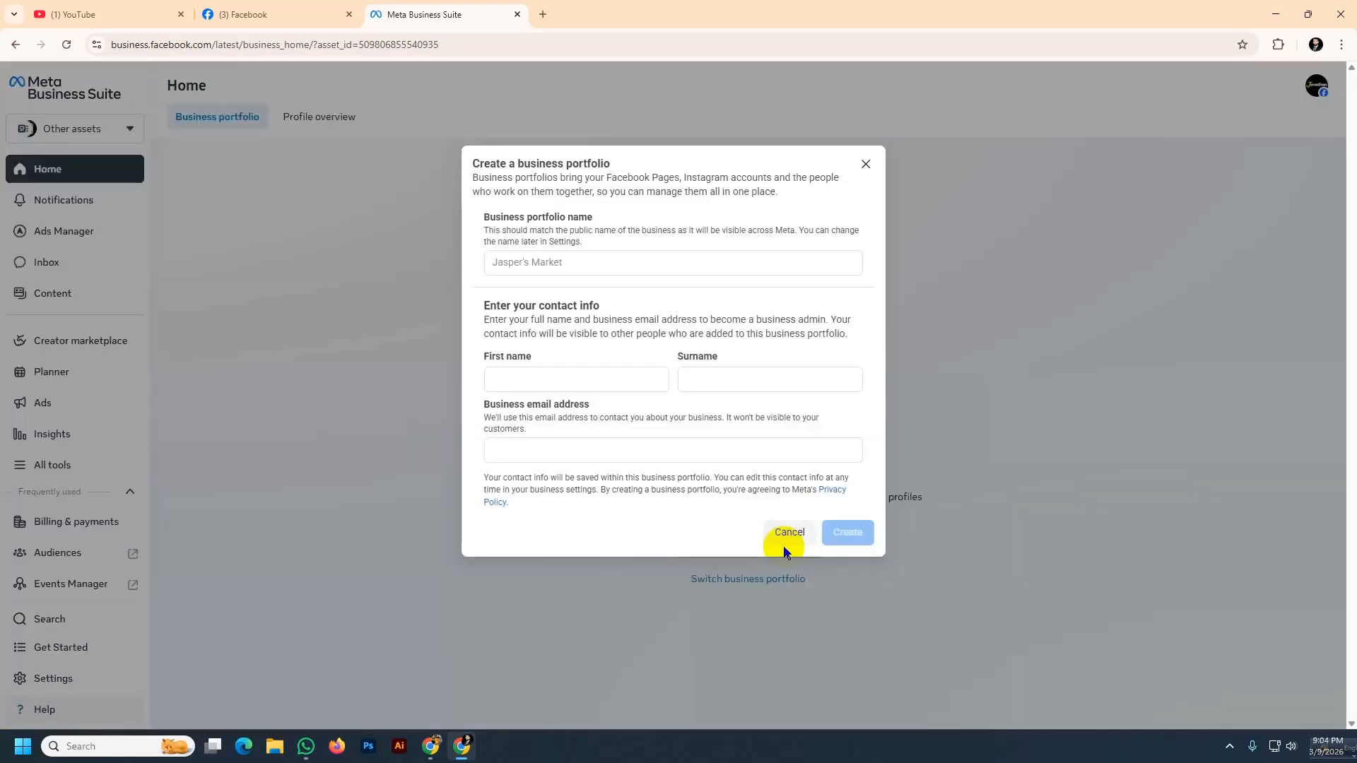
Enter the business portfolio name and the admin's first name and surname
{"action": "left_click", "coordinate": [513, 262]}
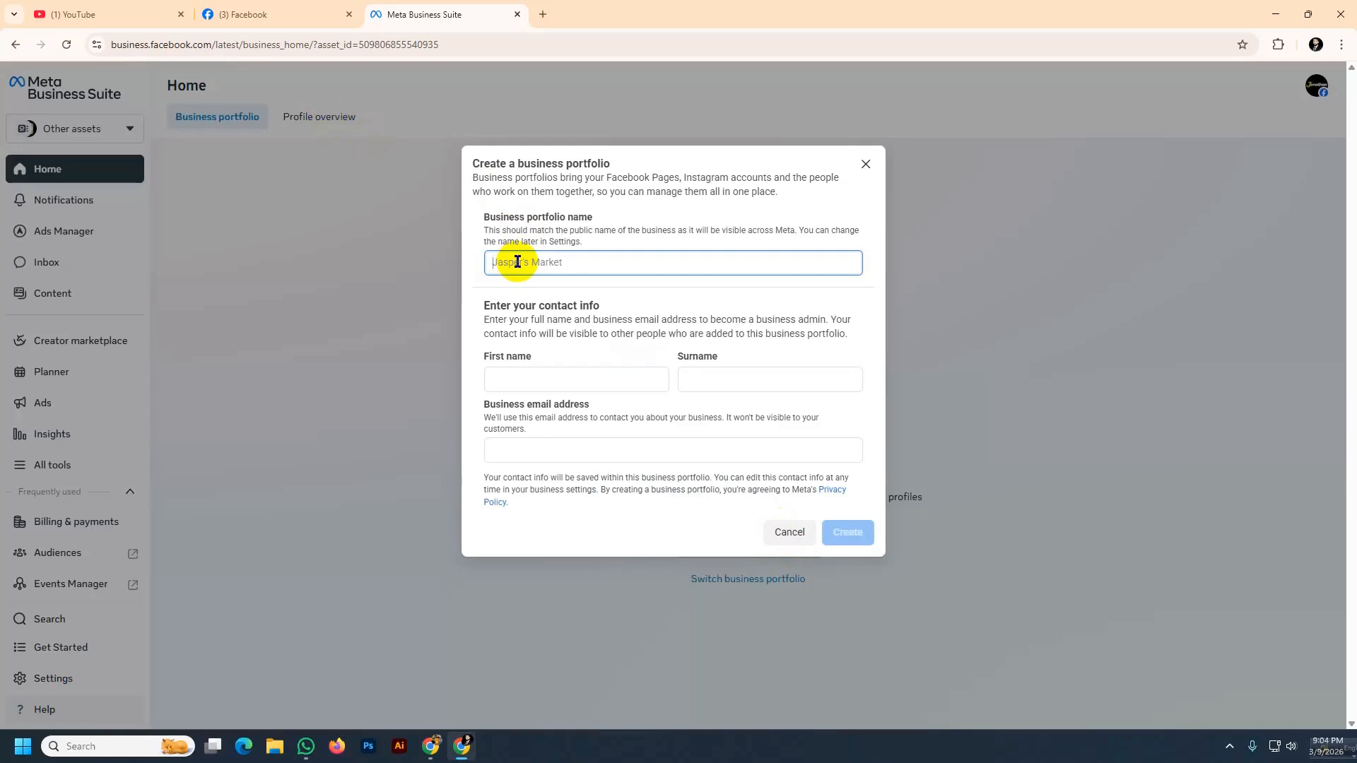
{"action": "type", "text": "Jonathan DM"}
{"action": "left_click", "coordinate": [523, 377]}
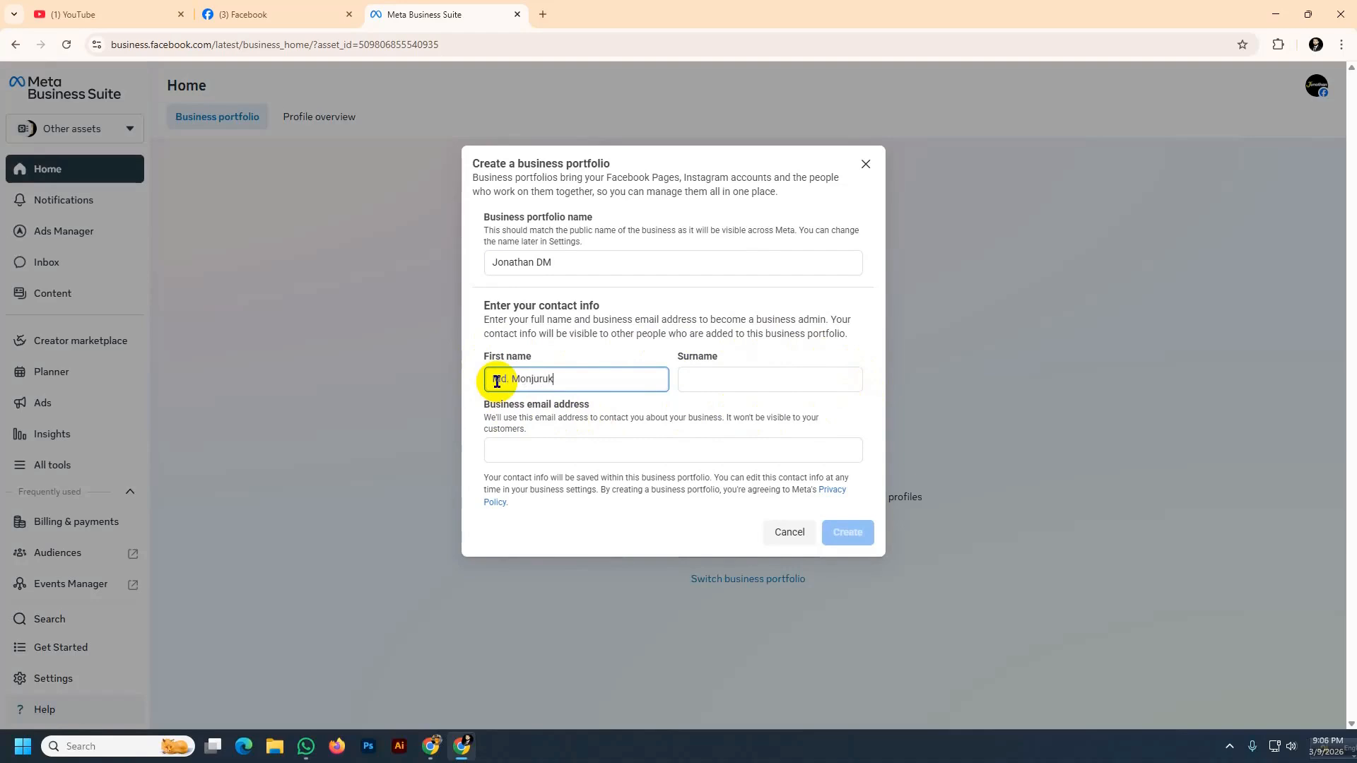
{"action": "key", "text": "BackSpace"}
{"action": "left_click", "coordinate": [712, 375]}
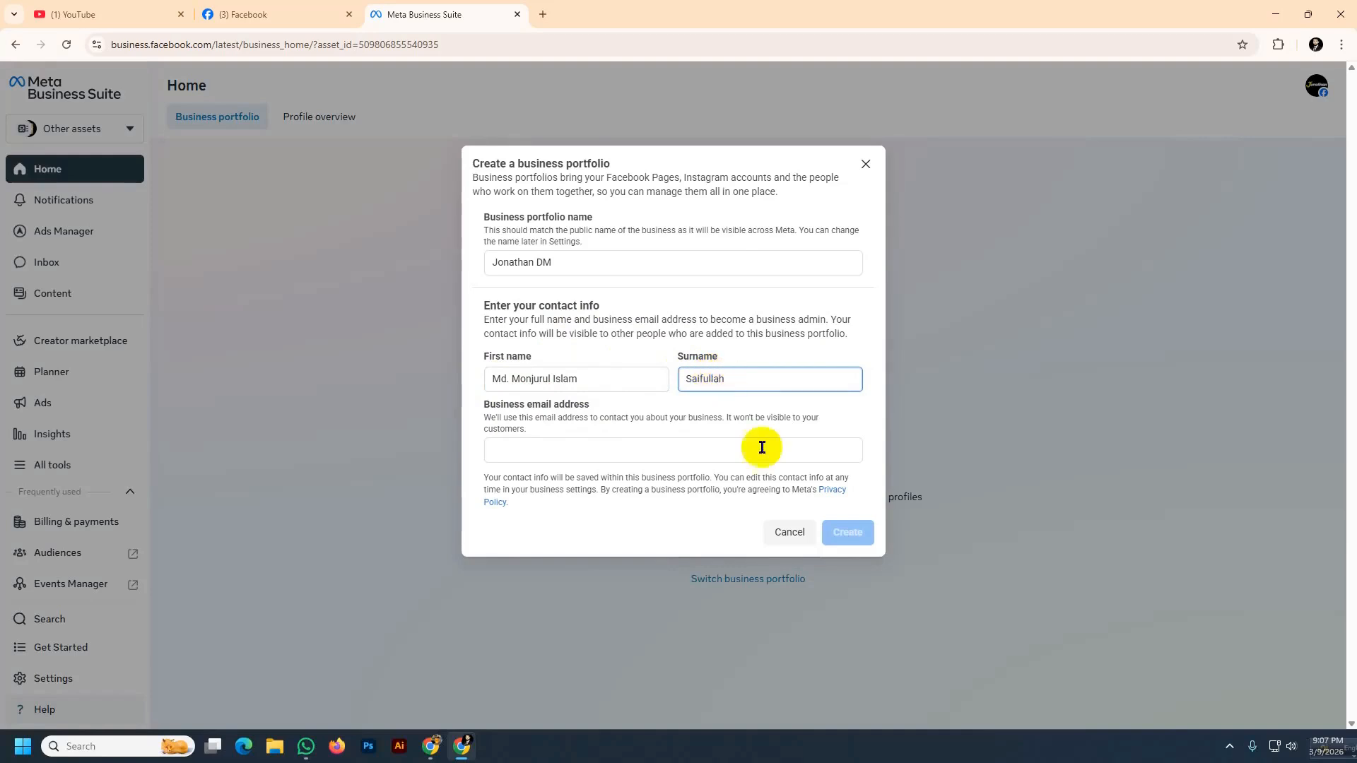
Paste the admin's business e-mail address and create the portfolio
{"action": "left_click", "coordinate": [526, 451]}
{"action": "key", "text": "ctrl+v"}
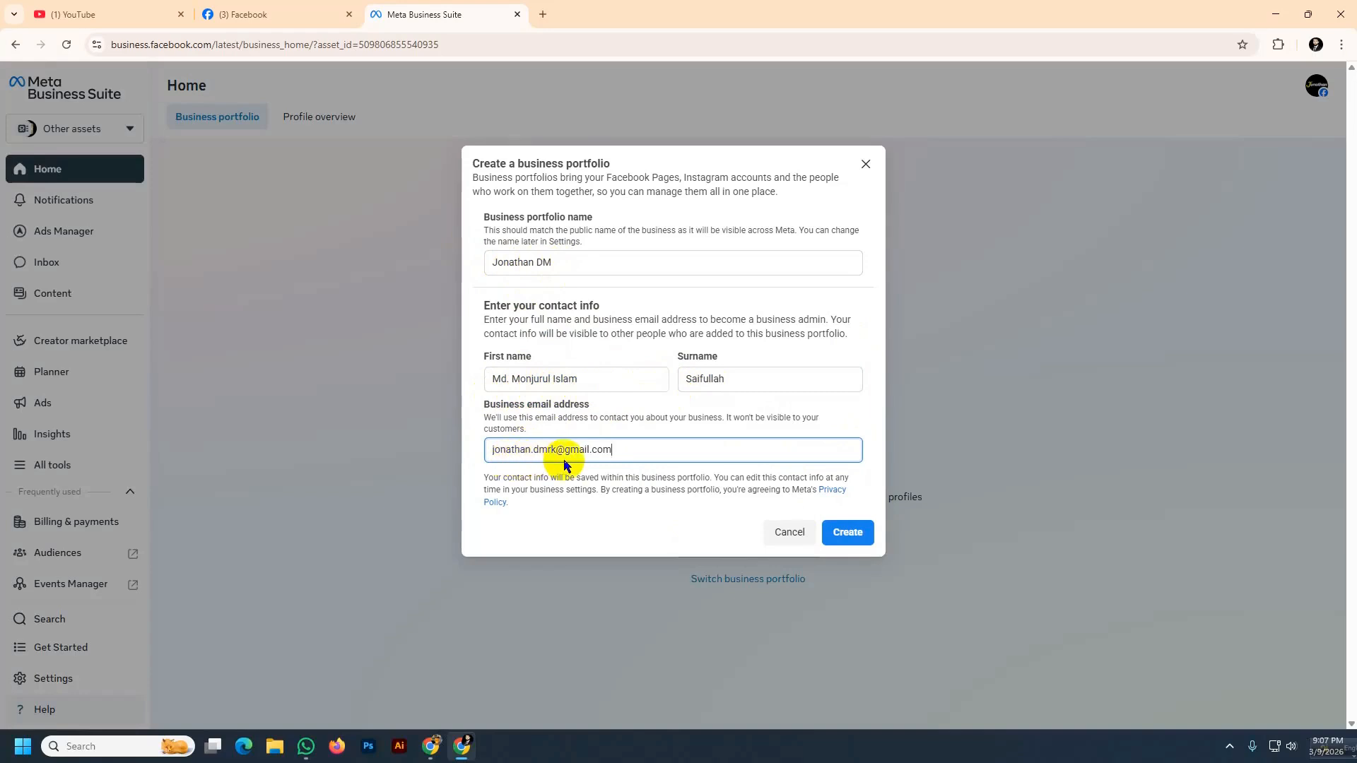
{"action": "left_click", "coordinate": [842, 537]}
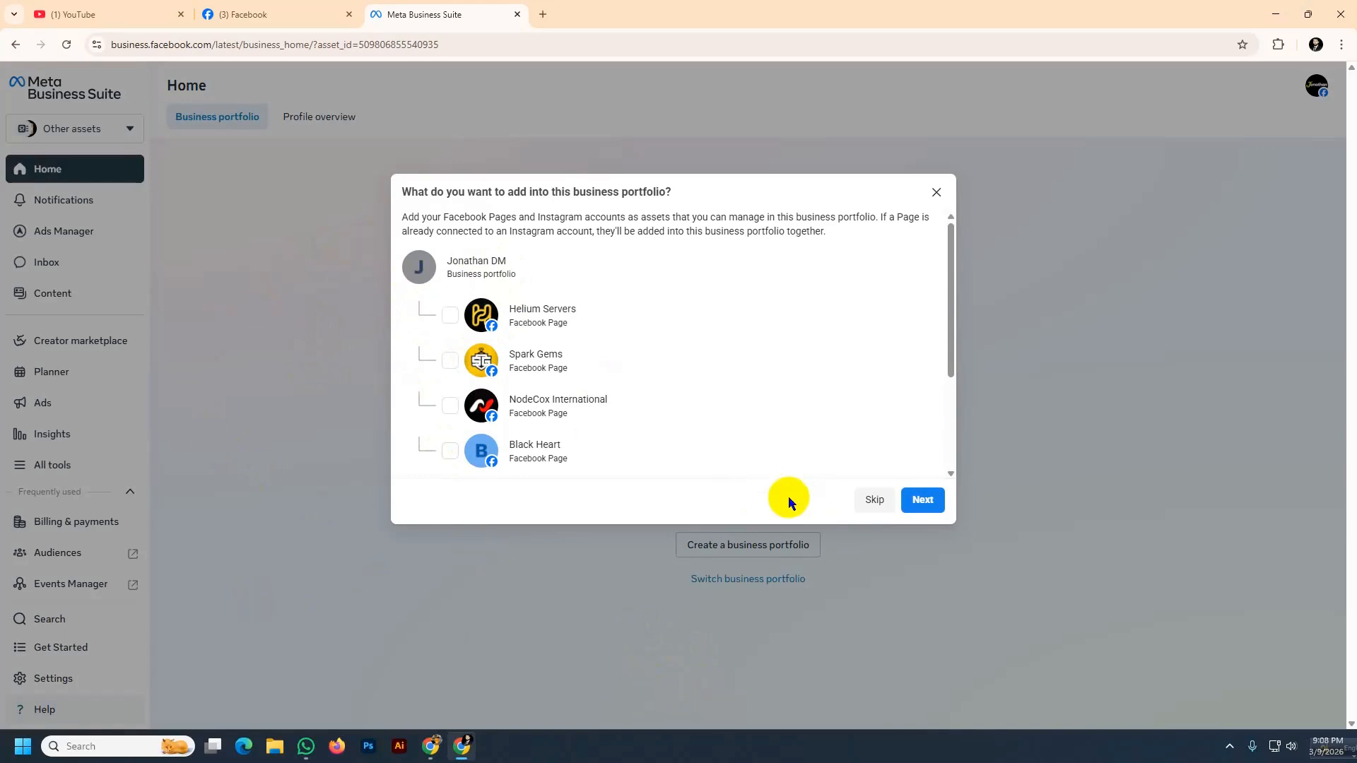
Skip adding Pages and enter another person's e-mail address to invite to the portfolio
{"action": "left_click", "coordinate": [868, 502]}
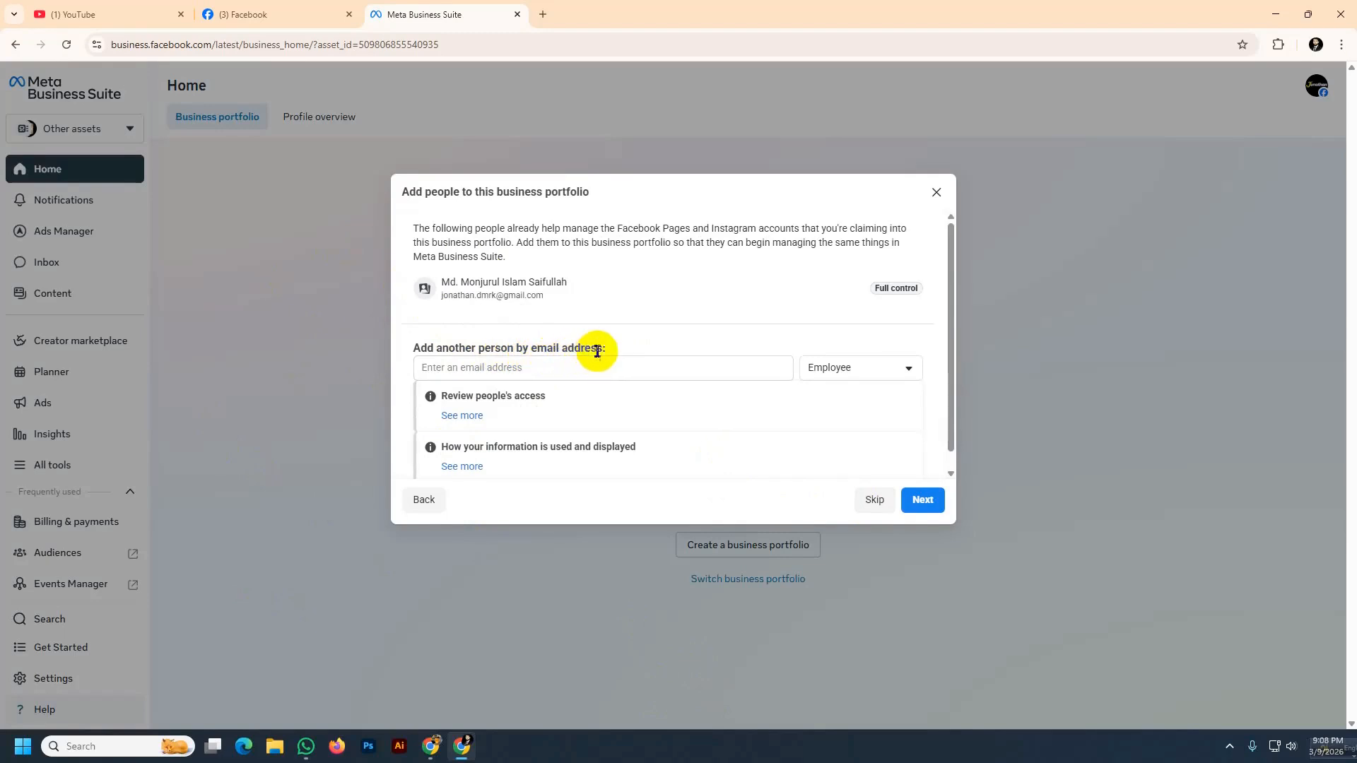
{"action": "scroll", "coordinate": [628, 350], "scroll_direction": "down", "scroll_amount": 1}
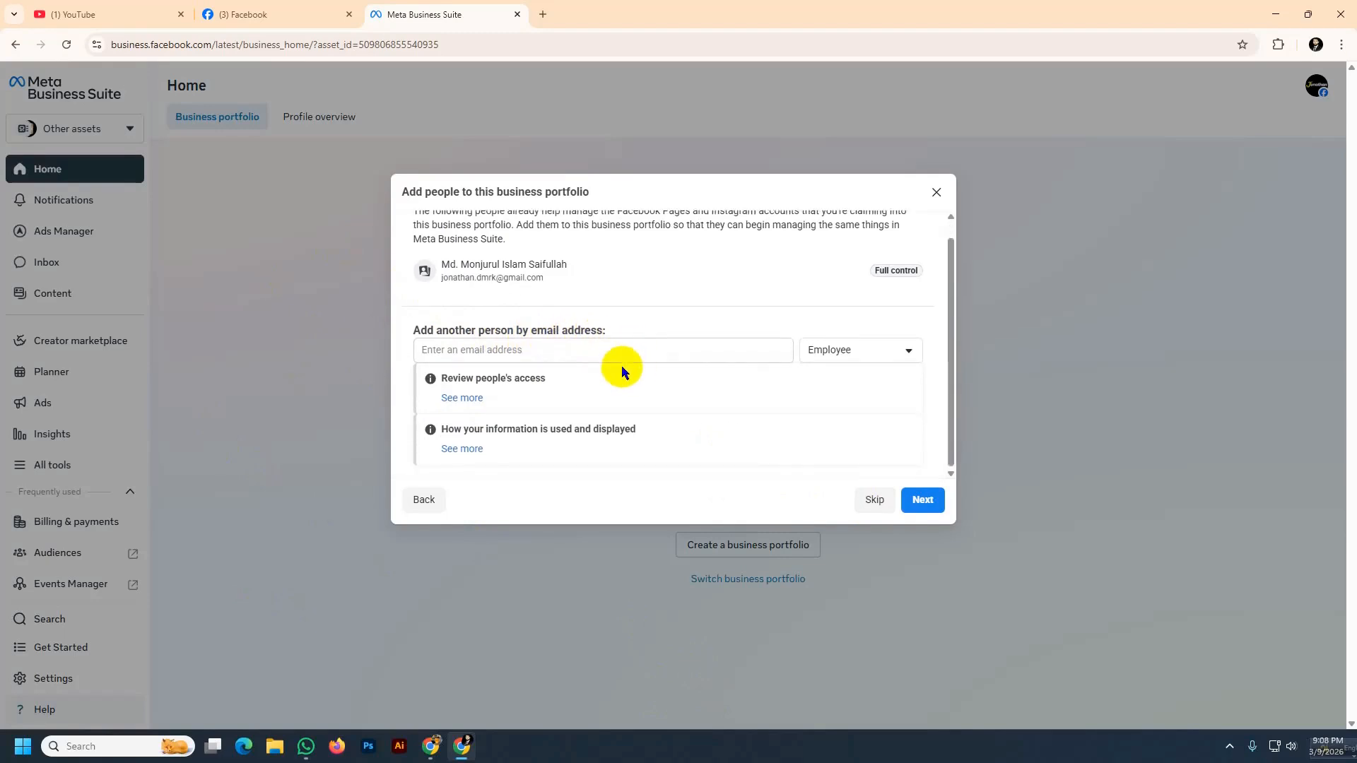
{"action": "left_click", "coordinate": [481, 352]}
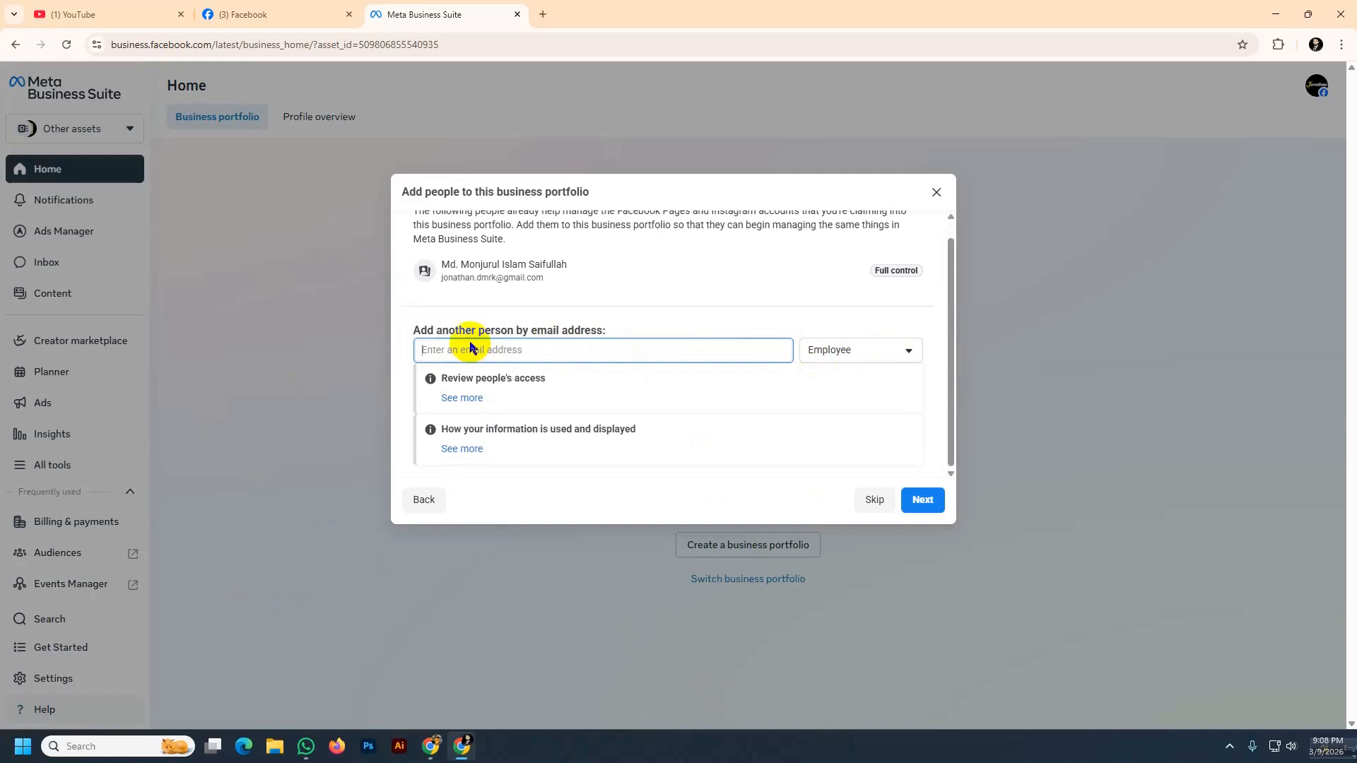
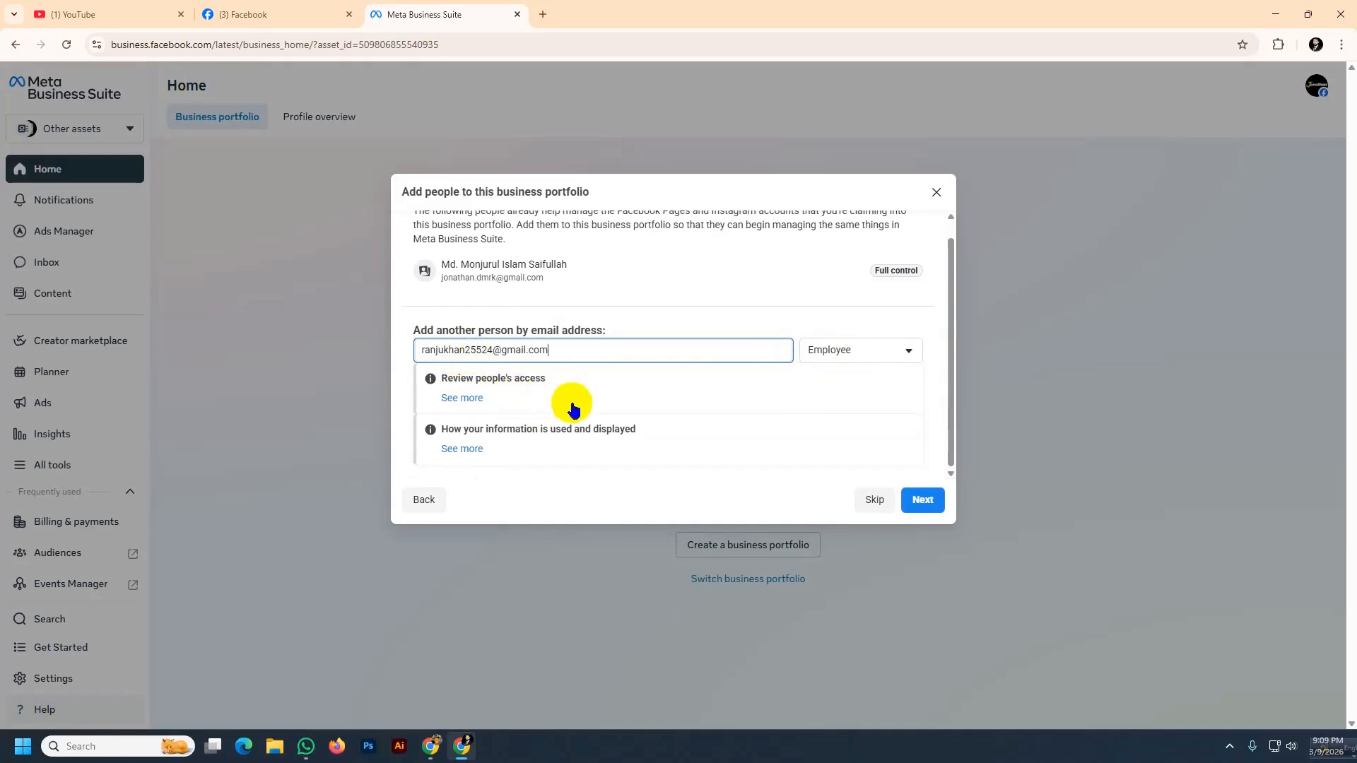
Give the invited person Full control access and continue to the review
{"action": "left_click", "coordinate": [902, 361]}
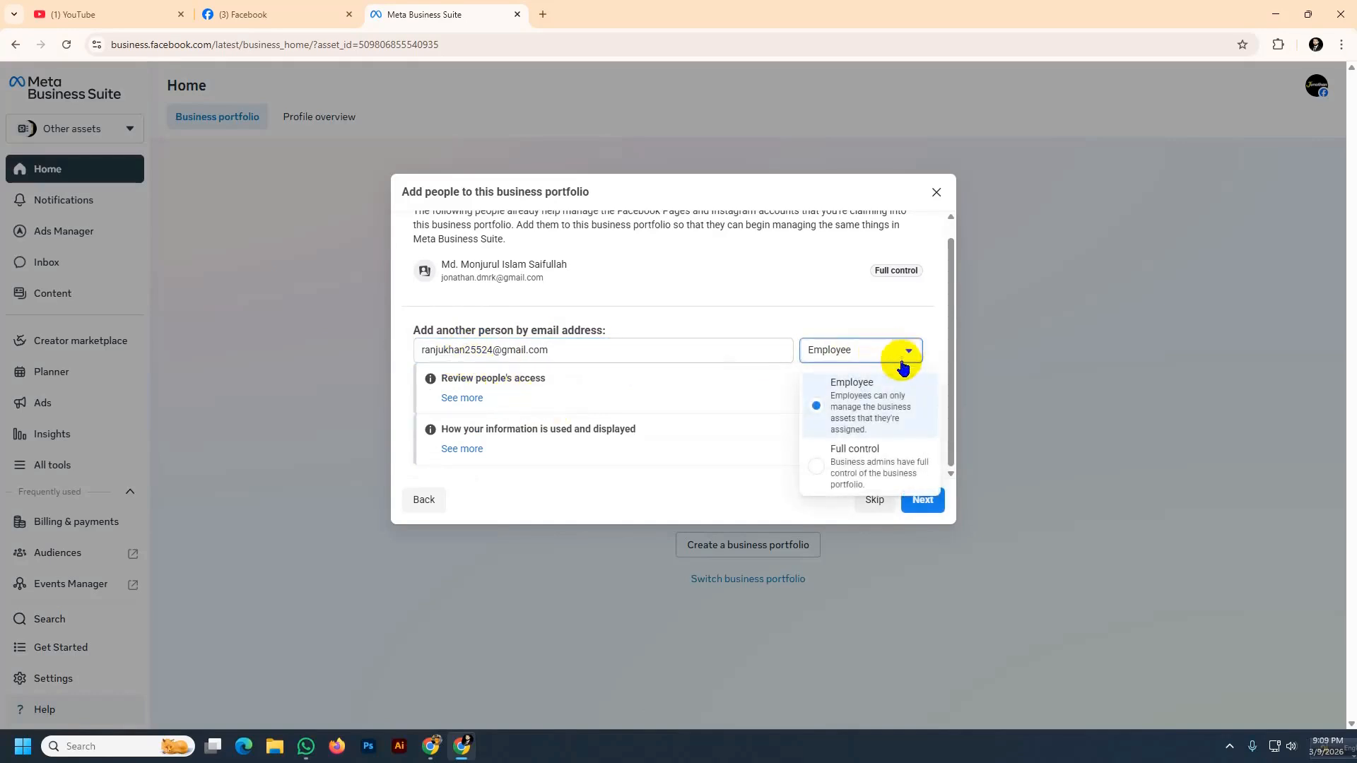
{"action": "left_click", "coordinate": [818, 482]}
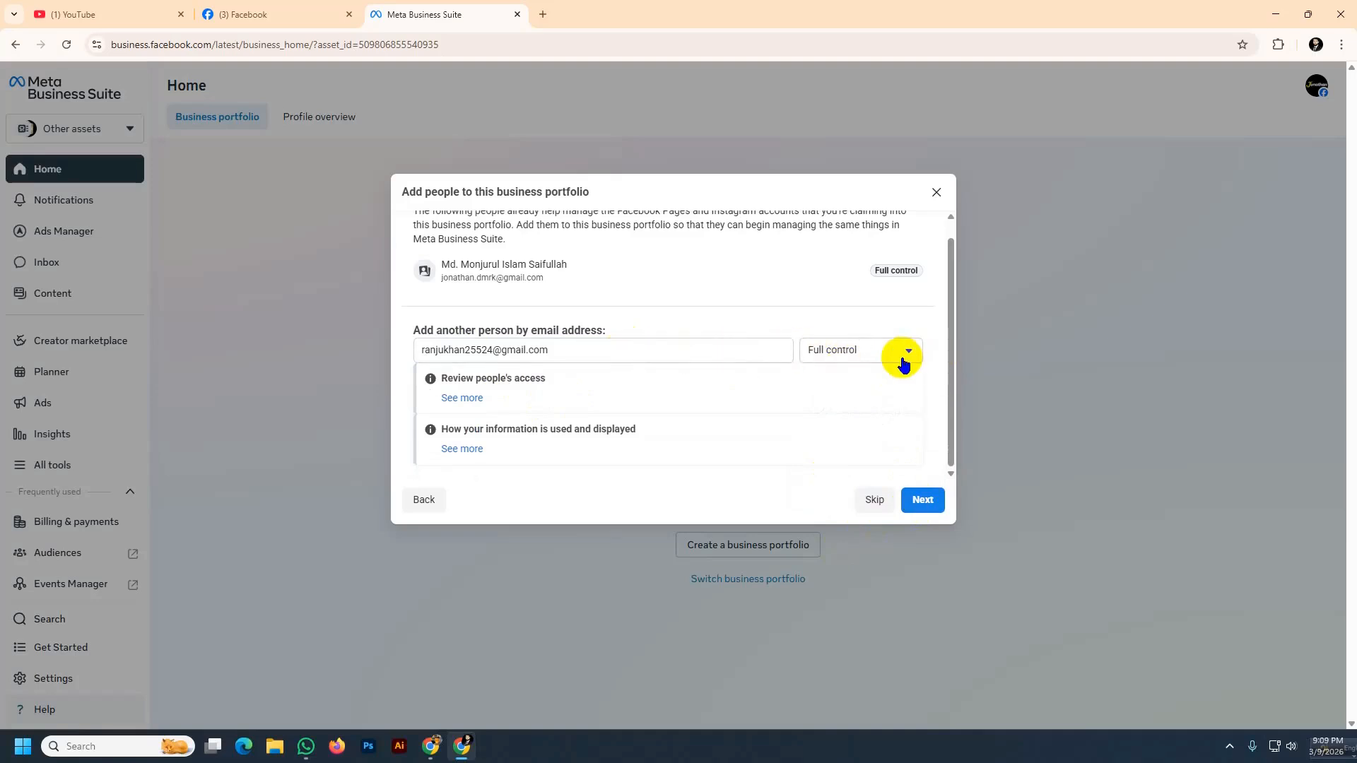
{"action": "left_click", "coordinate": [921, 500]}
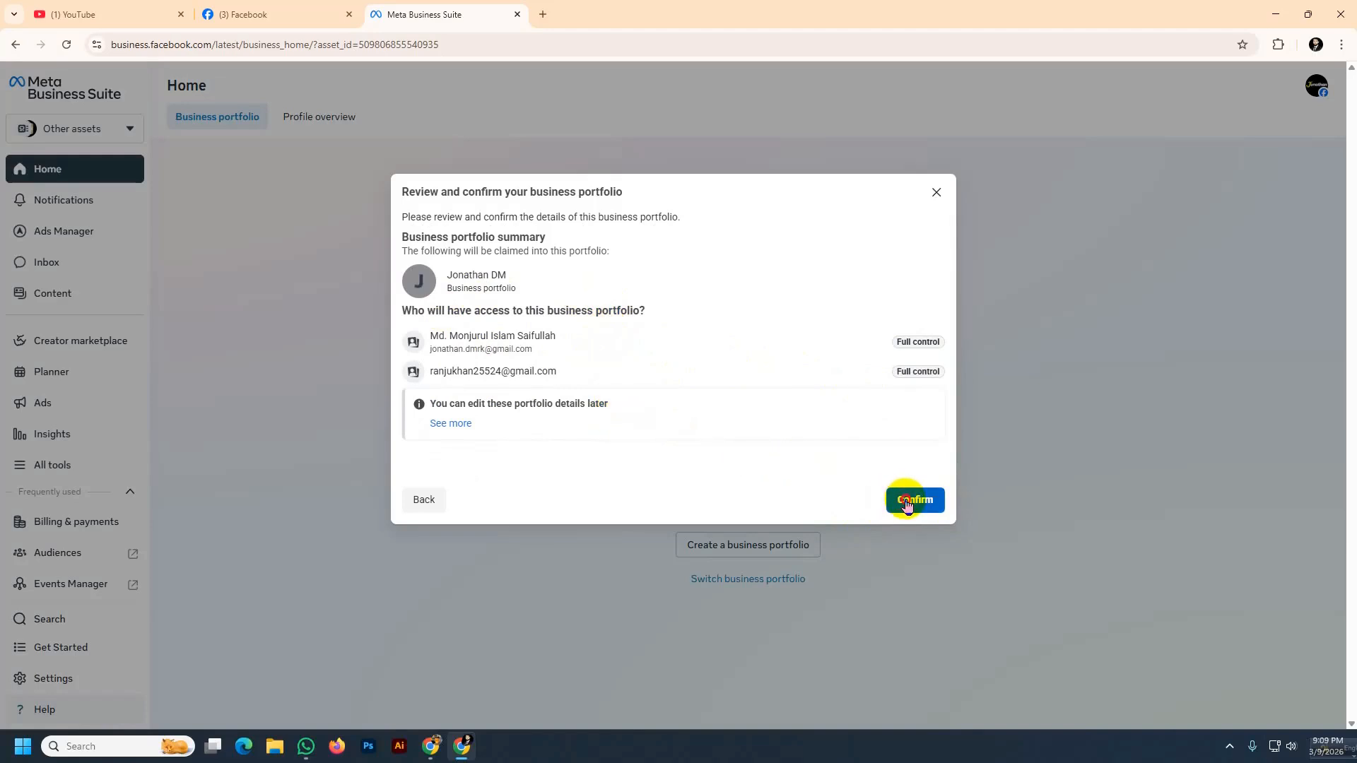
Expand the note about editing portfolio details and confirm the business portfolio
{"action": "left_click", "coordinate": [449, 424]}
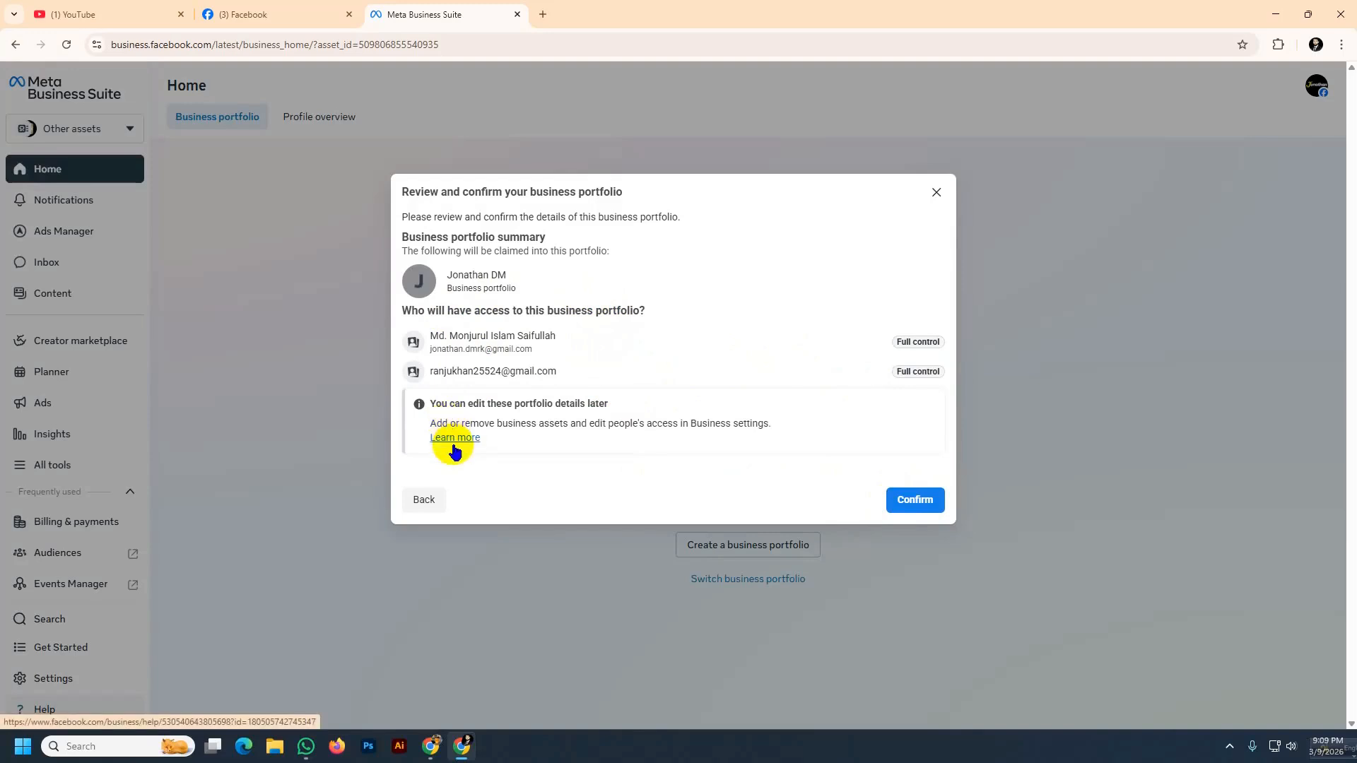
{"action": "left_click", "coordinate": [906, 501]}
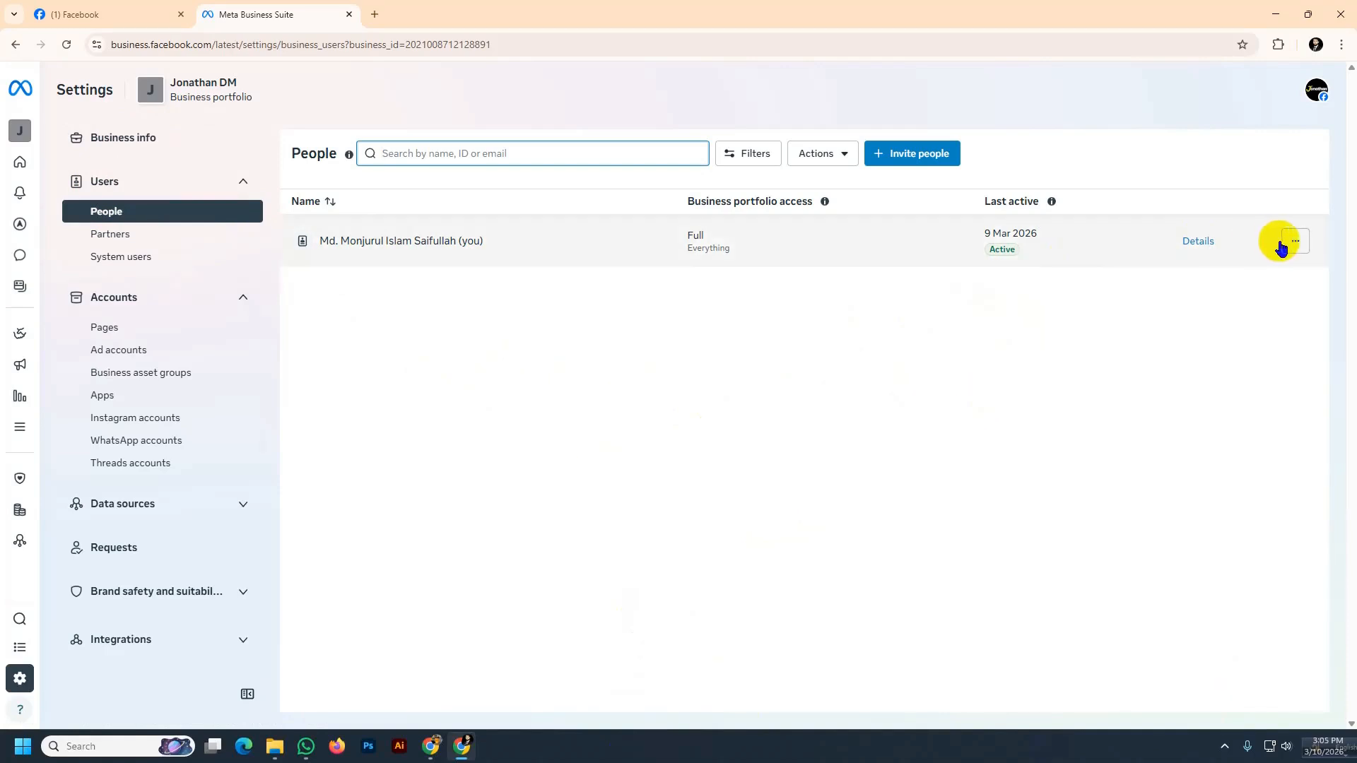
Open the admin's access details and view the Manage assignment dialog without changing it
{"action": "left_click", "coordinate": [1280, 242]}
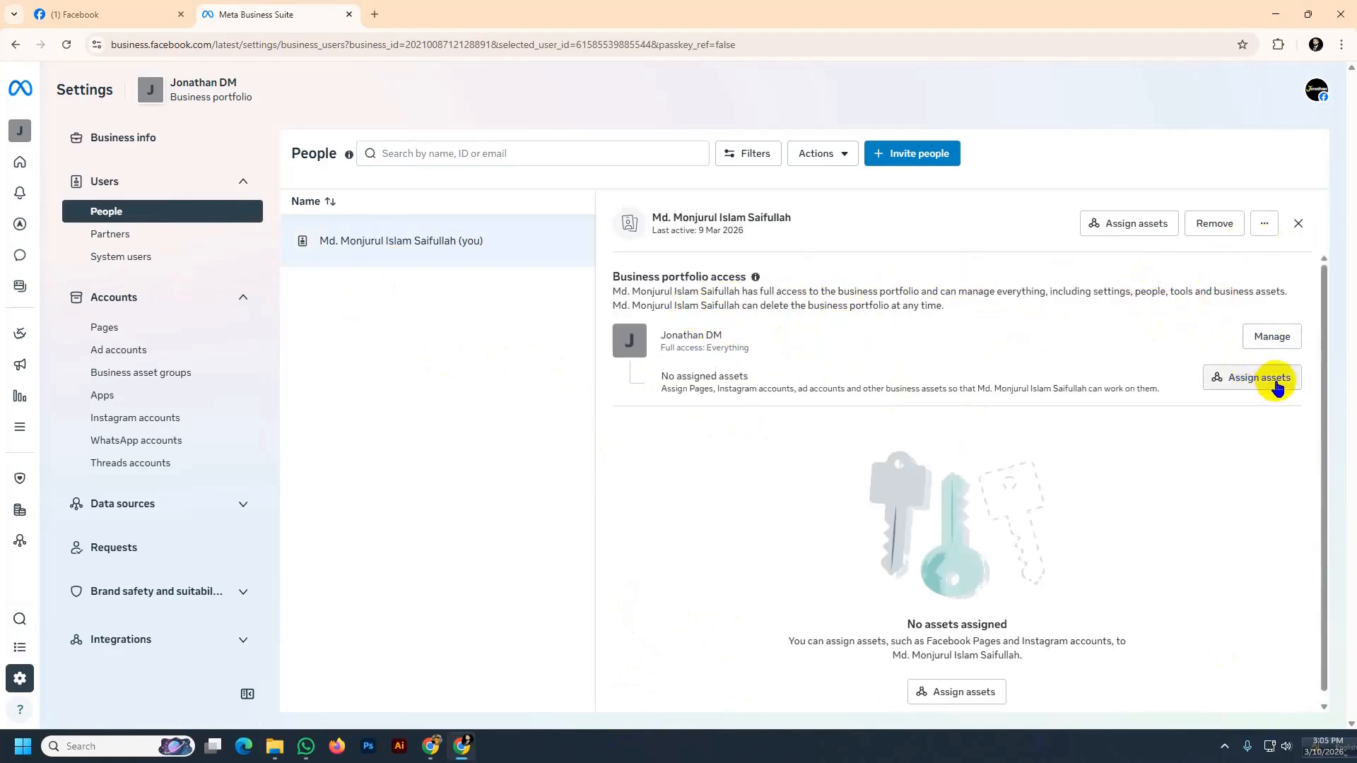
{"action": "left_click", "coordinate": [1273, 337]}
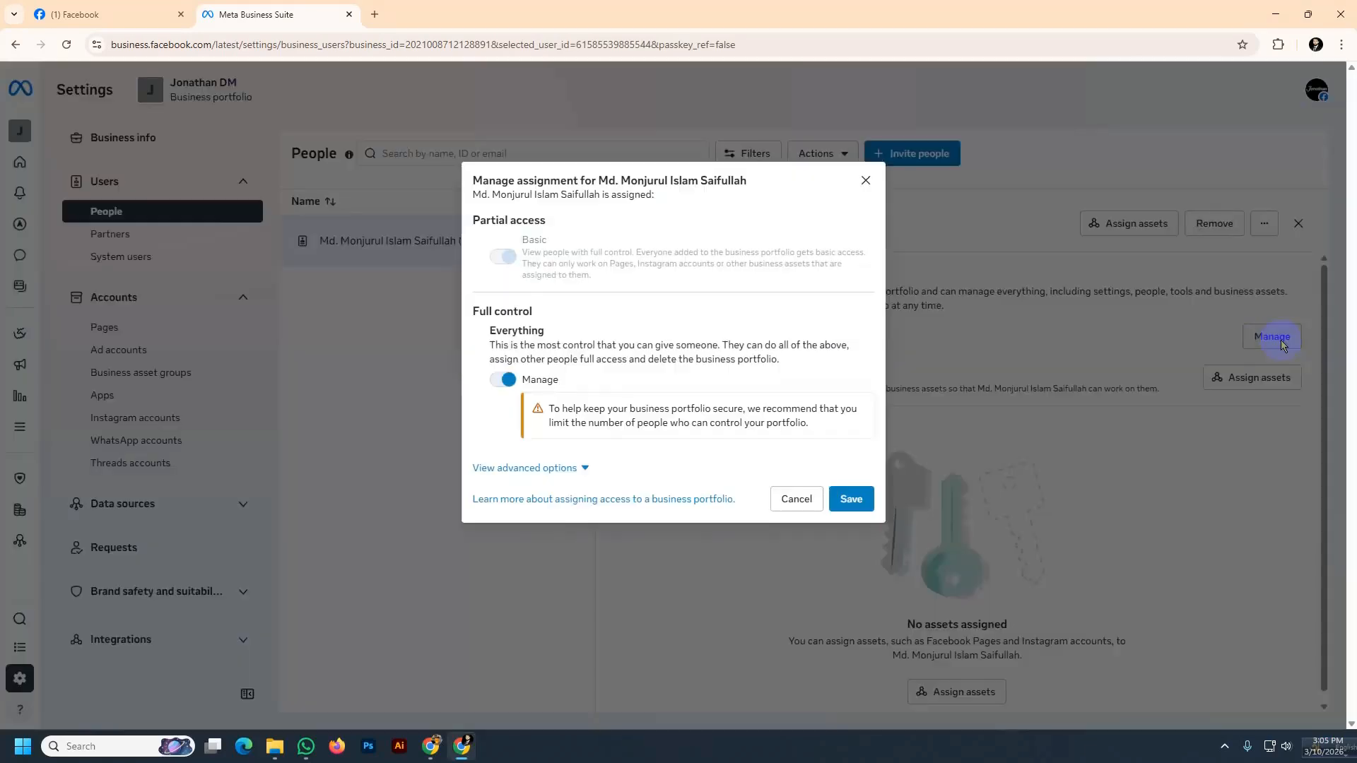
{"action": "left_click", "coordinate": [865, 181]}
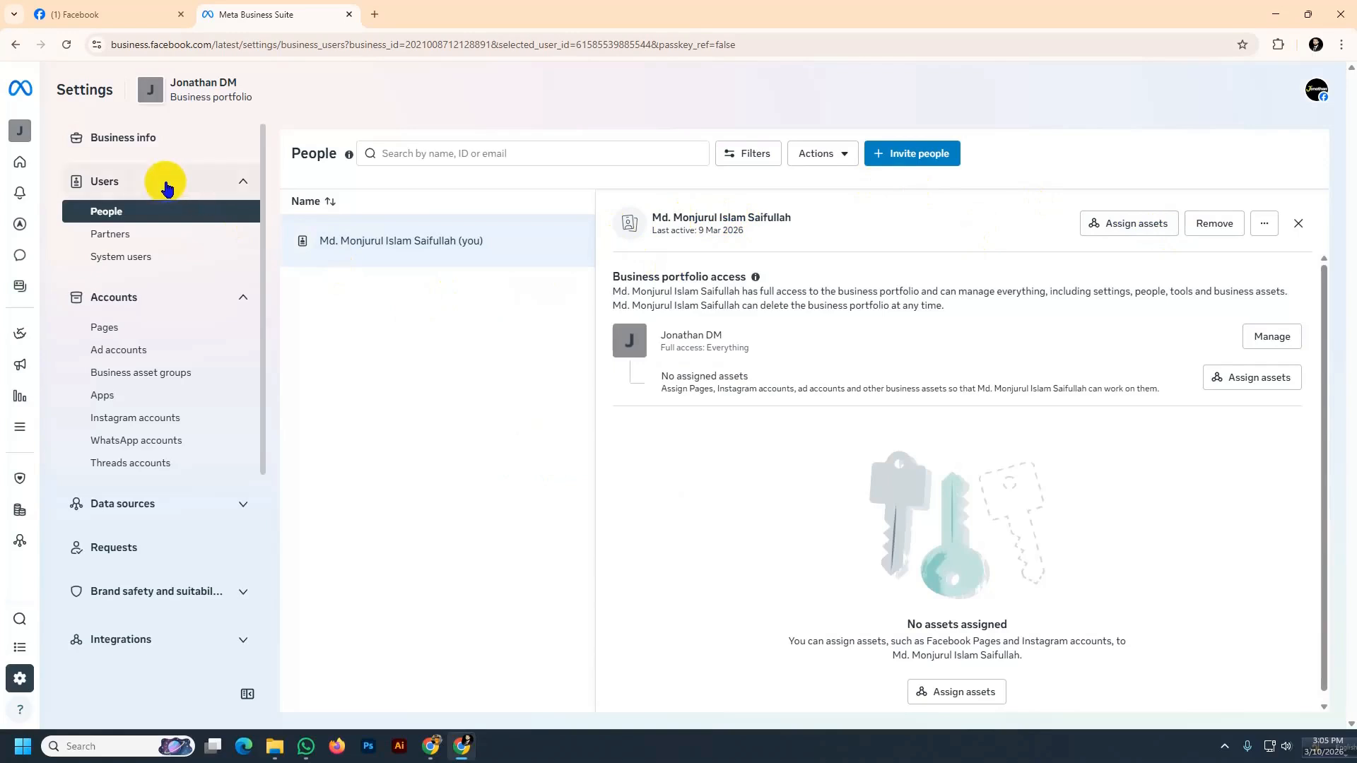
Open Business info and look at the portfolio information editor, including the Primary Page field, without saving
{"action": "left_click", "coordinate": [127, 184]}
{"action": "left_click", "coordinate": [131, 137]}
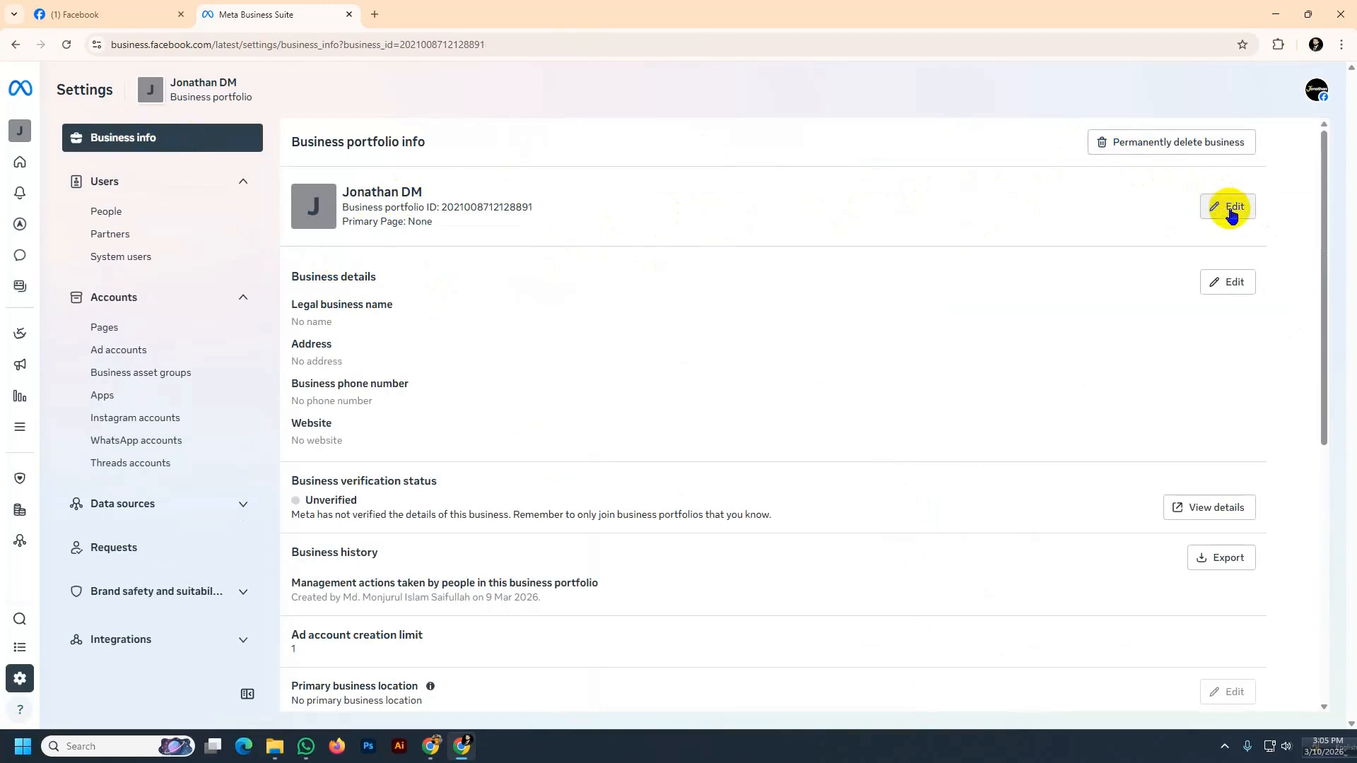
{"action": "left_click", "coordinate": [1231, 212]}
{"action": "left_click", "coordinate": [557, 400]}
{"action": "left_click", "coordinate": [556, 452]}
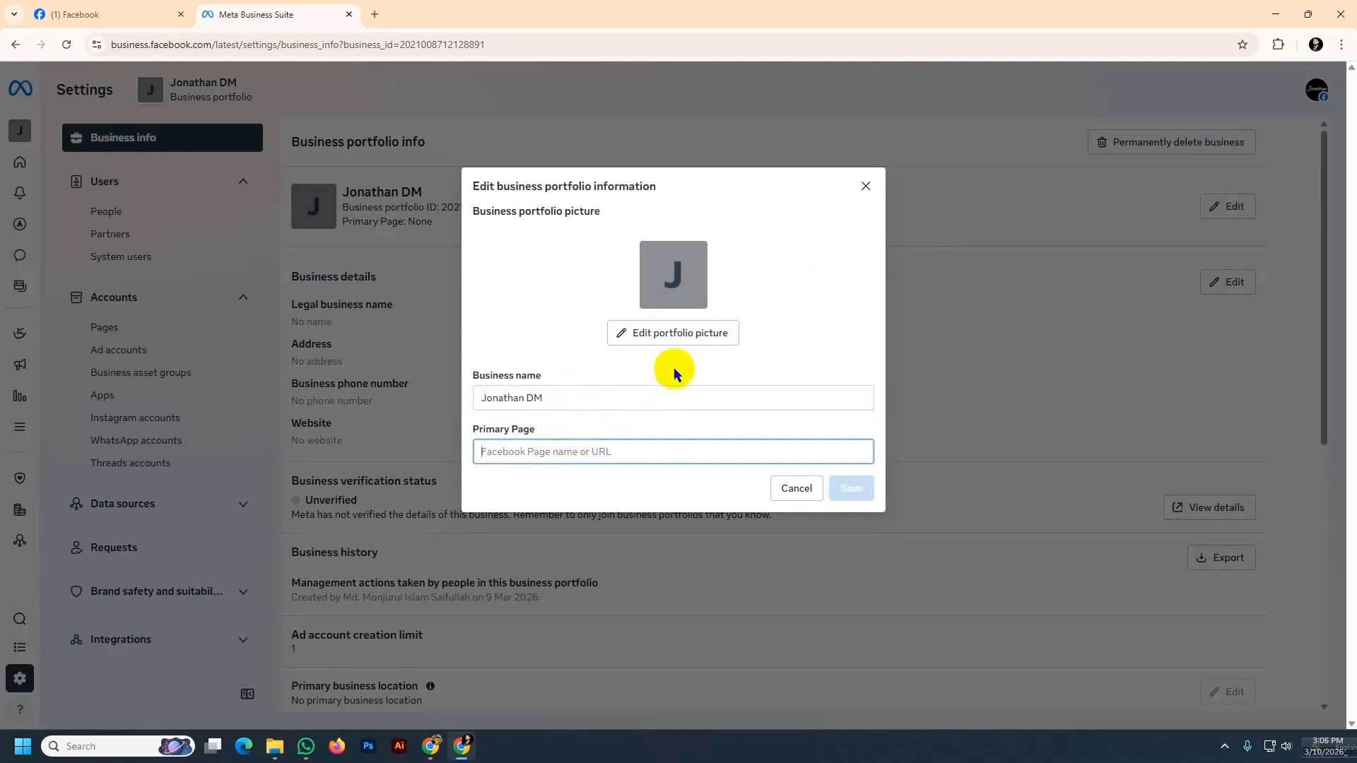
{"action": "left_click", "coordinate": [866, 186]}
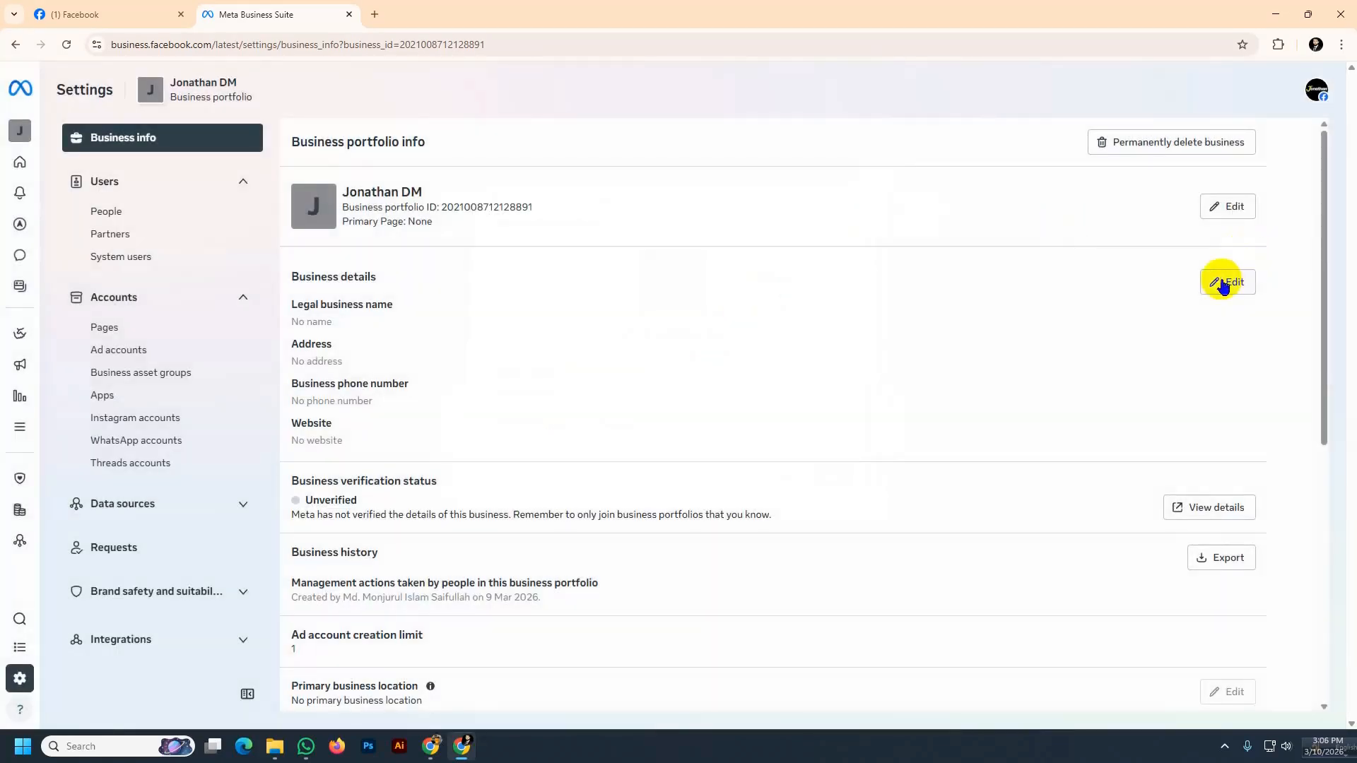
Open the business details editor, scroll through its fields and close it without saving
{"action": "left_click", "coordinate": [1228, 286]}
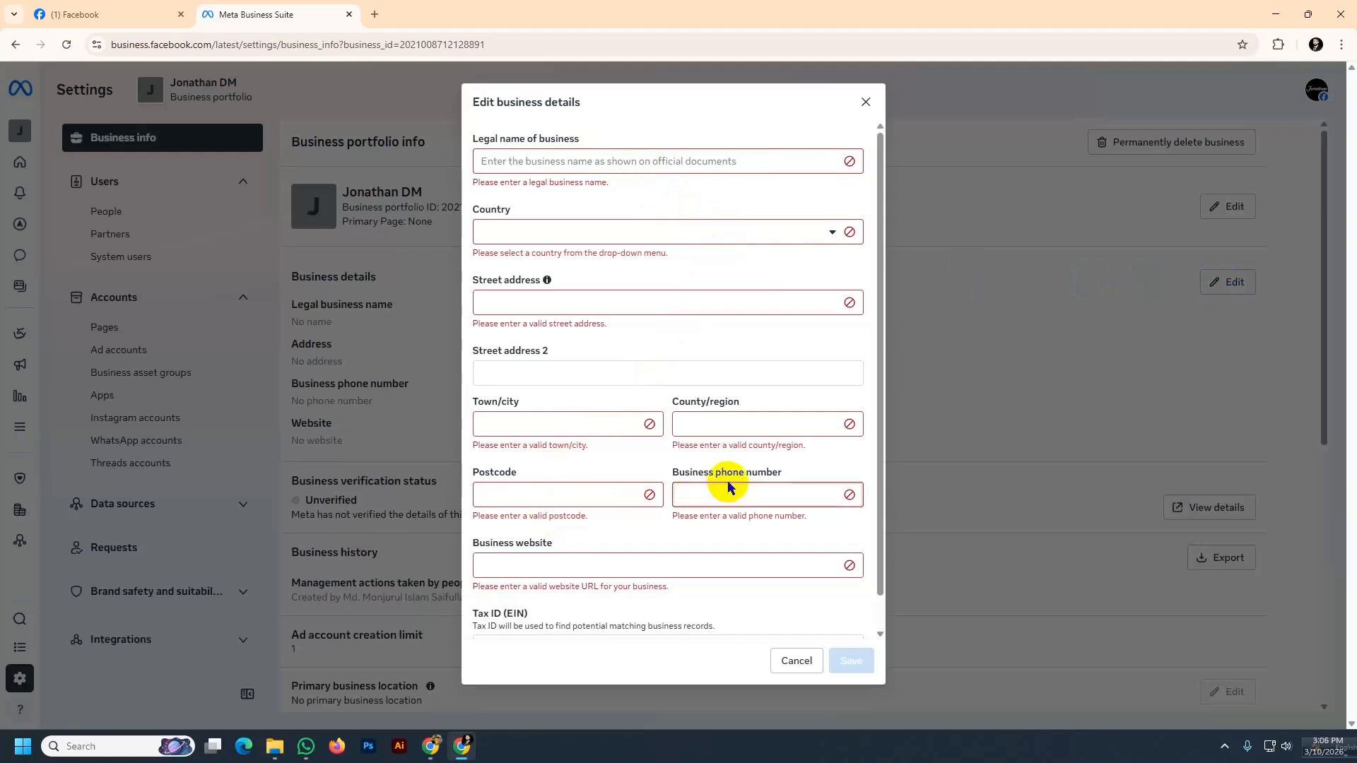
{"action": "scroll", "coordinate": [728, 480], "scroll_direction": "down", "scroll_amount": 1}
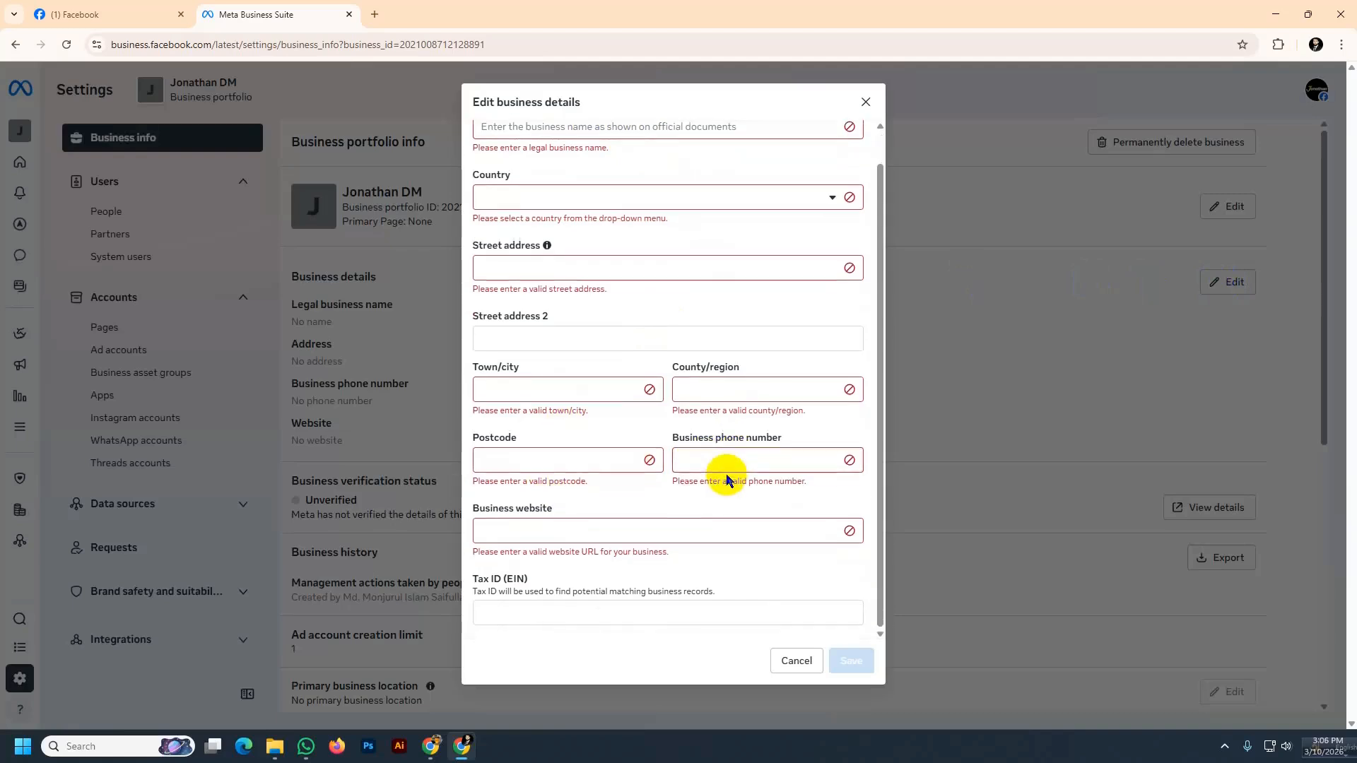
{"action": "left_click", "coordinate": [862, 104]}
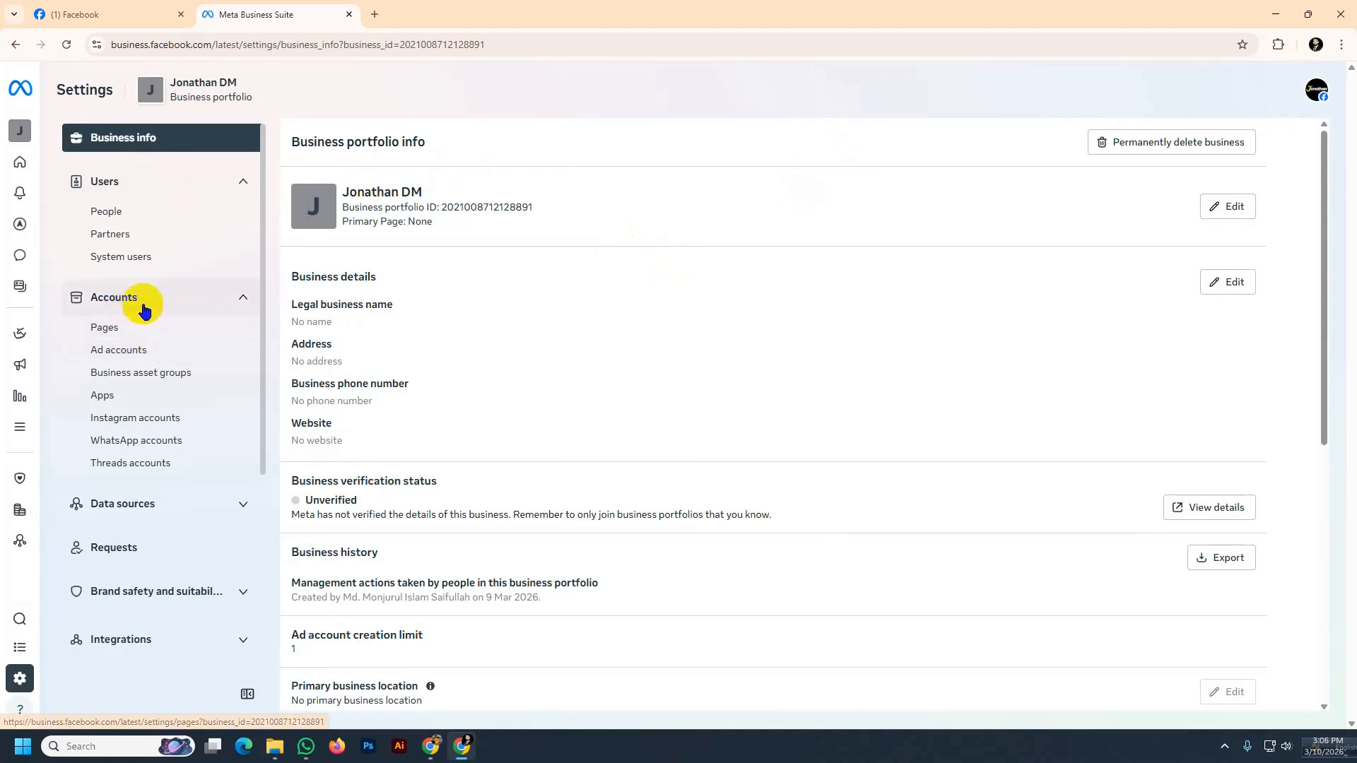
Open the Pages settings and start creating a new Facebook Page
{"action": "left_click", "coordinate": [135, 329]}
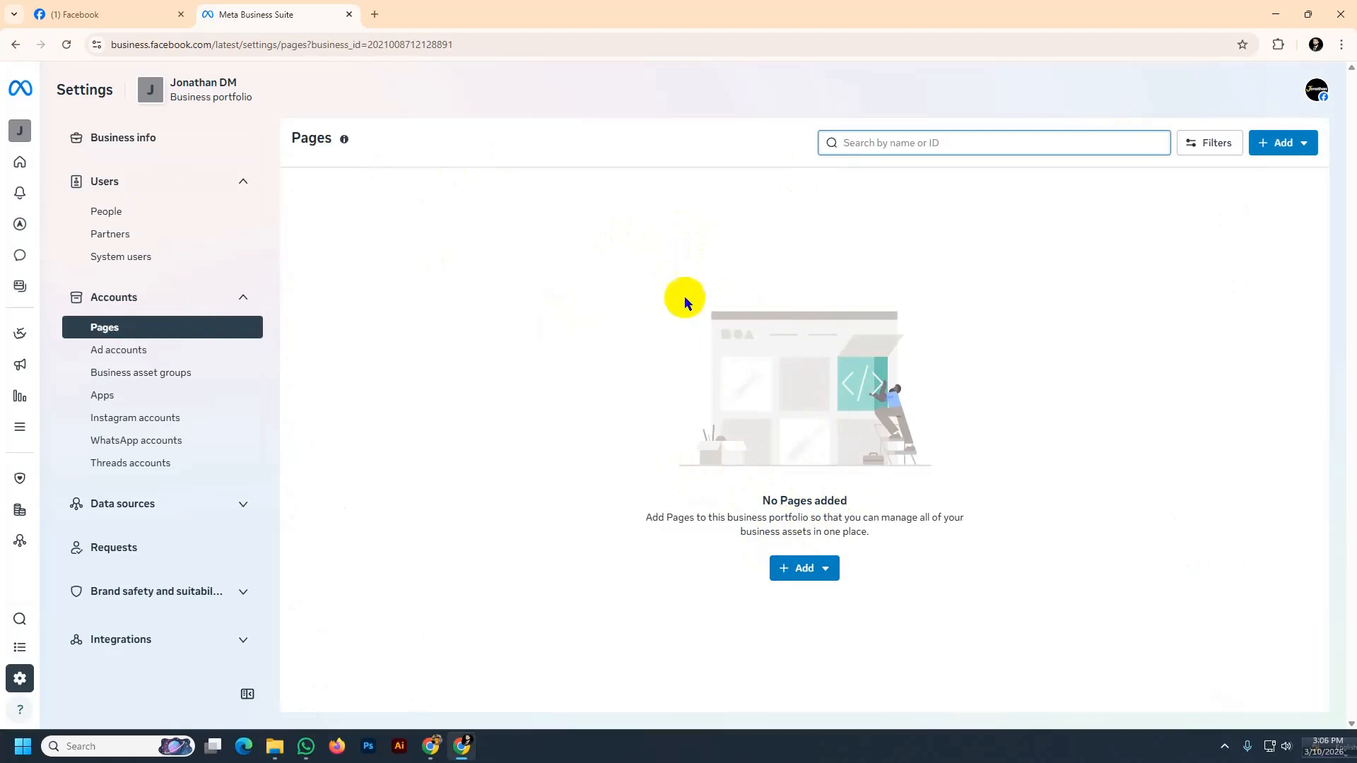
{"action": "left_click", "coordinate": [823, 571]}
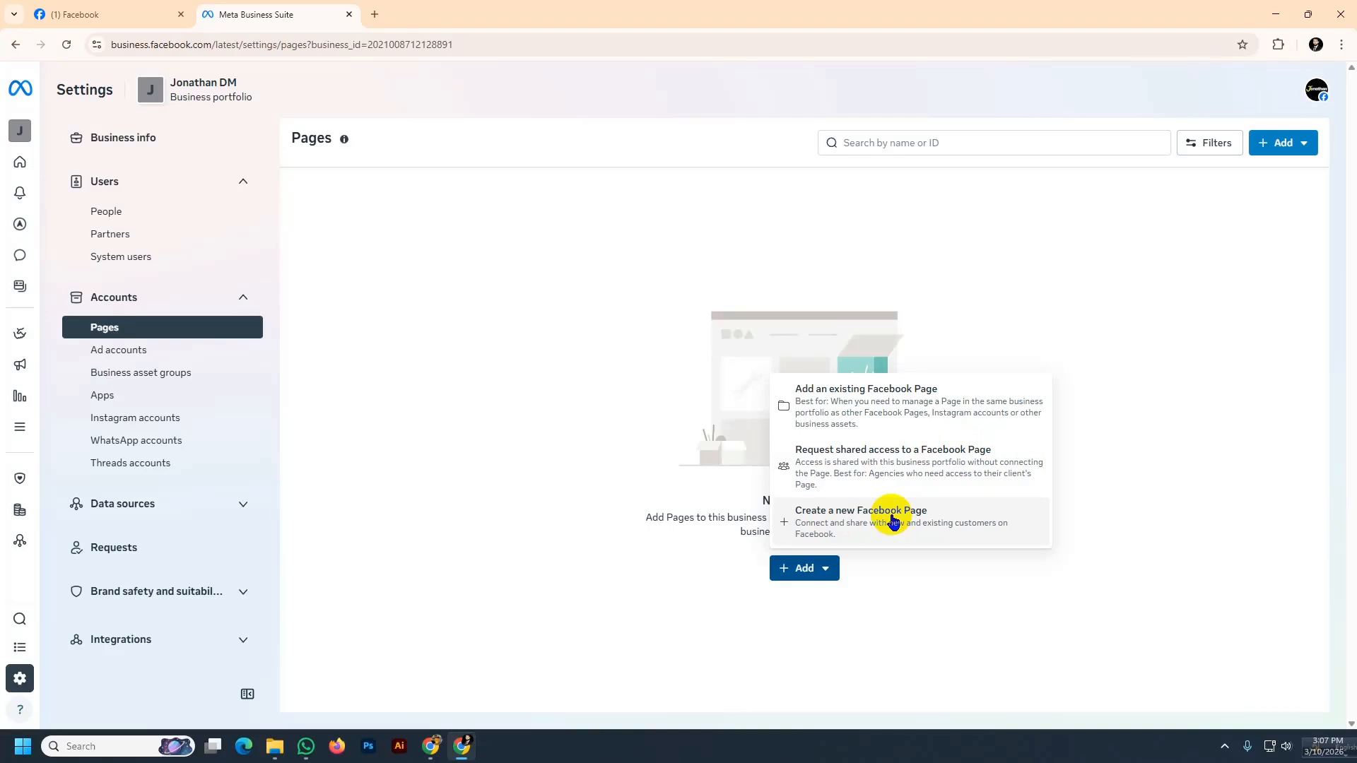
{"action": "left_click", "coordinate": [886, 521]}
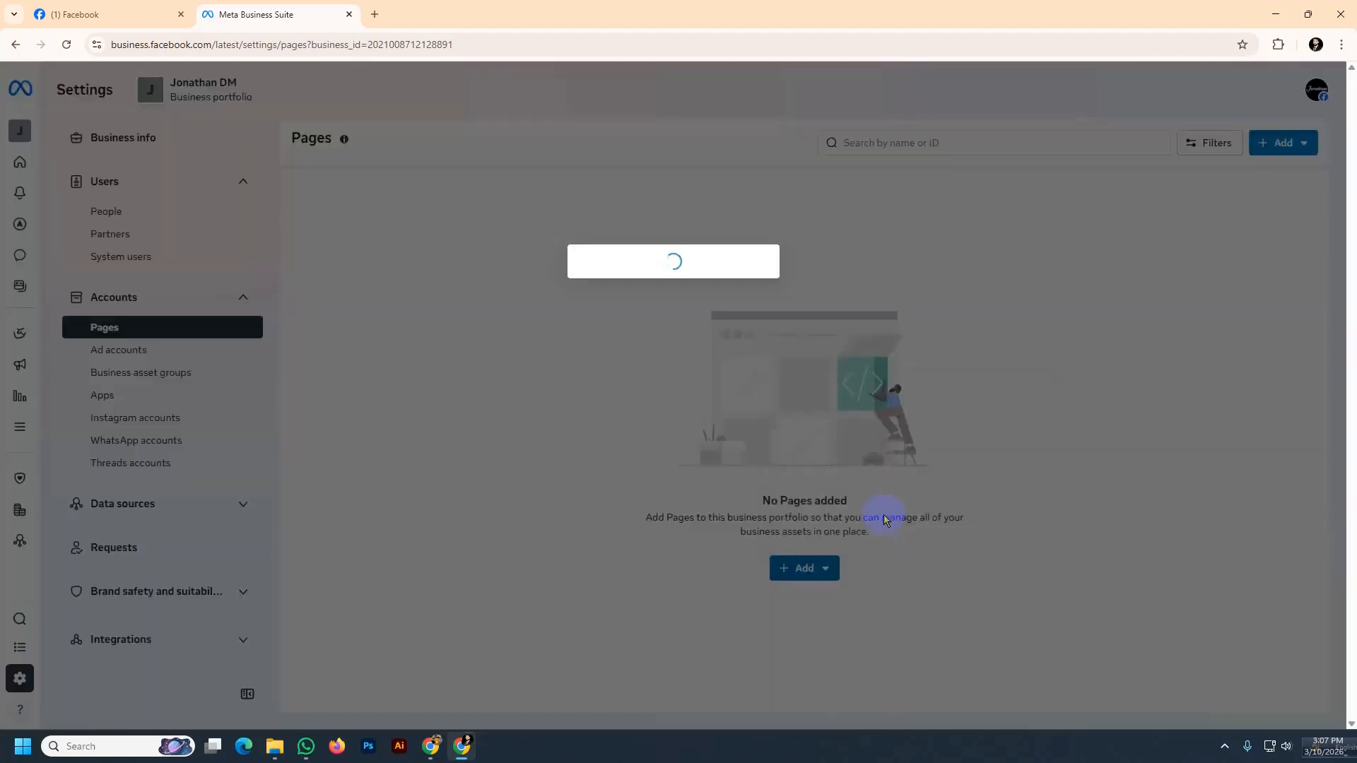
{"action": "left_click", "coordinate": [620, 270]}
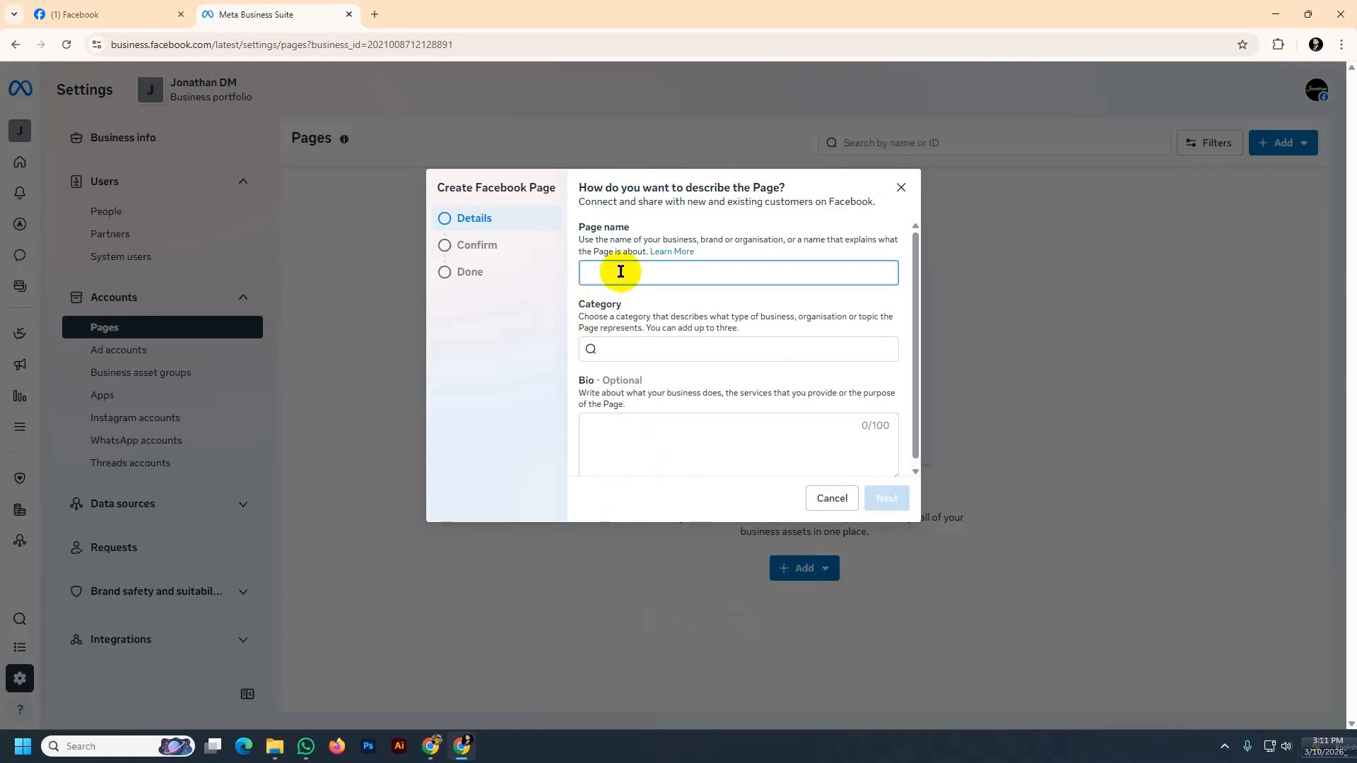
Enter Jonathan DM as the new Page's name
{"action": "type", "text": "Jonathan DM ("}
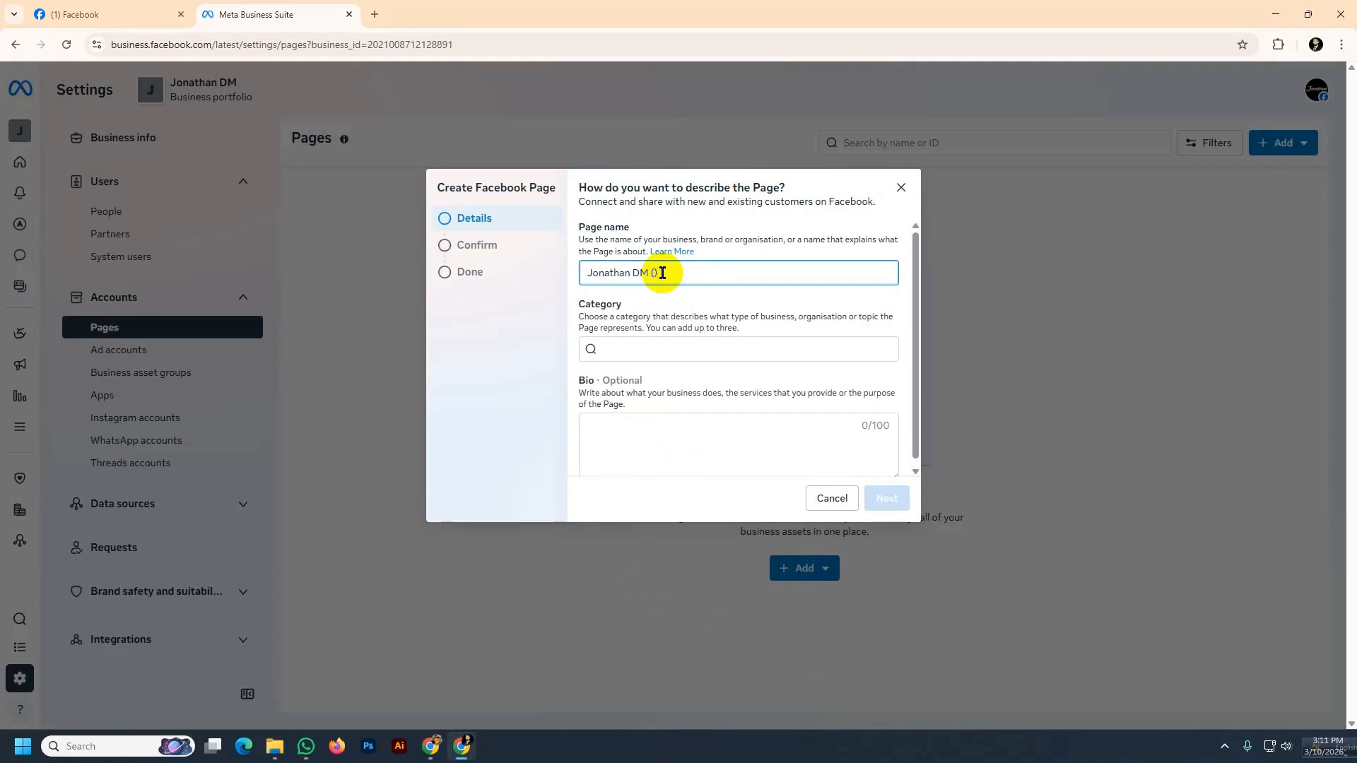
{"action": "type", "text": "freelan"}
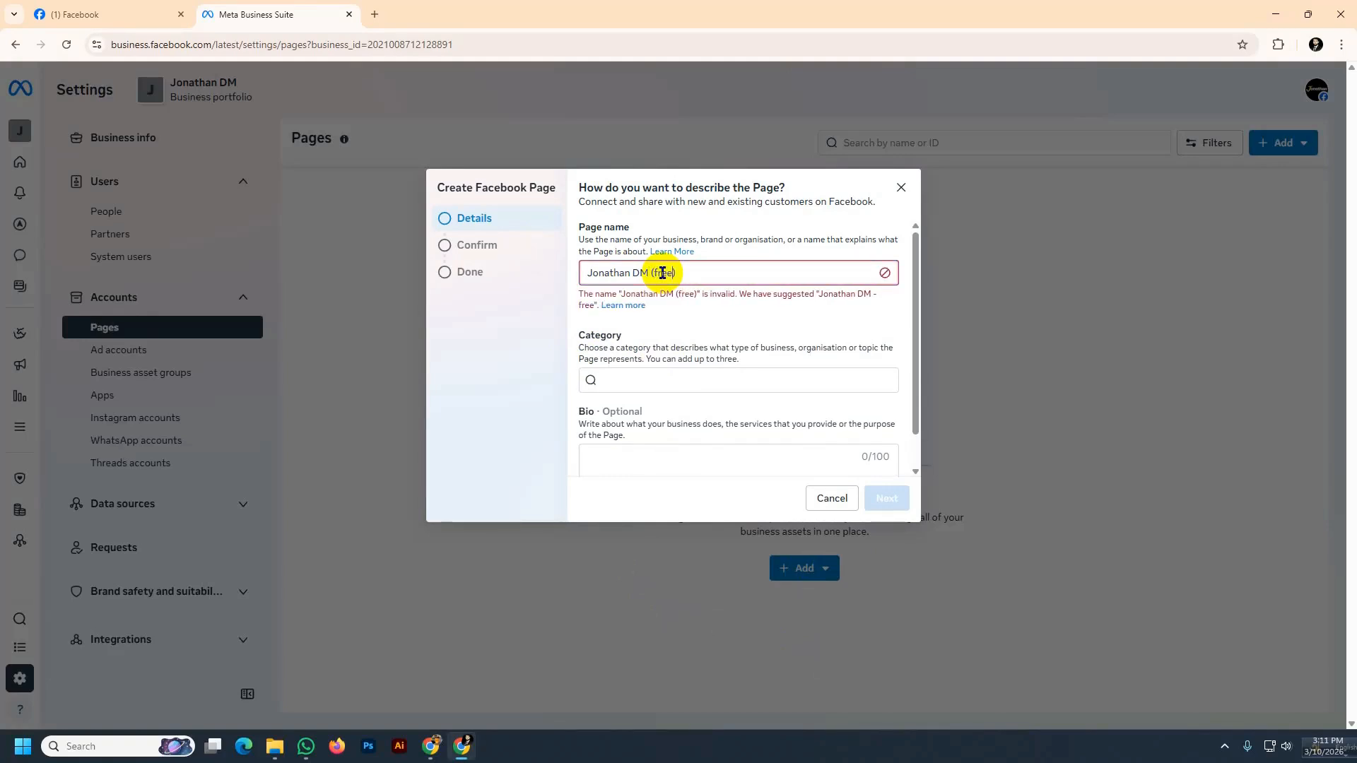
{"action": "type", "text": "cer"}
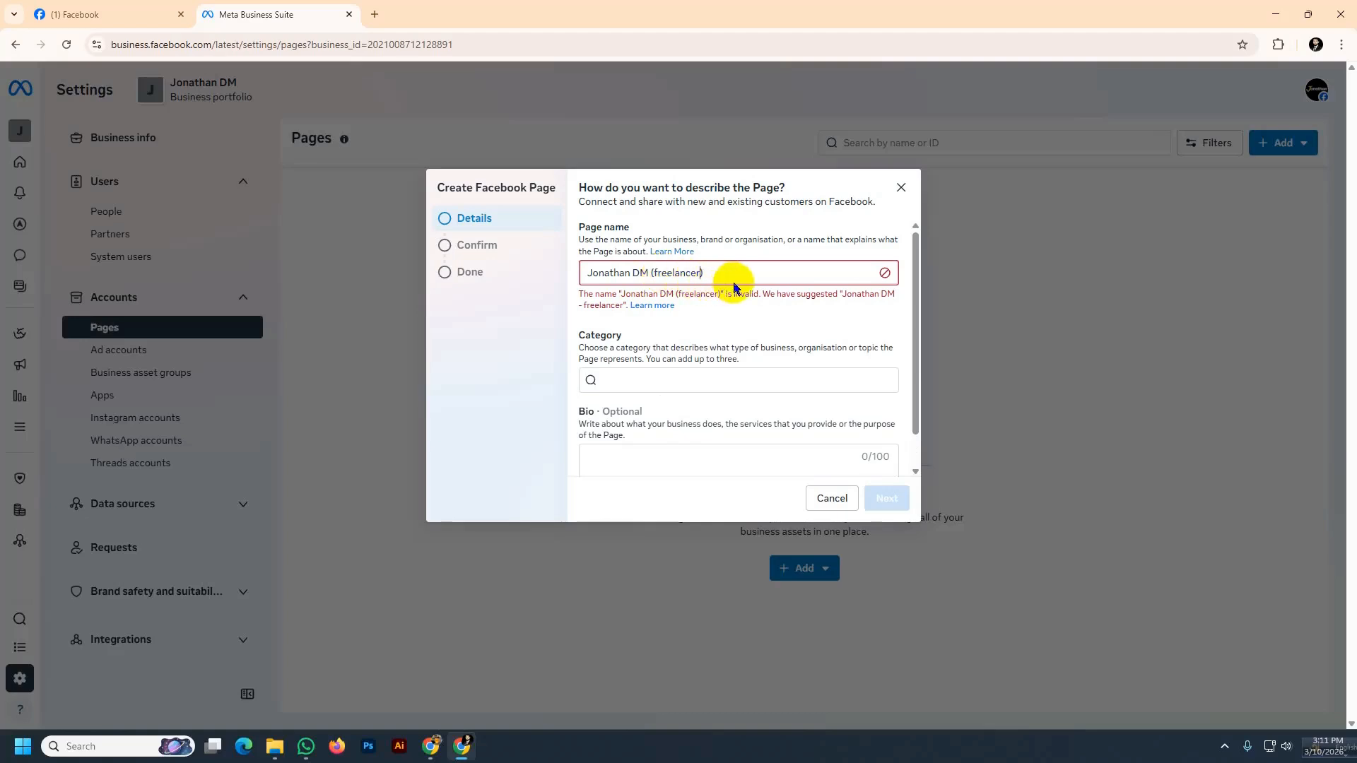
{"action": "left_click", "coordinate": [709, 278]}
{"action": "key", "text": "BackSpace"}
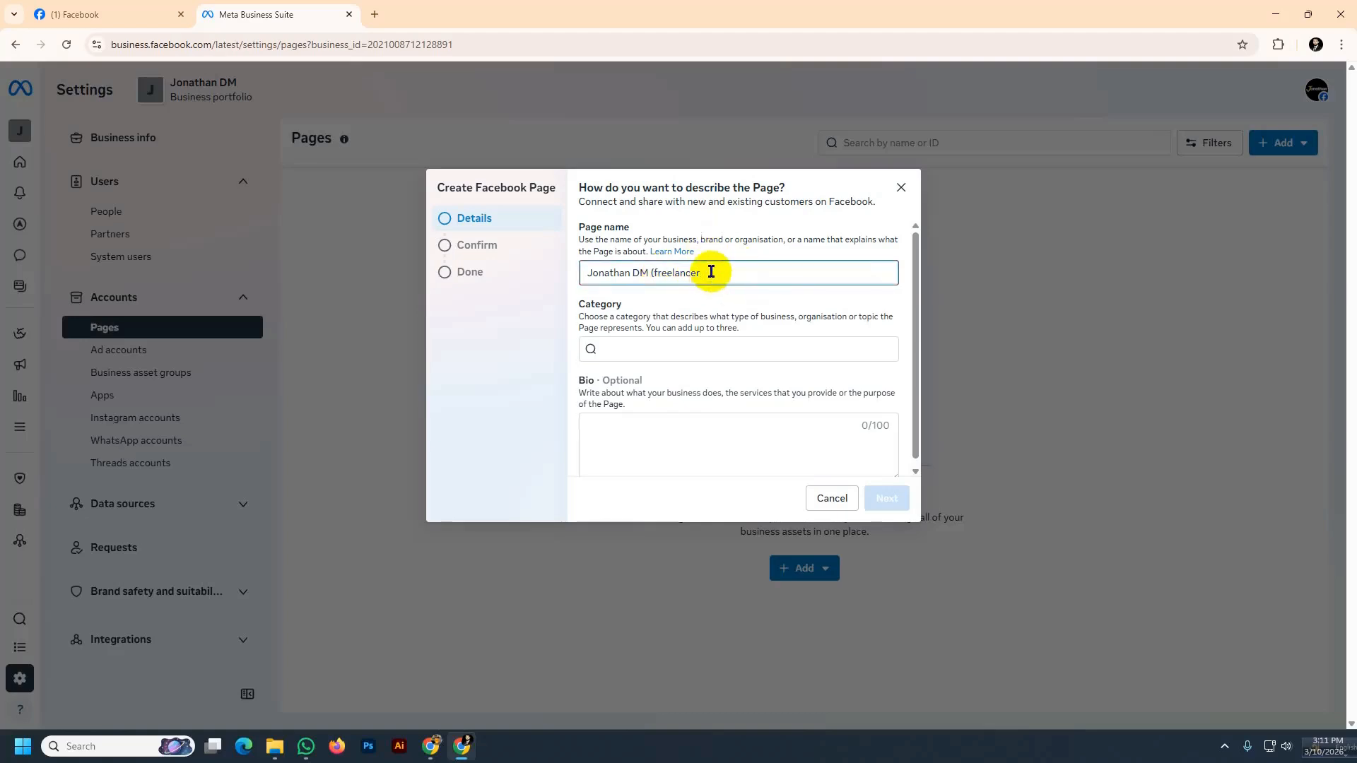
{"action": "key", "text": "BackSpace"}
{"action": "key", "text": "BackSpace"}
{"action": "key", "text": "BackSpace"}
{"action": "key", "text": "BackSpace"}
{"action": "key", "text": "BackSpace"}
{"action": "key", "text": "BackSpace"}
{"action": "key", "text": "BackSpace"}
{"action": "key", "text": "BackSpace"}
{"action": "key", "text": "BackSpace"}
{"action": "key", "text": "BackSpace"}
{"action": "key", "text": "BackSpace"}
{"action": "key", "text": "BackSpace"}
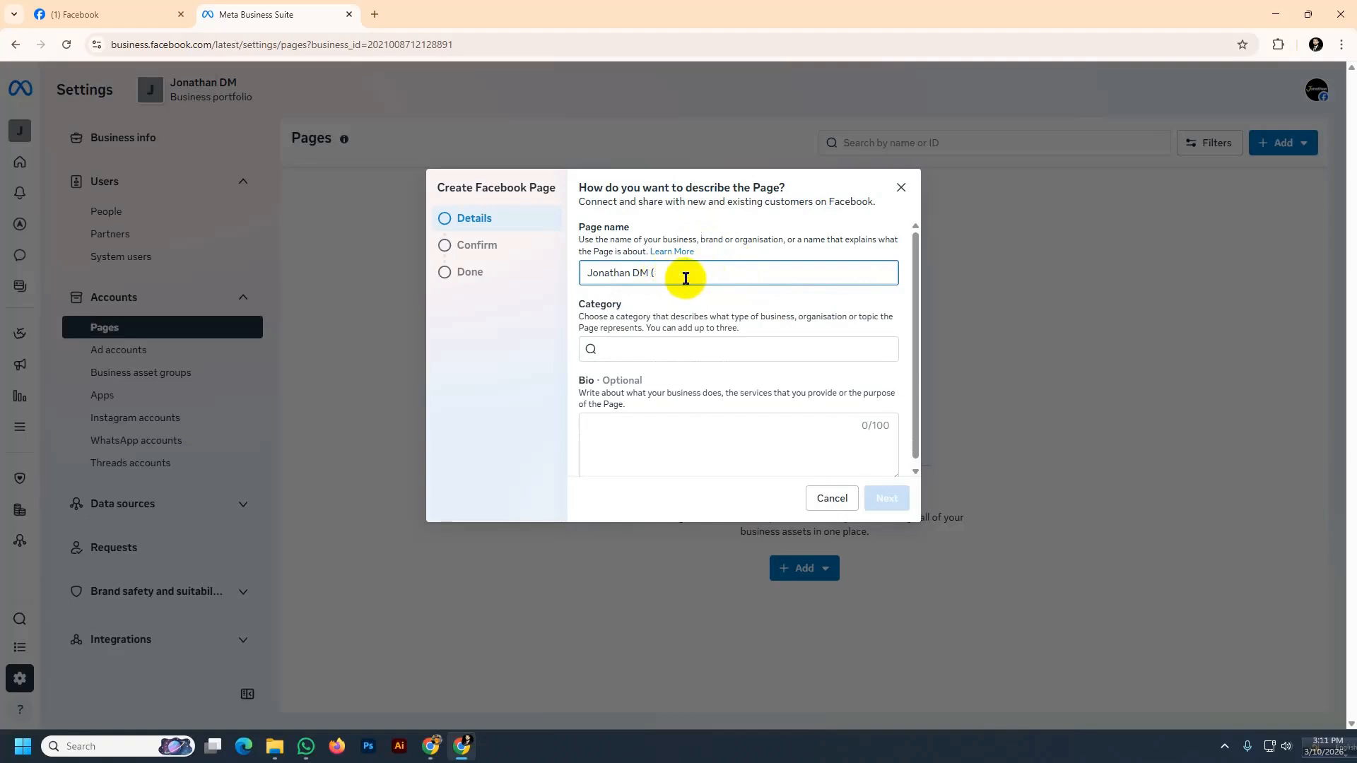
Capture a screenshot of the Create Facebook Page dialog to the clipboard
{"action": "left_click", "coordinate": [607, 349]}
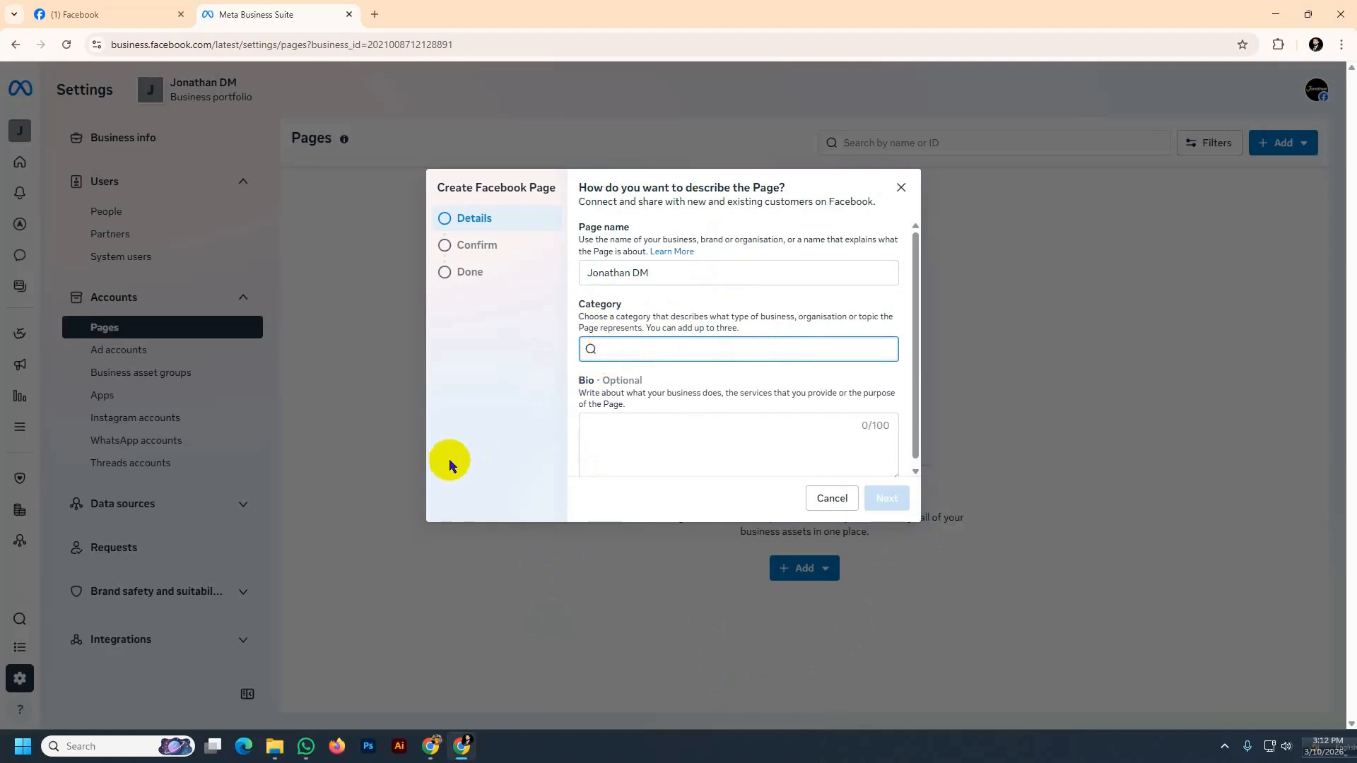
{"action": "key", "text": "super+shift+s"}
{"action": "left_click_drag", "start_coordinate": [401, 164], "coordinate": [942, 536]}
{"action": "left_click", "coordinate": [892, 550]}
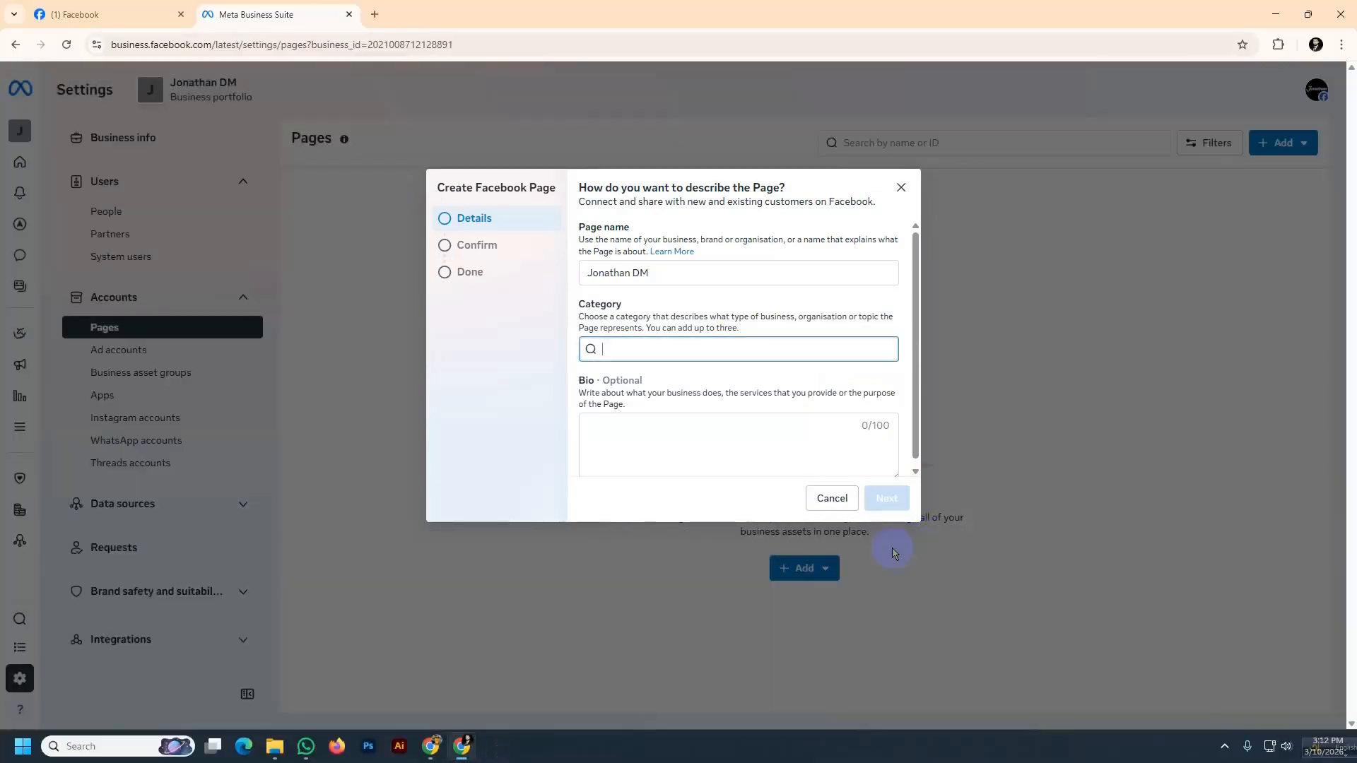
Open ChatGPT in a new browser tab
{"action": "left_click", "coordinate": [374, 14]}
{"action": "left_click", "coordinate": [630, 329]}
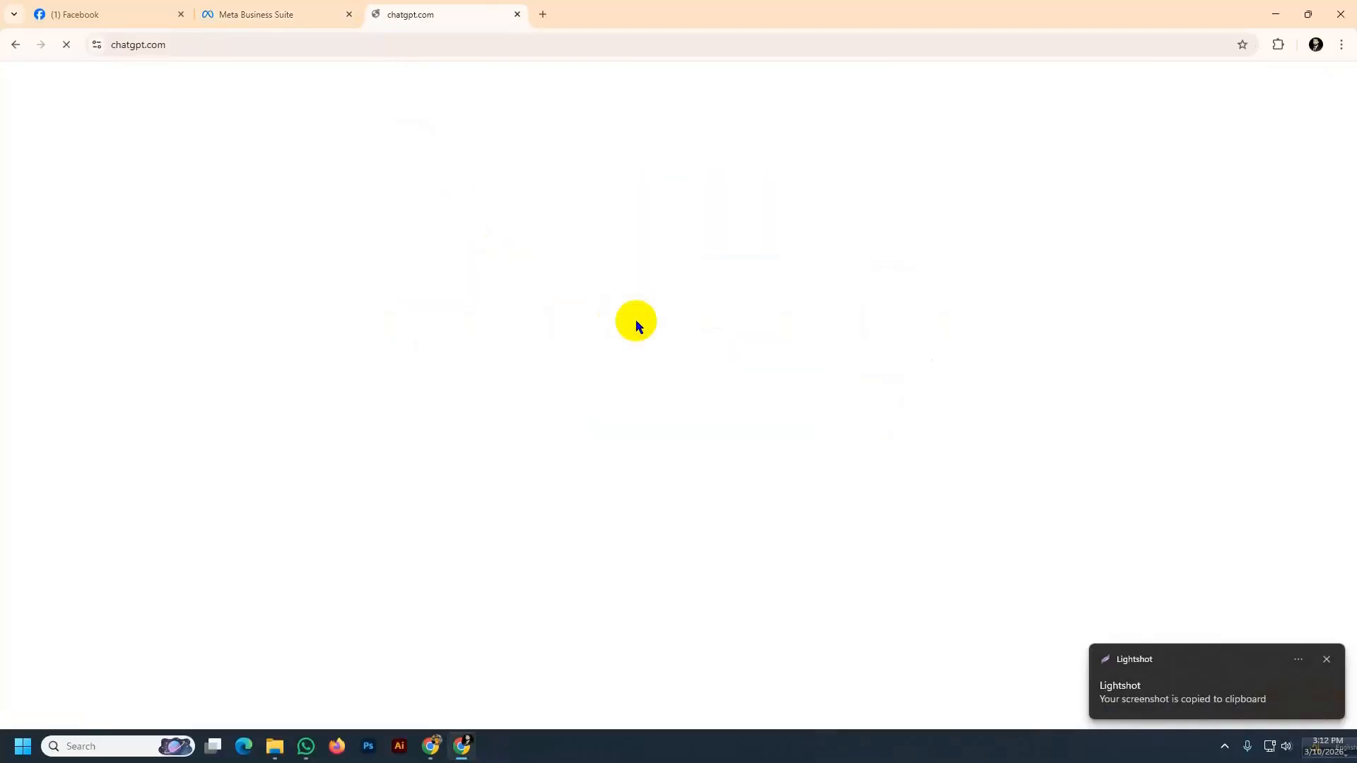
{"action": "left_click", "coordinate": [539, 366]}
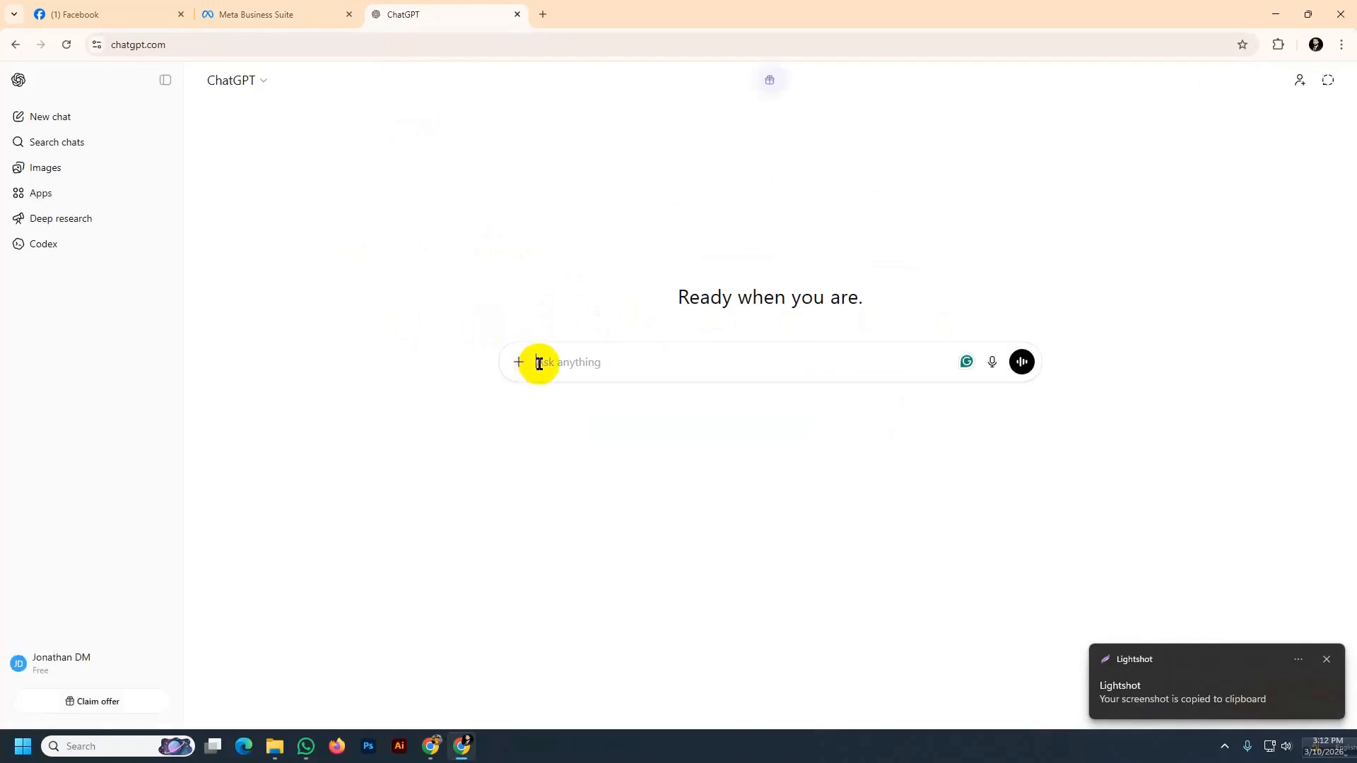
Paste the dialog screenshot into ChatGPT and ask "ami akjon digital marketer...so ami amar catagory te ki ki dite pari?", then read the reply
{"action": "key", "text": "ctrl+v"}
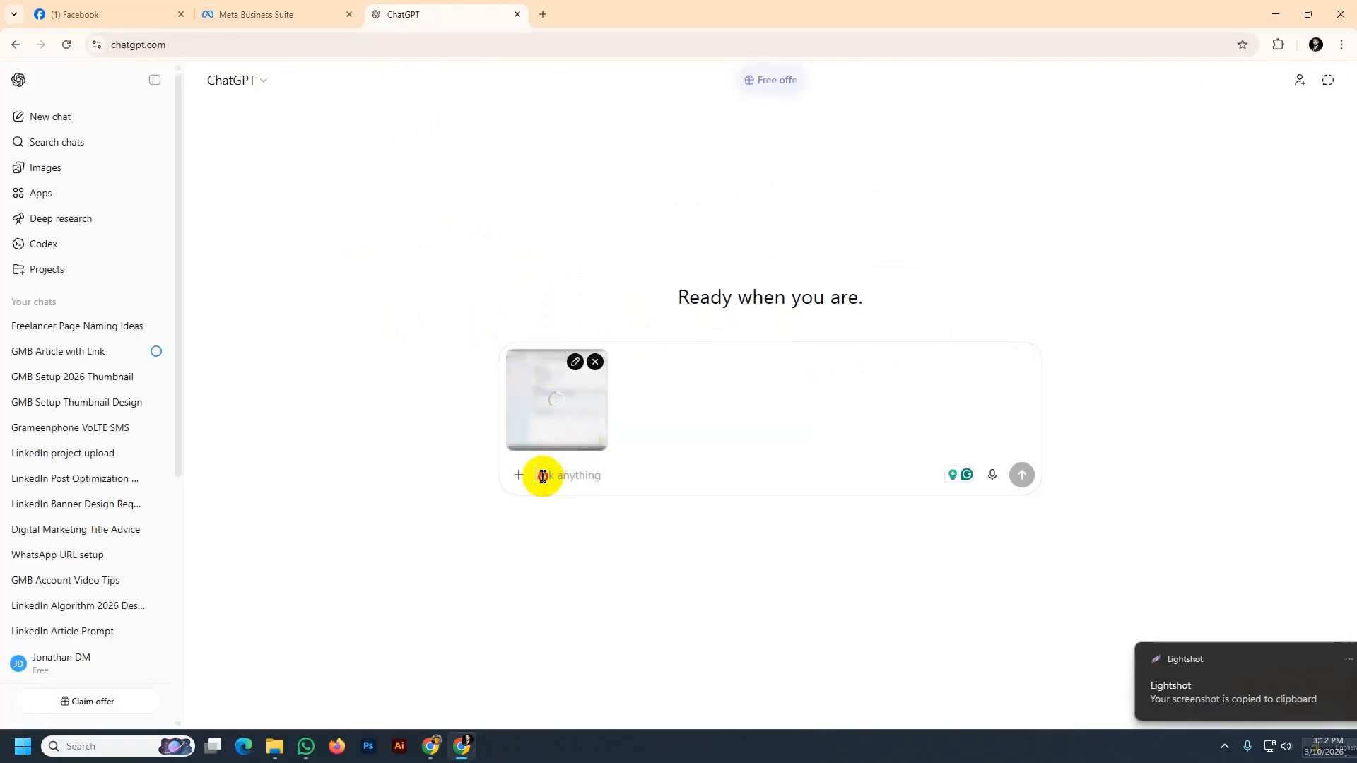
{"action": "type", "text": "an"}
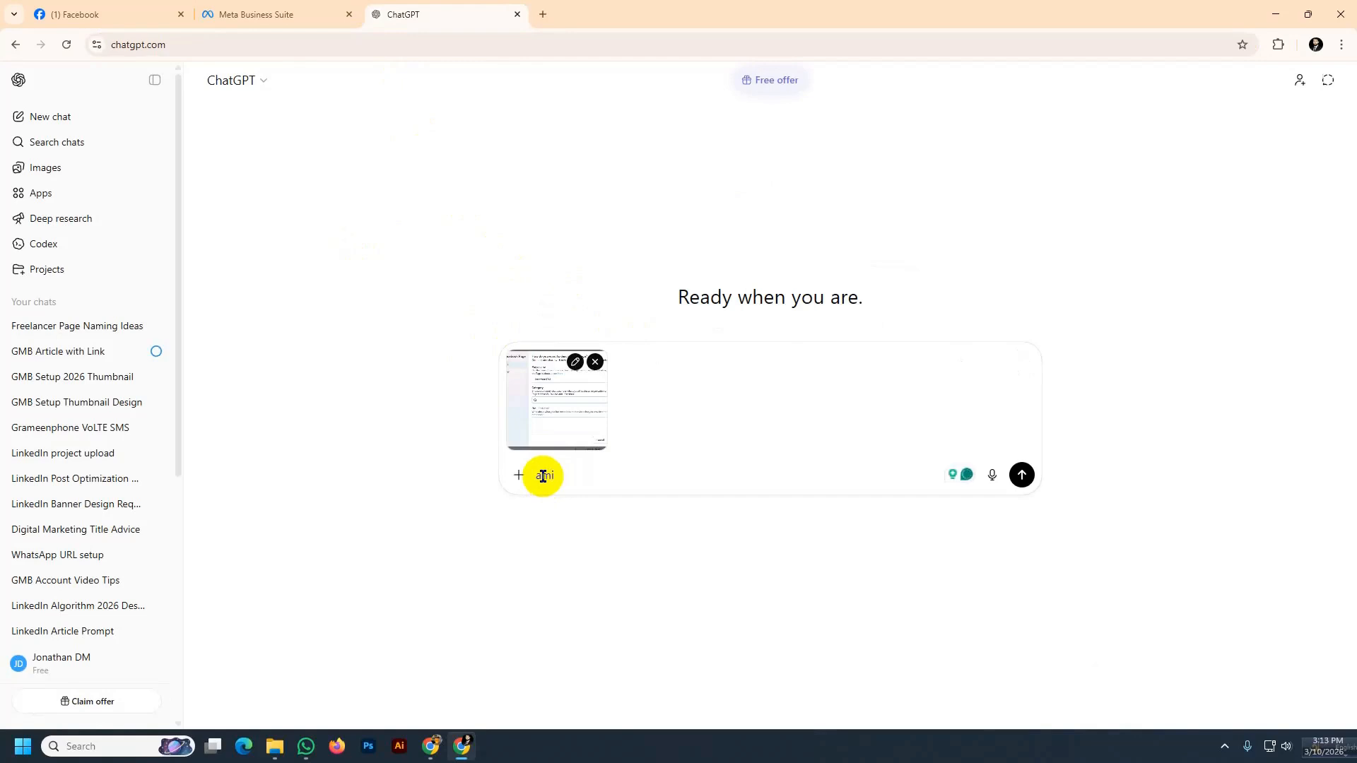
{"action": "type", "text": "i akjon doiigital marketer"}
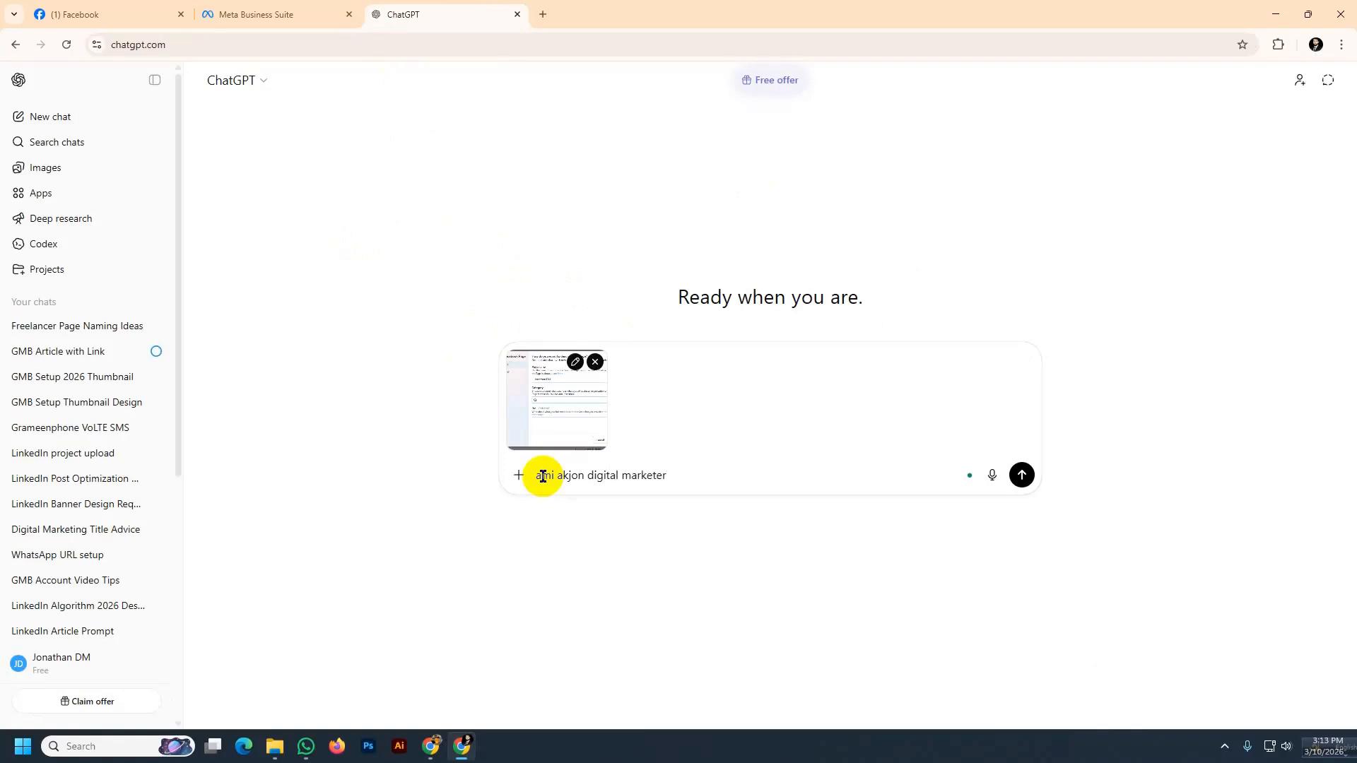
{"action": "type", "text": "...so ami amar catagory te ki ki dite pari?"}
{"action": "key", "text": "Return"}
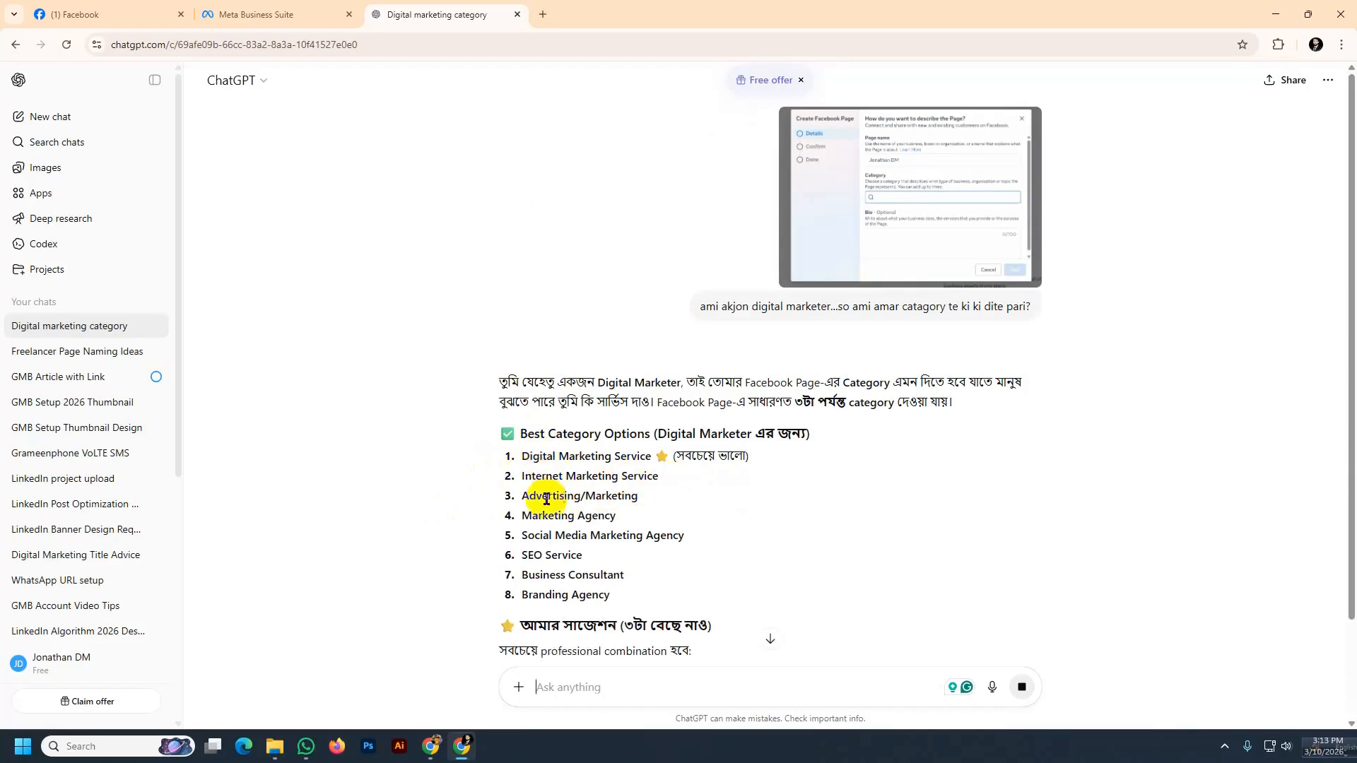
{"action": "scroll", "coordinate": [597, 511], "scroll_direction": "down", "scroll_amount": 2}
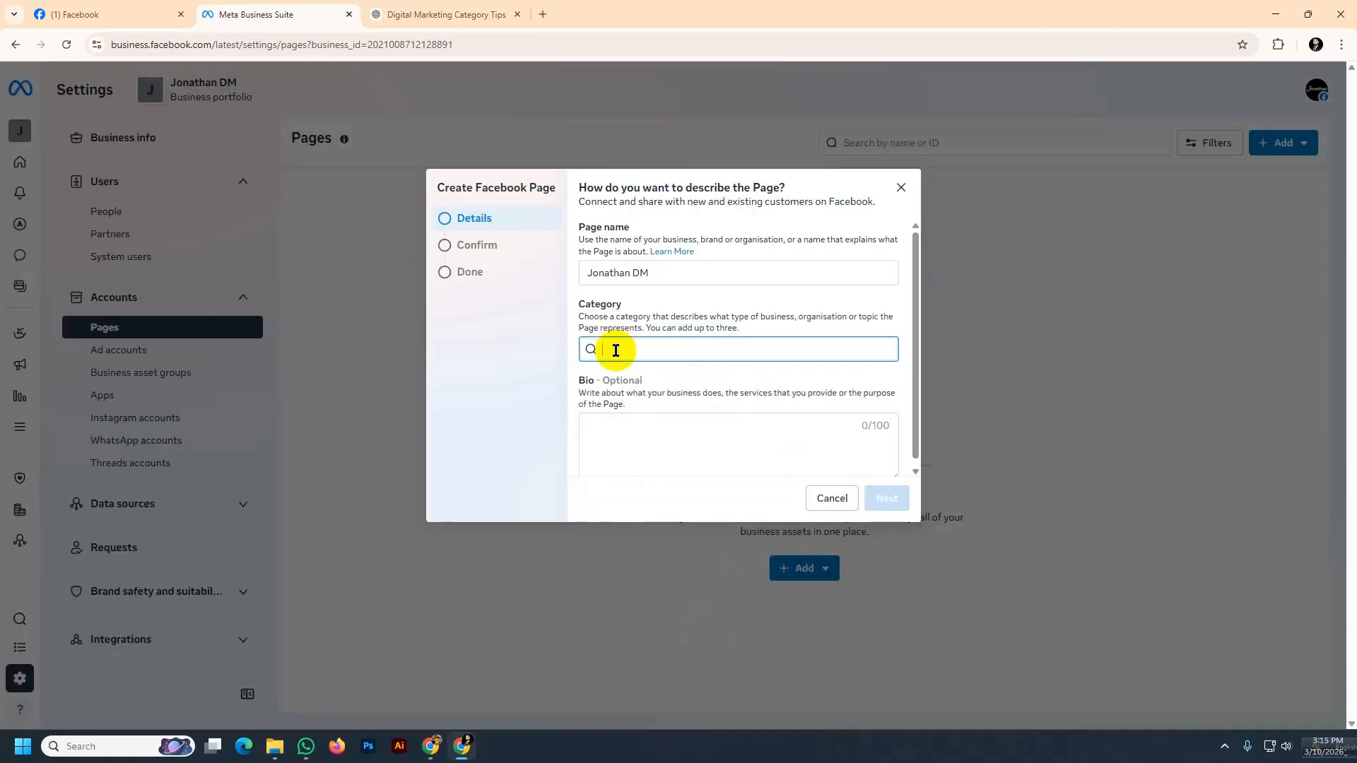
Back in the Page dialog, add the categories Digital creator, Marketing agency and Advertising/marketing
{"action": "key", "text": "BackSpace"}
{"action": "type", "text": "digital c"}
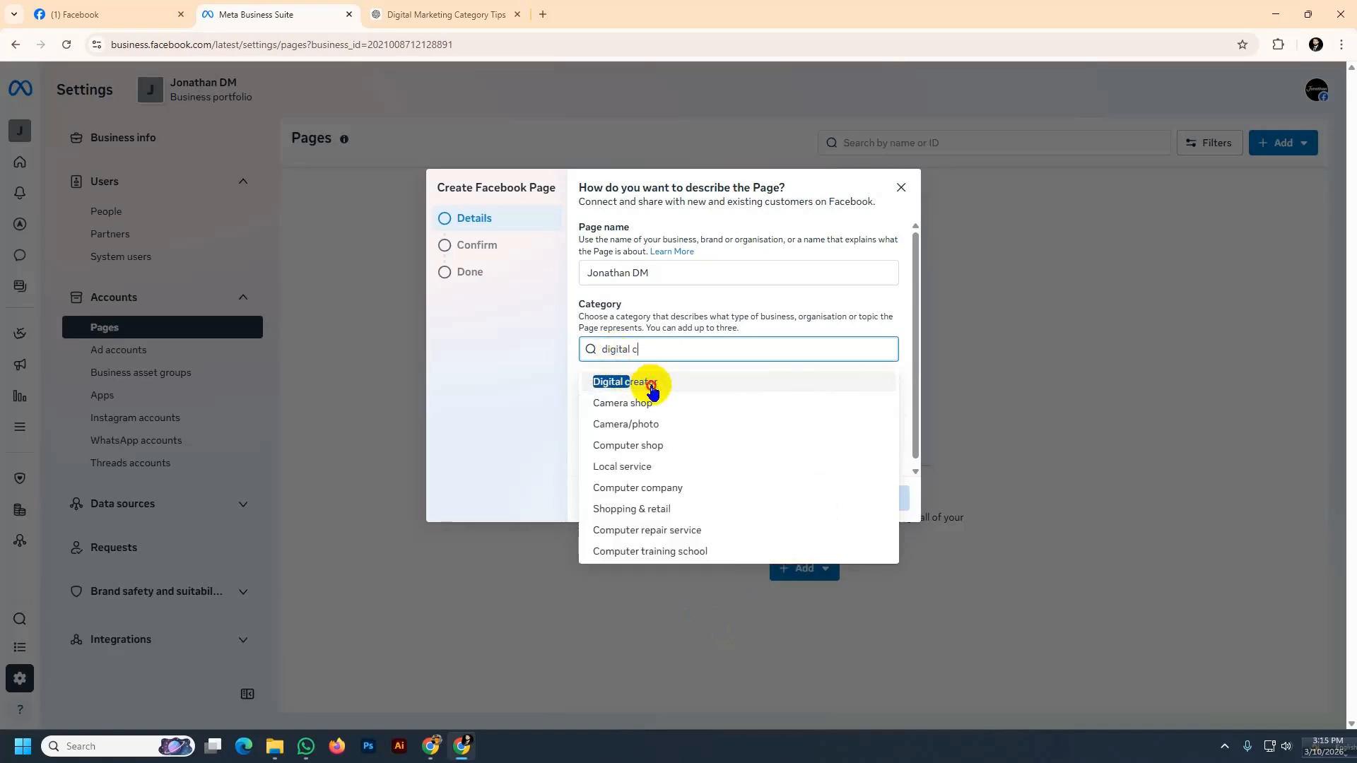
{"action": "left_click", "coordinate": [652, 390]}
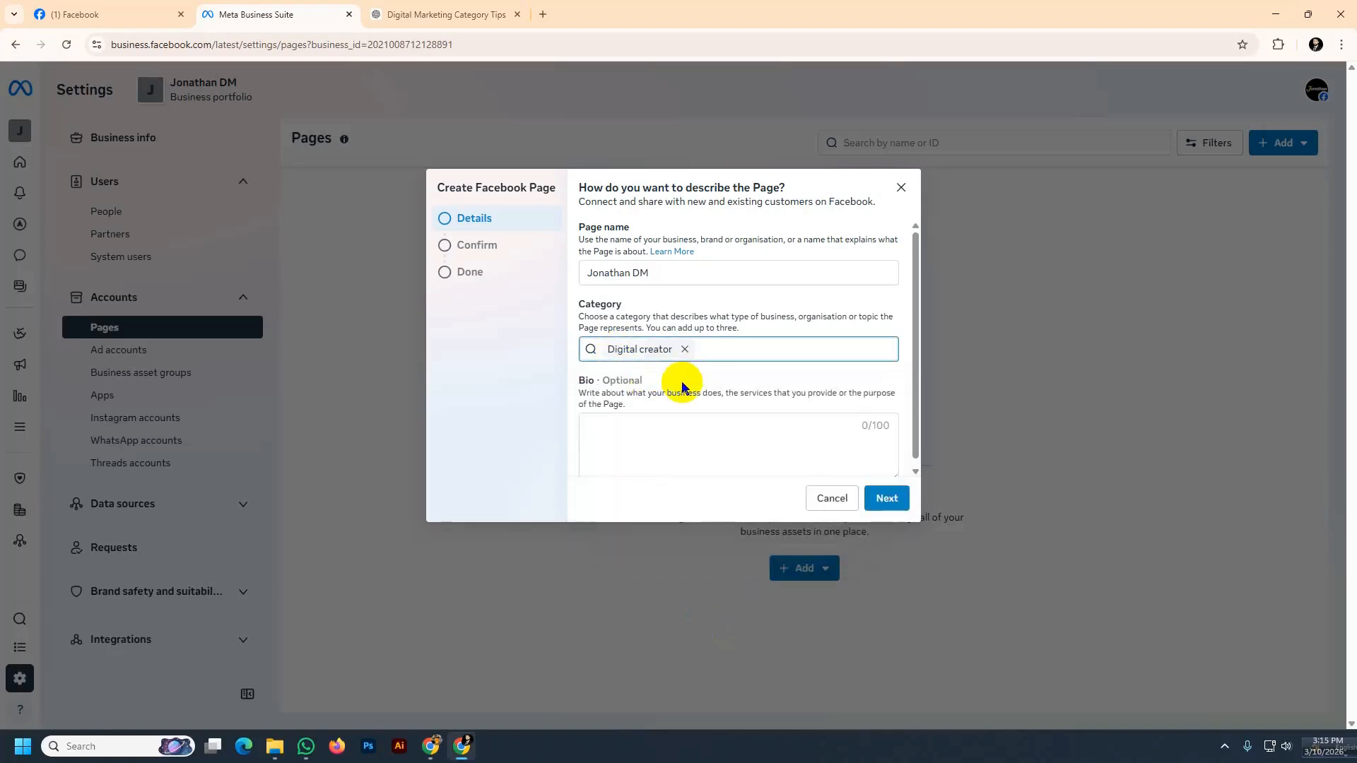
{"action": "type", "text": "marketing"}
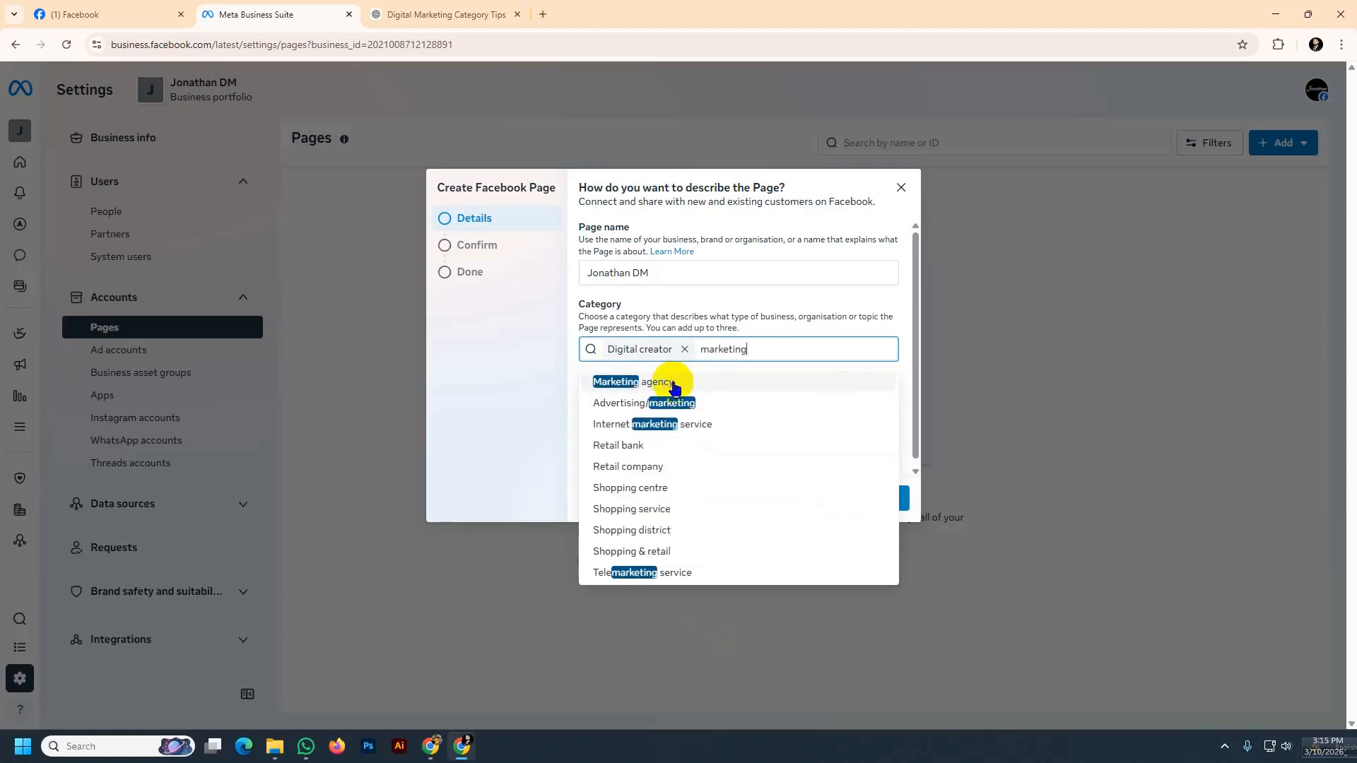
{"action": "left_click", "coordinate": [680, 385]}
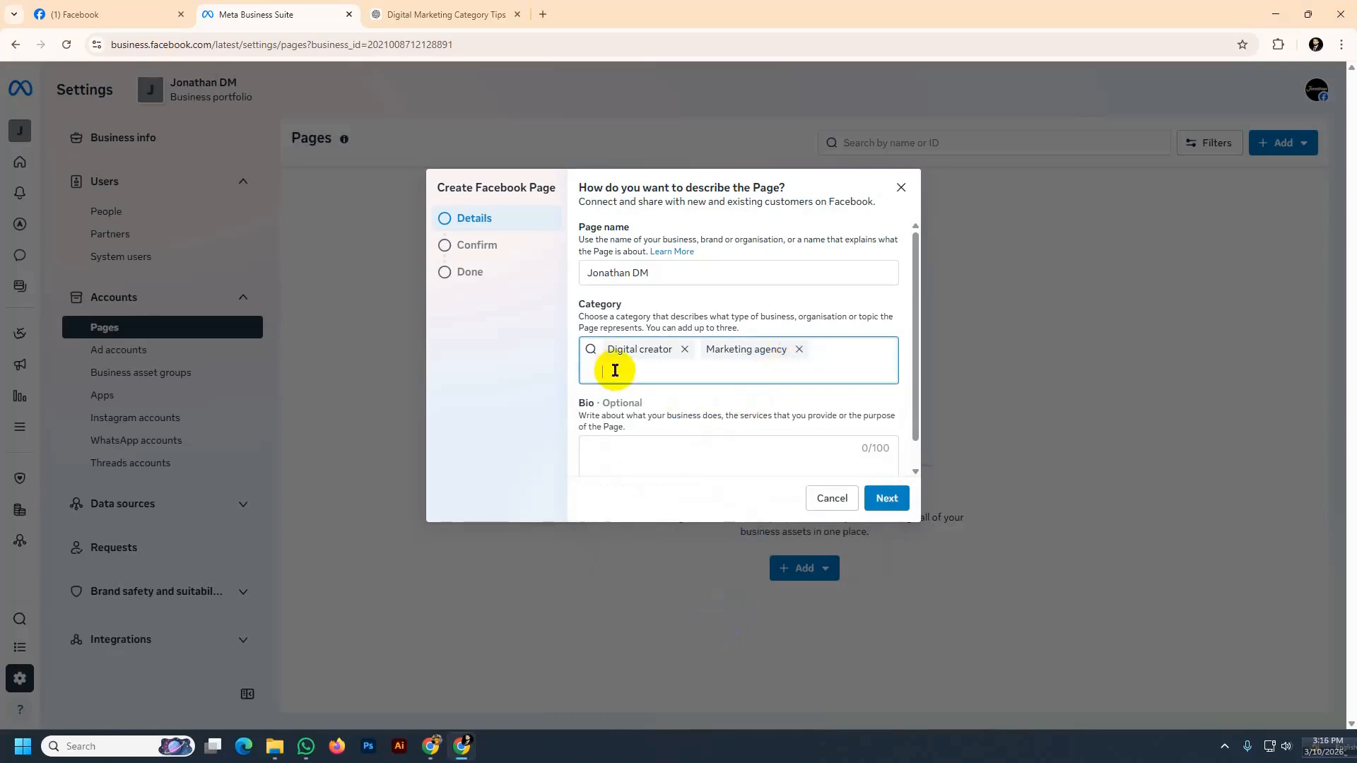
{"action": "type", "text": "d"}
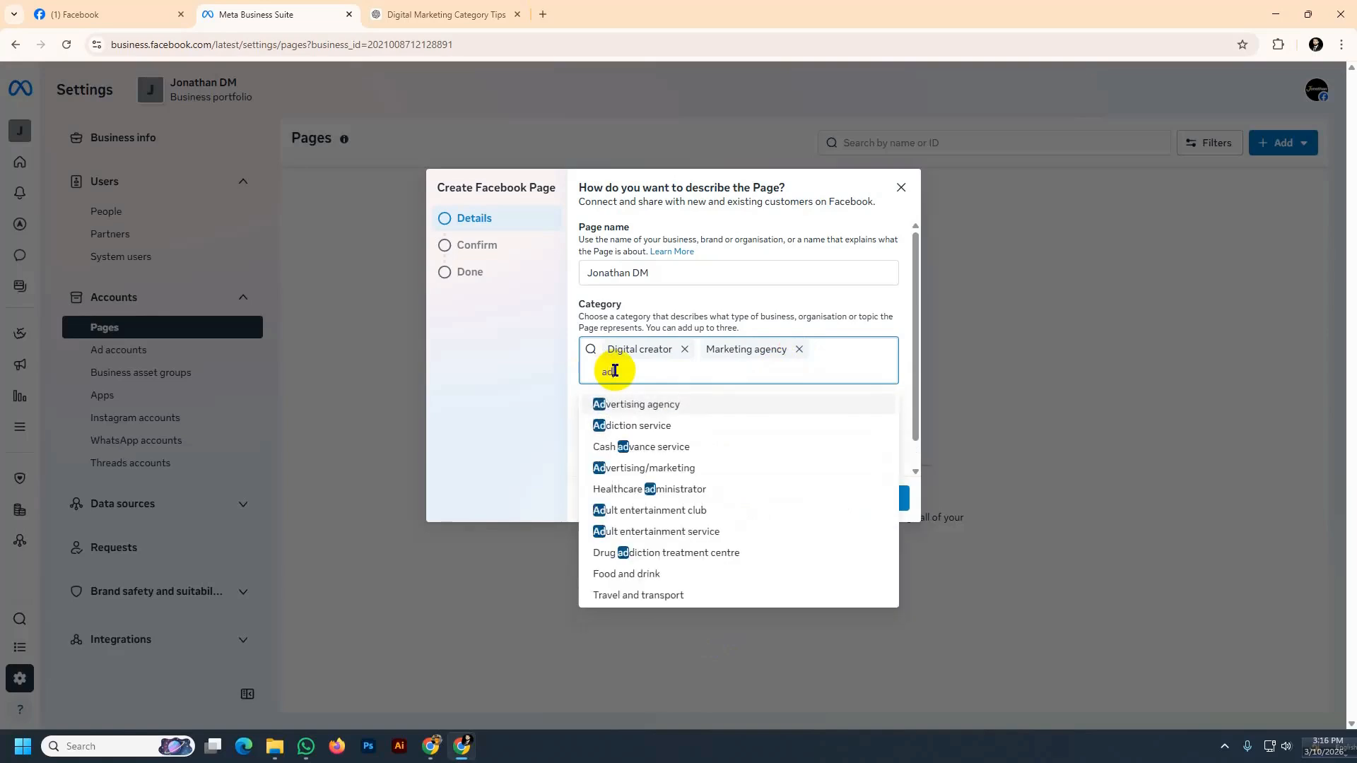
{"action": "left_click", "coordinate": [668, 474]}
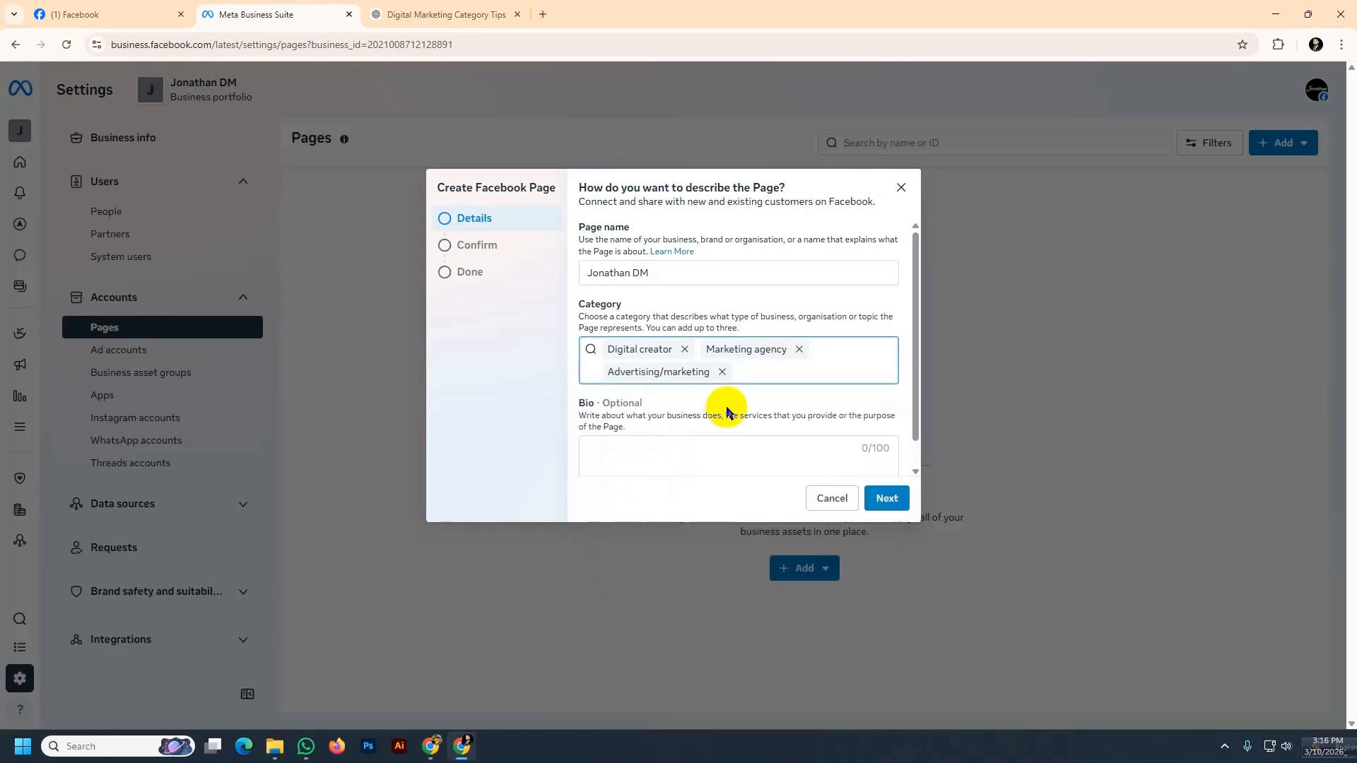
Capture a screenshot of the Bio field to the clipboard
{"action": "scroll", "coordinate": [622, 385], "scroll_direction": "down", "scroll_amount": 1}
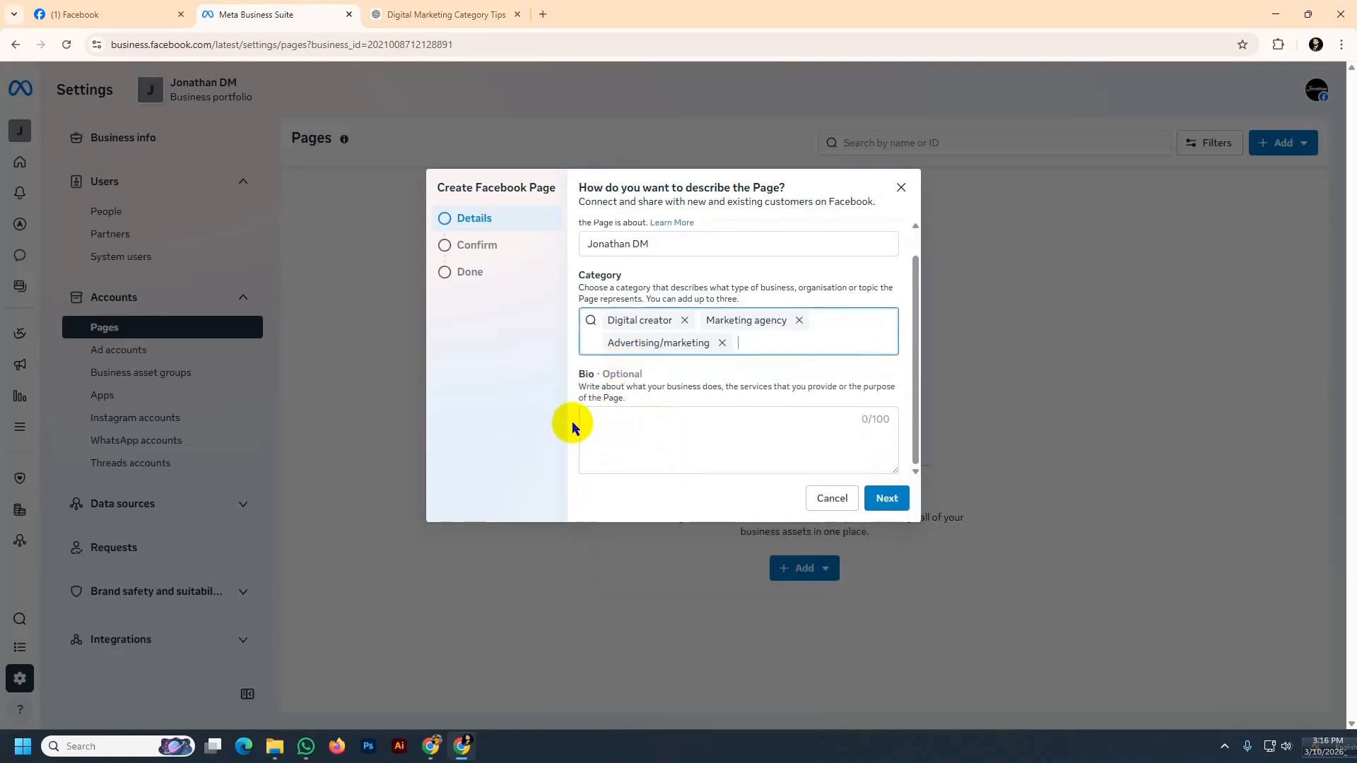
{"action": "key", "text": "Print"}
{"action": "left_click_drag", "start_coordinate": [553, 351], "coordinate": [915, 489]}
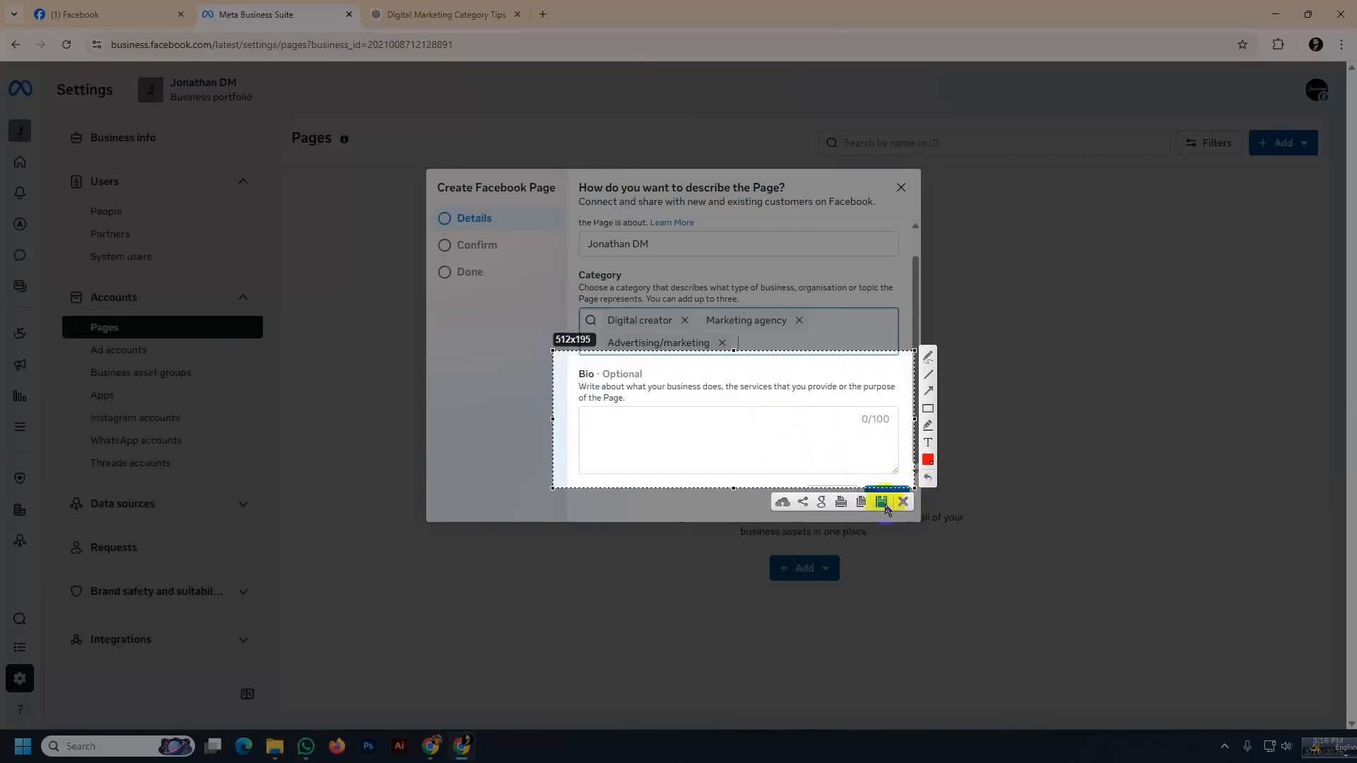
{"action": "left_click", "coordinate": [865, 501]}
In ChatGPT, paste the Bio screenshot and ask "amke bio likhe daw professional vabe"
{"action": "left_click", "coordinate": [394, 6]}
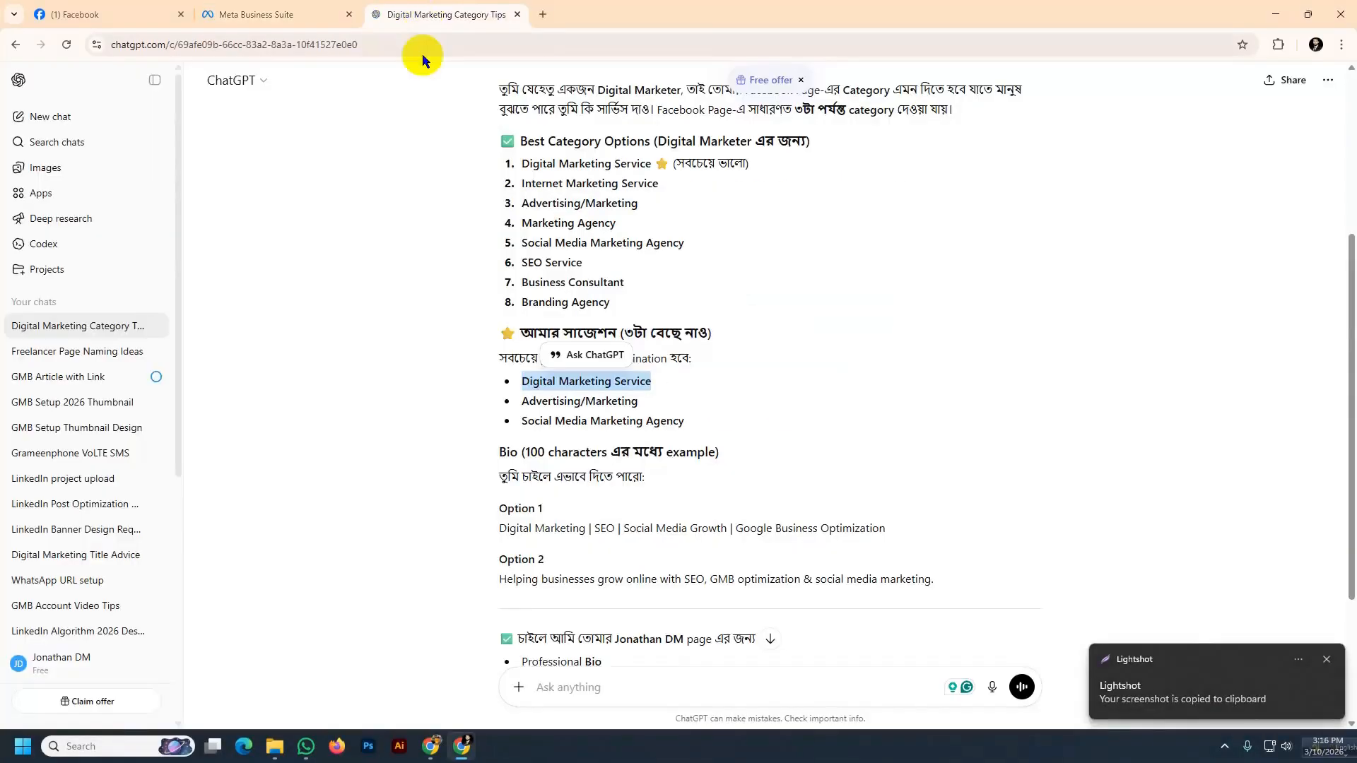
{"action": "scroll", "coordinate": [609, 586], "scroll_direction": "down", "scroll_amount": 3}
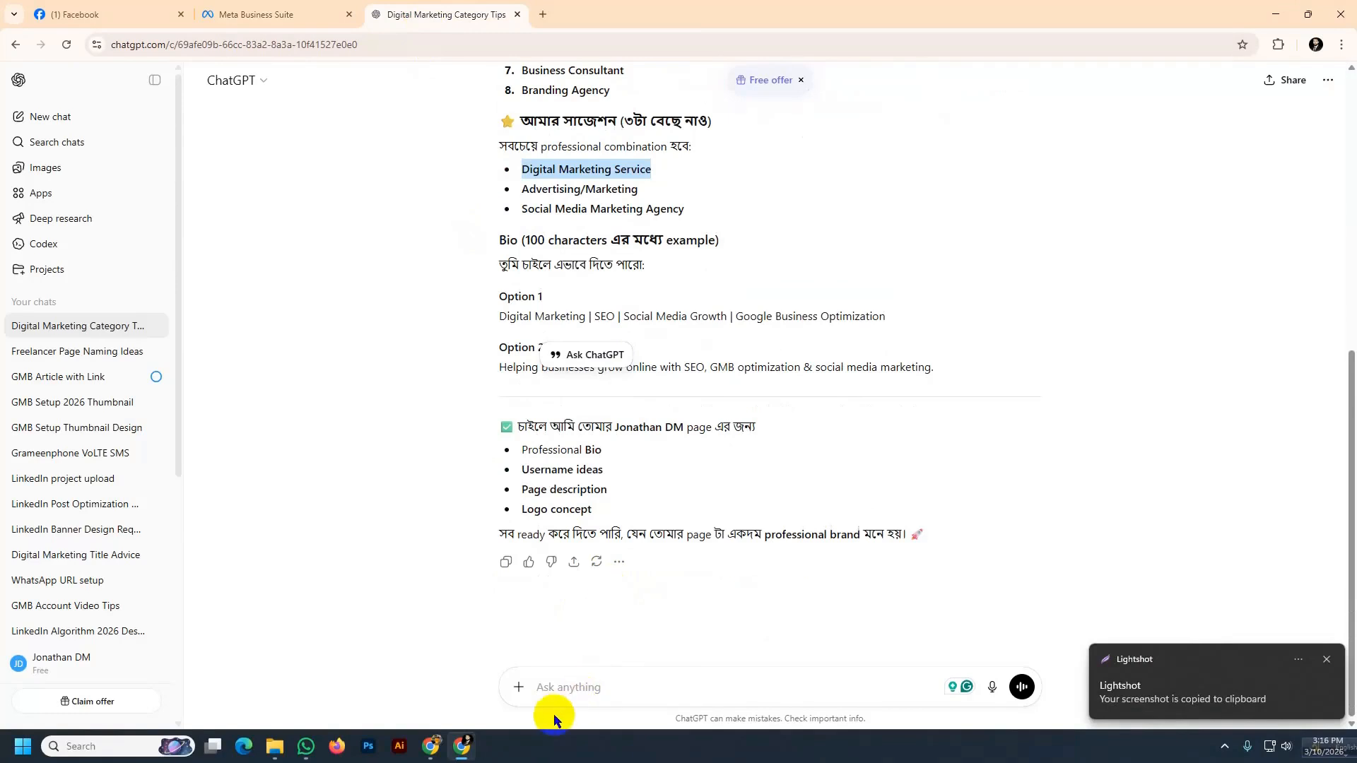
{"action": "left_click_drag", "start_coordinate": [520, 450], "coordinate": [611, 448]}
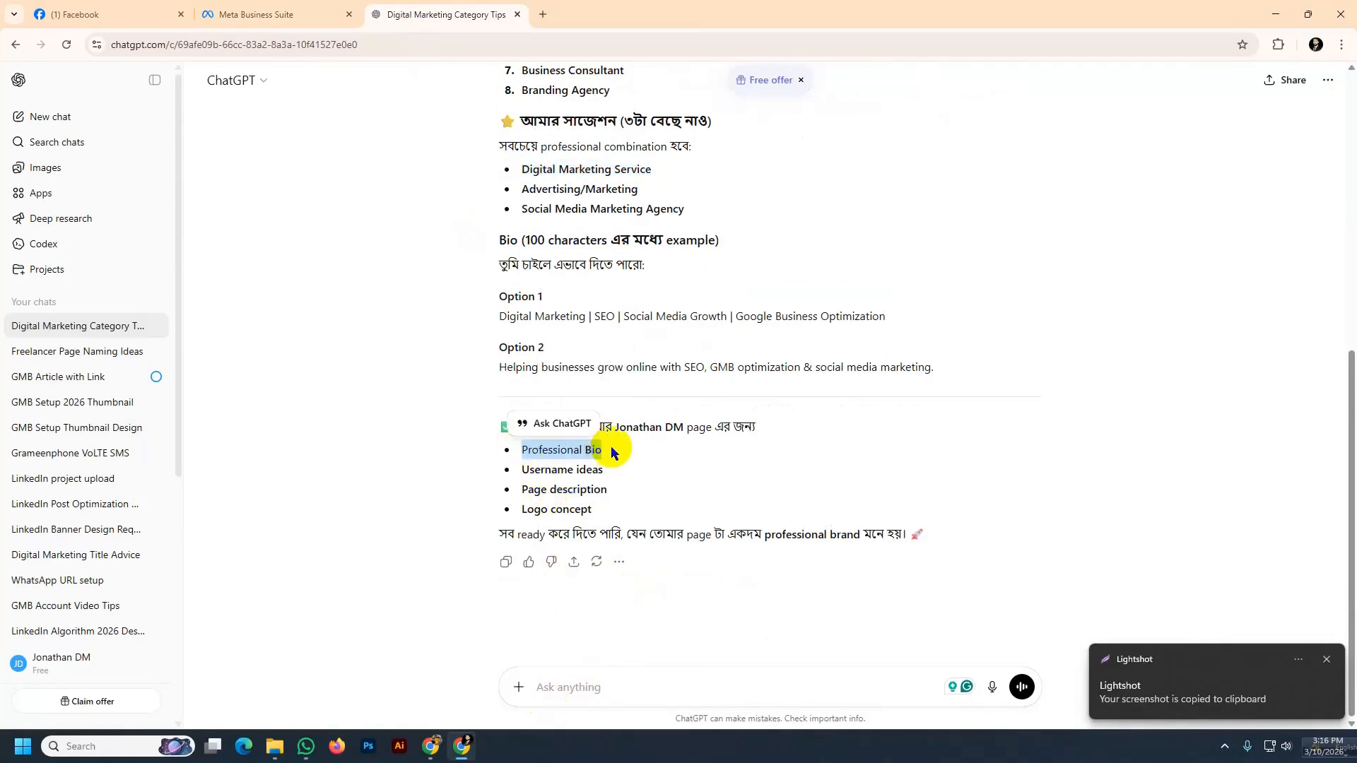
{"action": "left_click", "coordinate": [552, 690]}
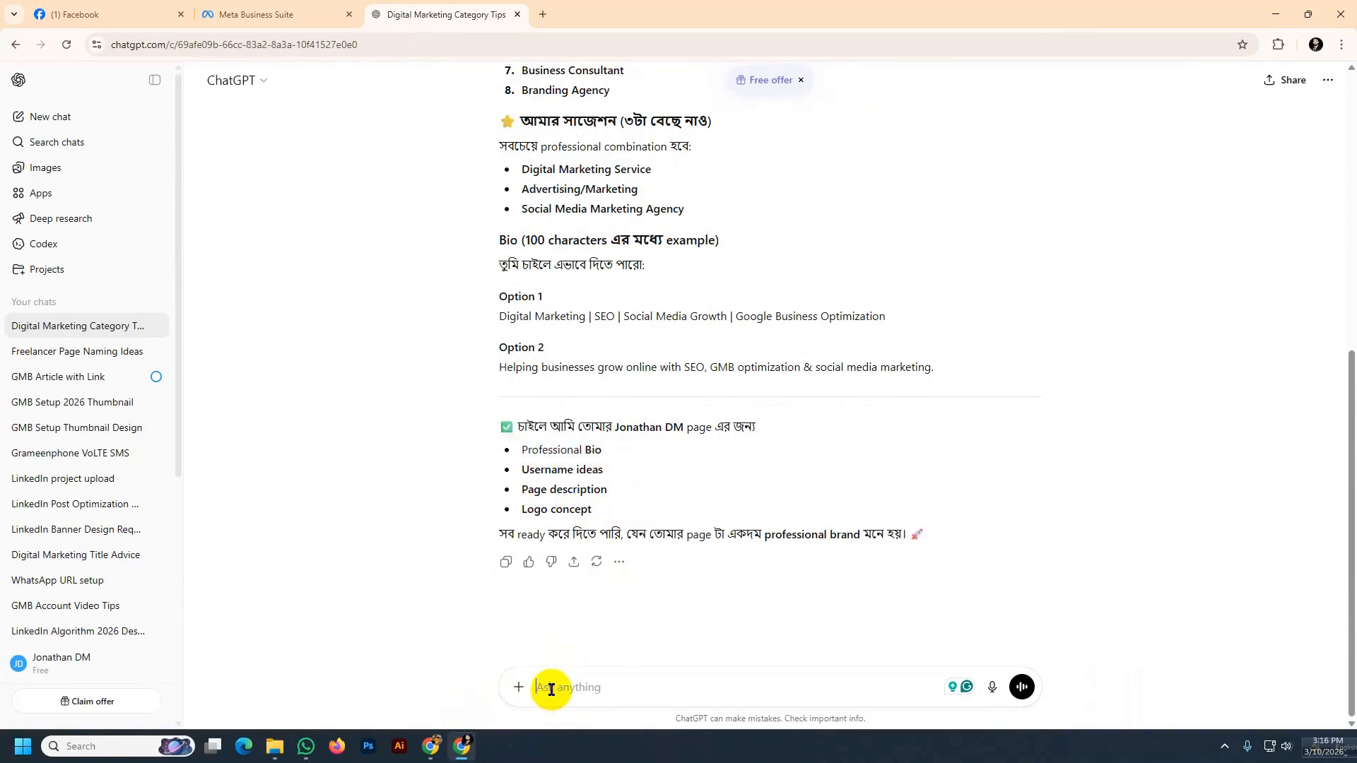
{"action": "key", "text": "ctrl+v"}
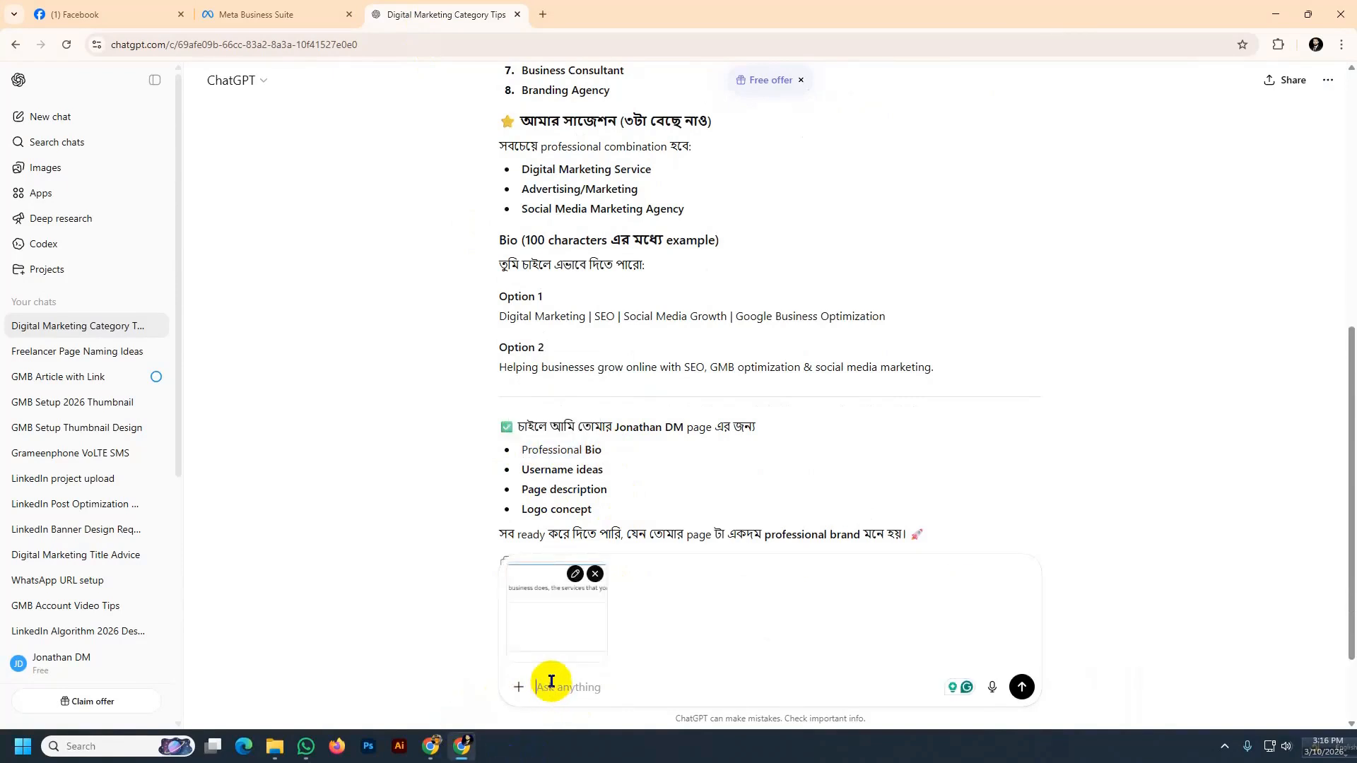
{"action": "type", "text": "amk"}
{"action": "type", "text": "abe"}
{"action": "key", "text": "Return"}
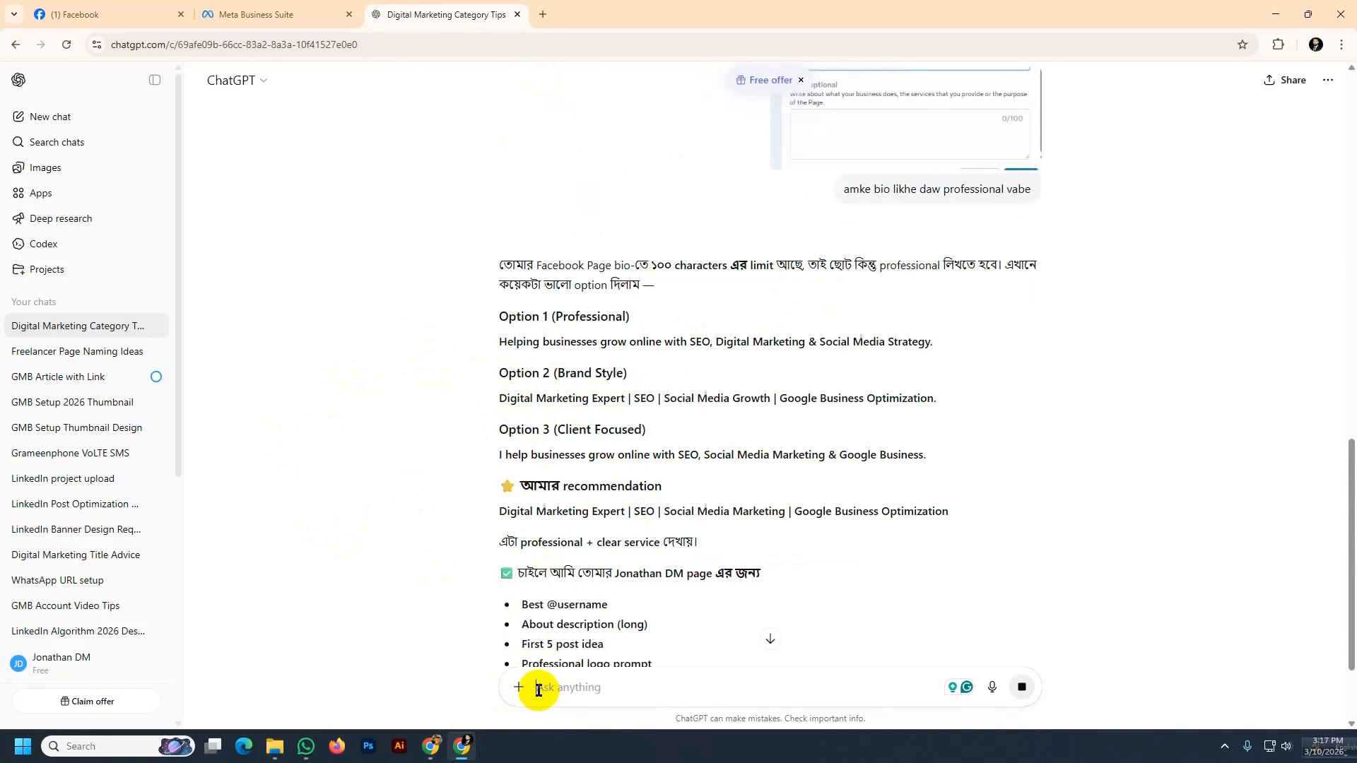
Ask ChatGPT "tmi AI content avoit kore likhe daw" to get a more natural-sounding bio
{"action": "type", "text": "tmib AI"}
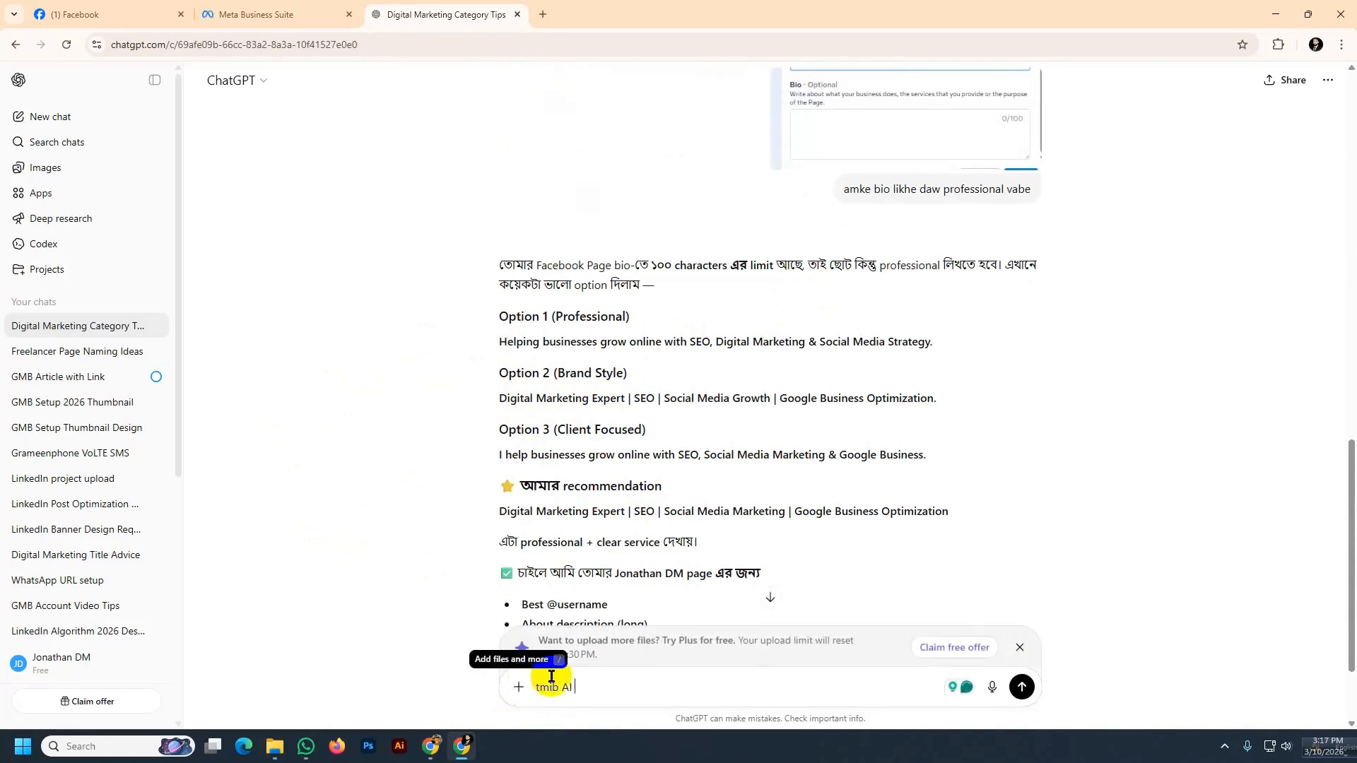
{"action": "left_click", "coordinate": [560, 687]}
{"action": "key", "text": "BackSpace"}
{"action": "left_click", "coordinate": [591, 701]}
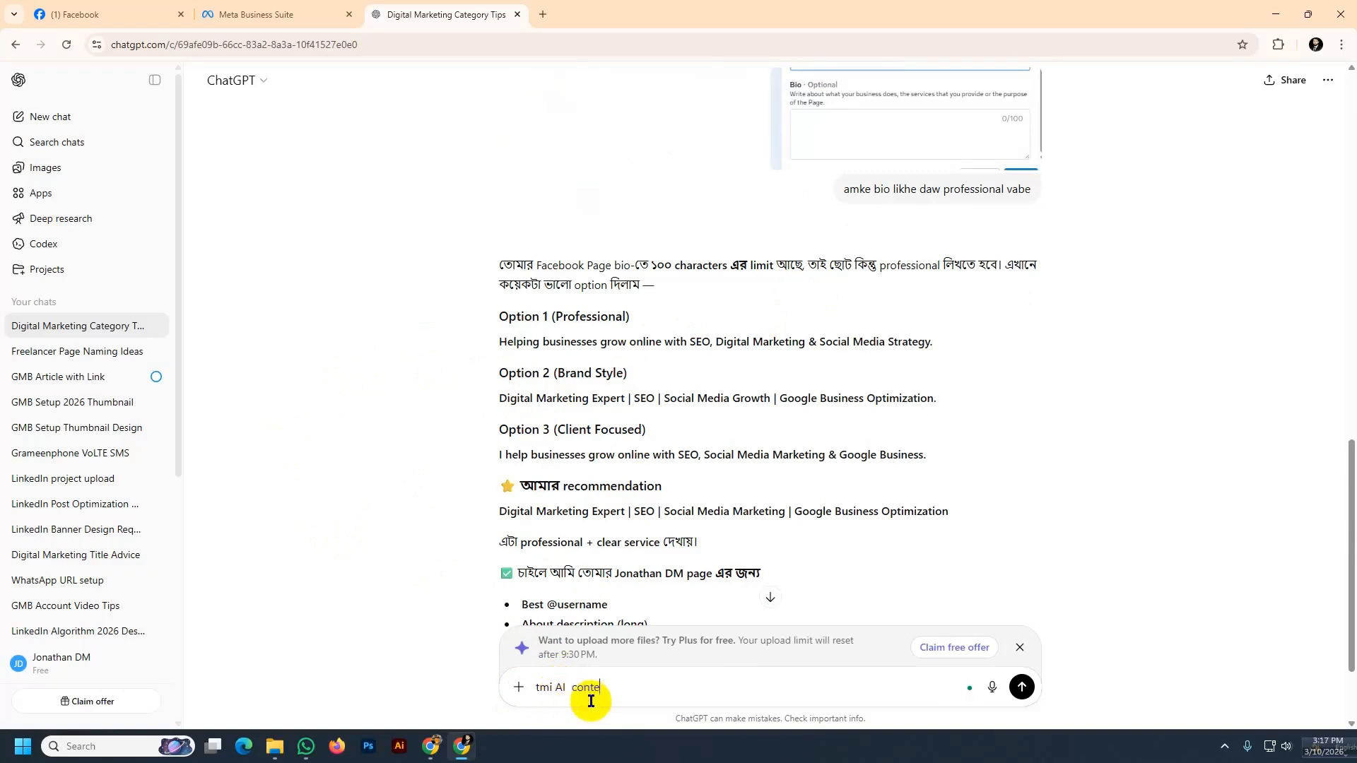
{"action": "type", "text": "content avoit kore likhe daw"}
{"action": "key", "text": "Return"}
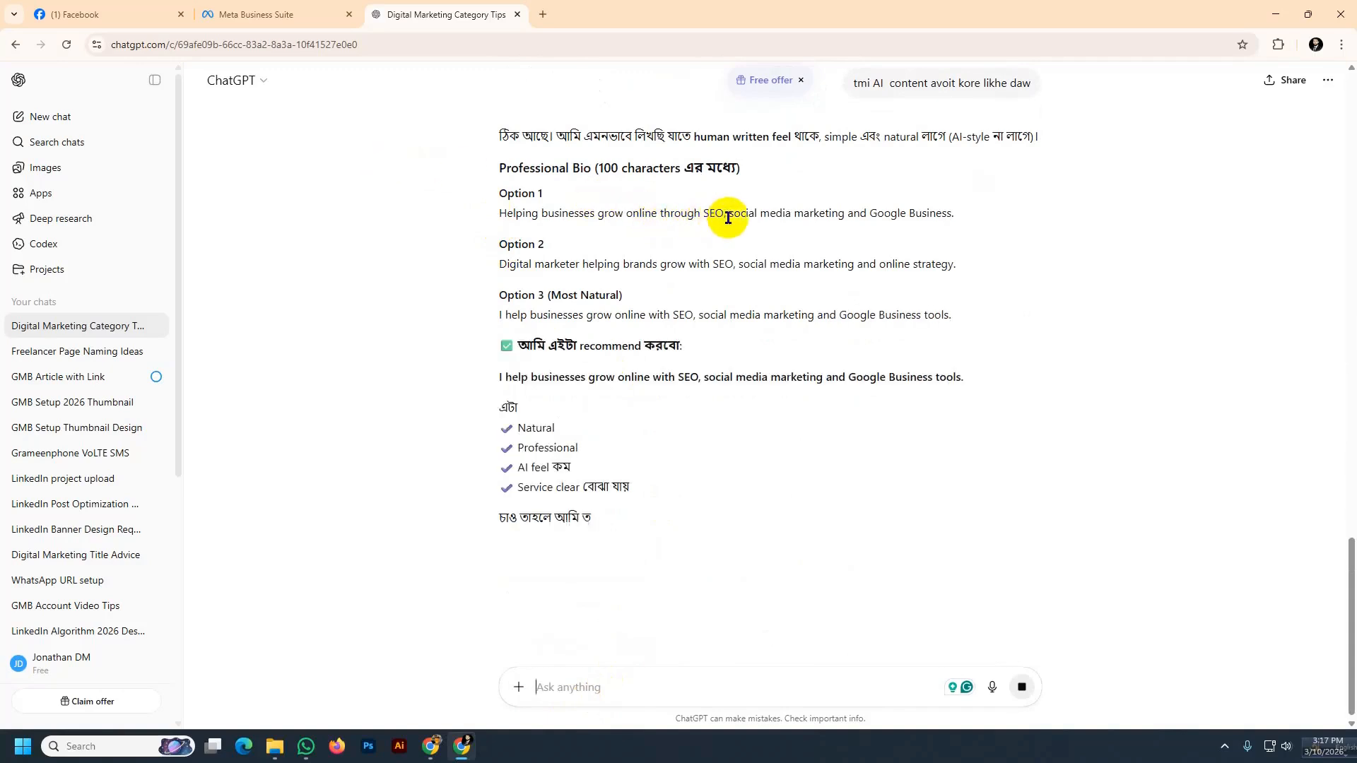
Copy the first suggested bio into the Page's Bio field, adding a comma before "and Google Business"
{"action": "triple_click", "coordinate": [956, 215]}
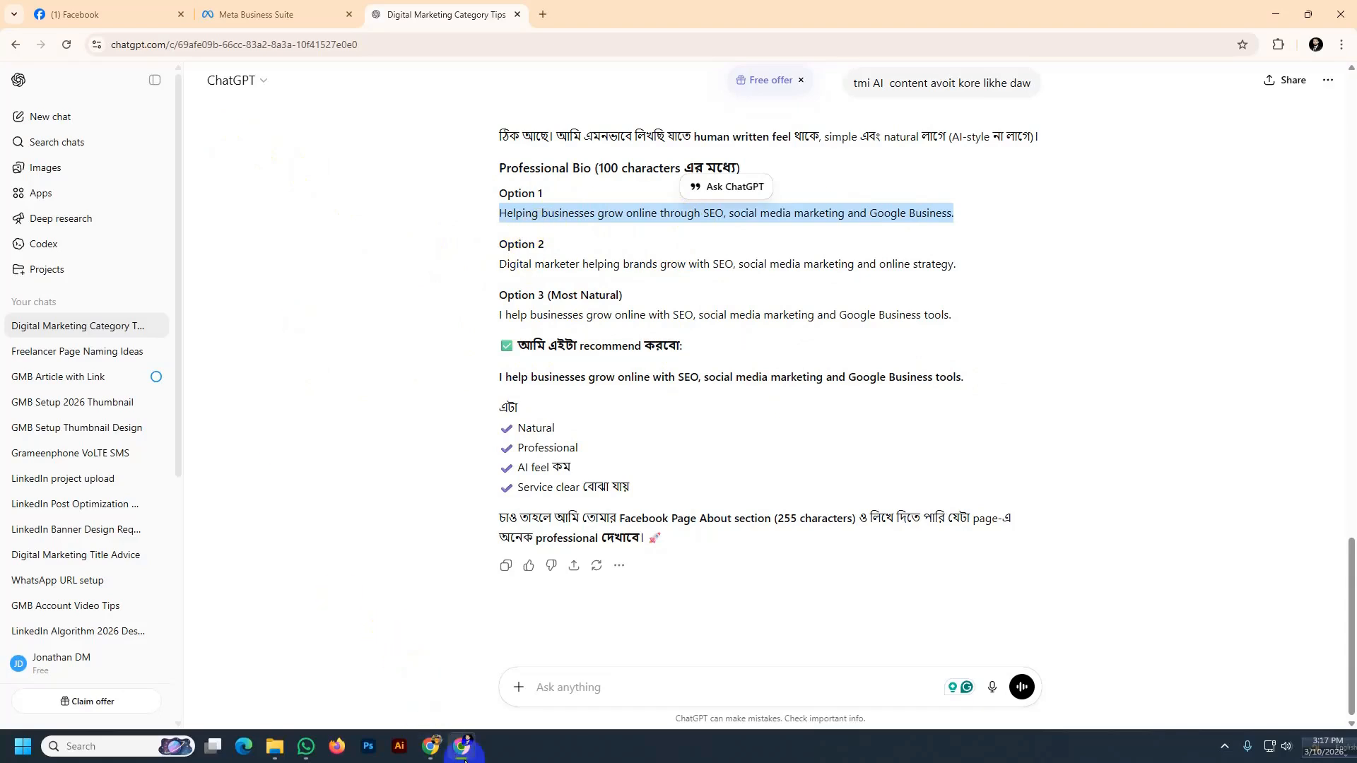
{"action": "left_click", "coordinate": [244, 29]}
{"action": "left_click", "coordinate": [609, 415]}
{"action": "key", "text": "ctrl+v"}
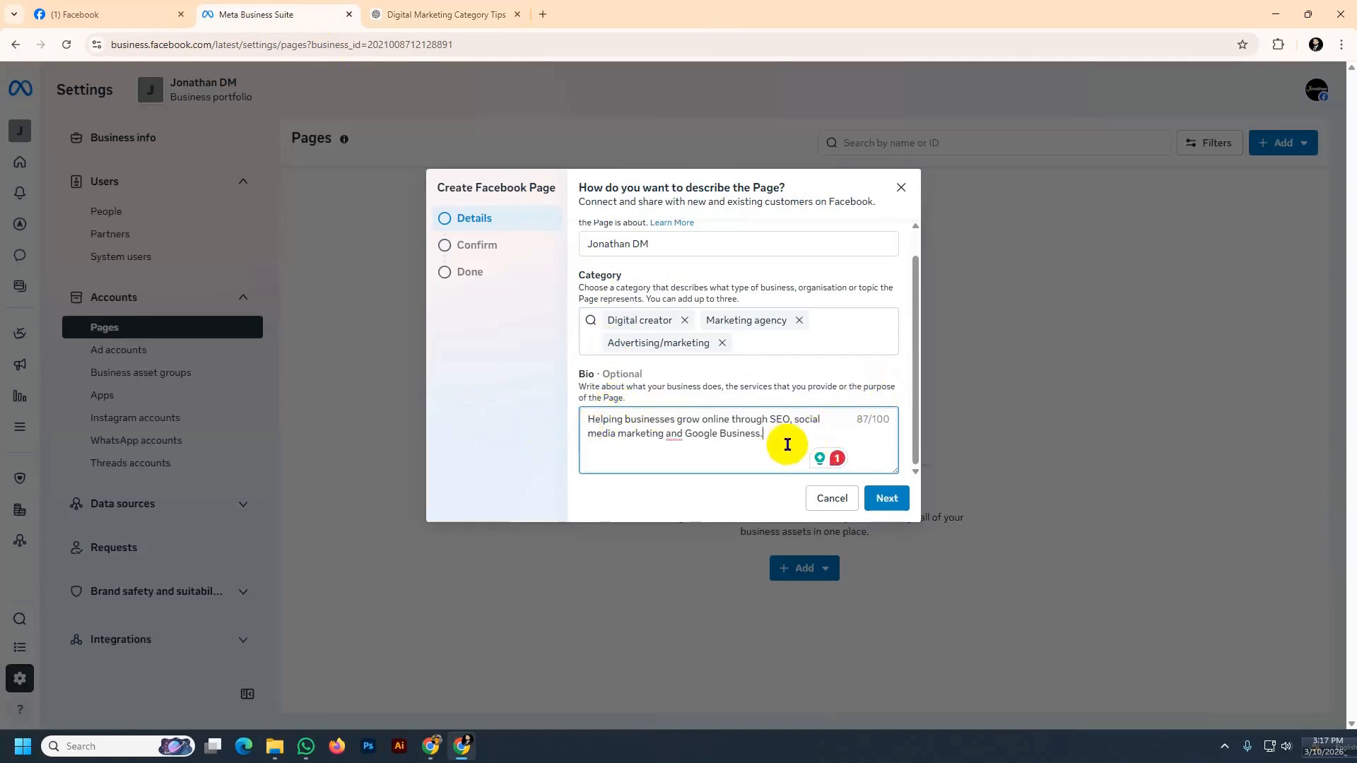
{"action": "mouse_move", "coordinate": [674, 446]}
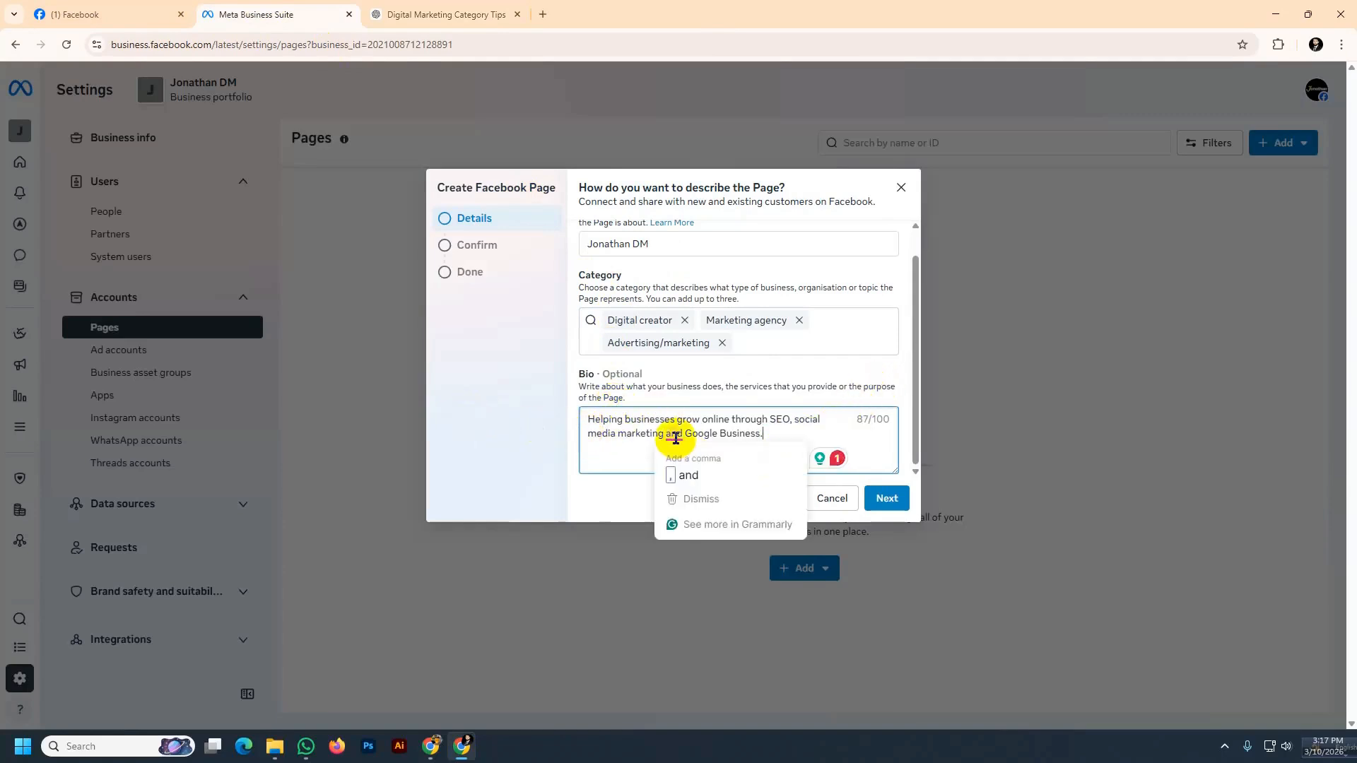
{"action": "left_click", "coordinate": [685, 472]}
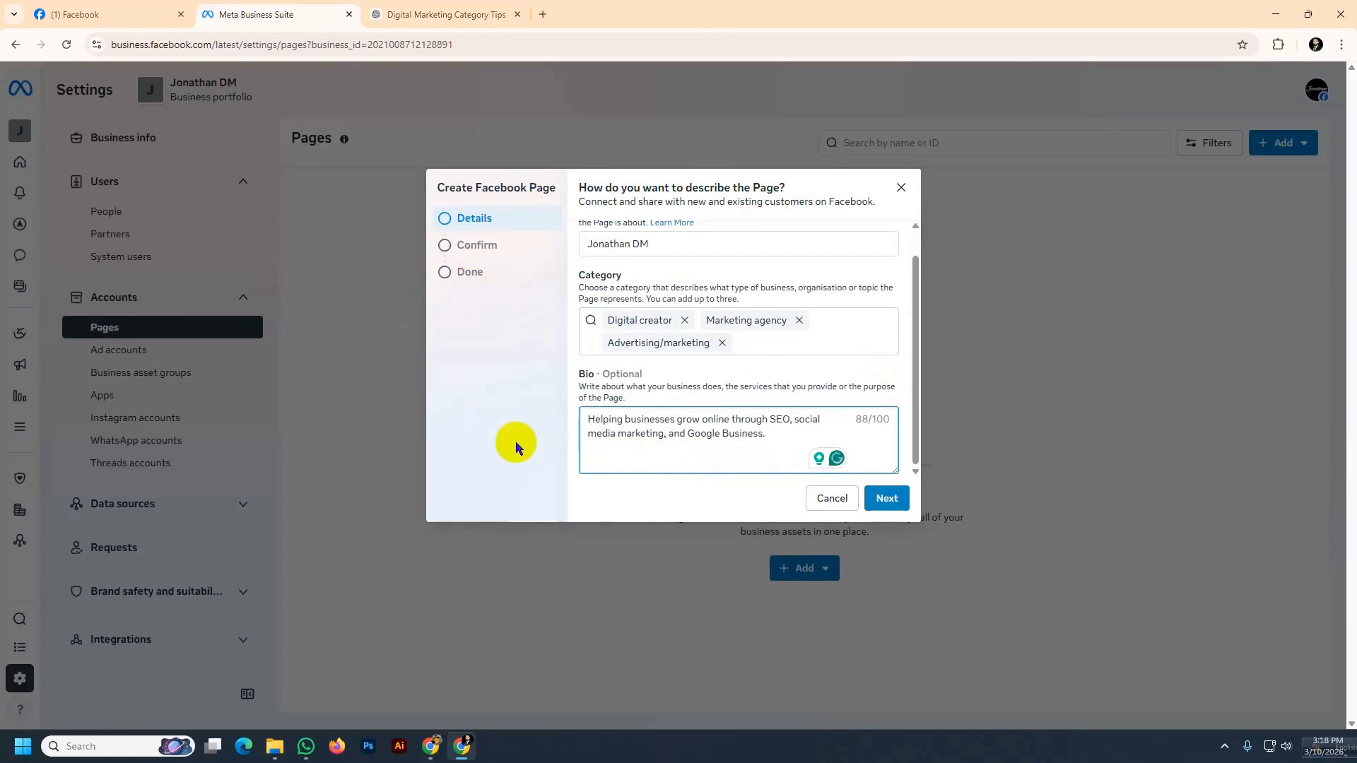
Try to create the Page named Jonathan DM, agreeing to the Meta Commercial Terms
{"action": "left_click", "coordinate": [885, 499]}
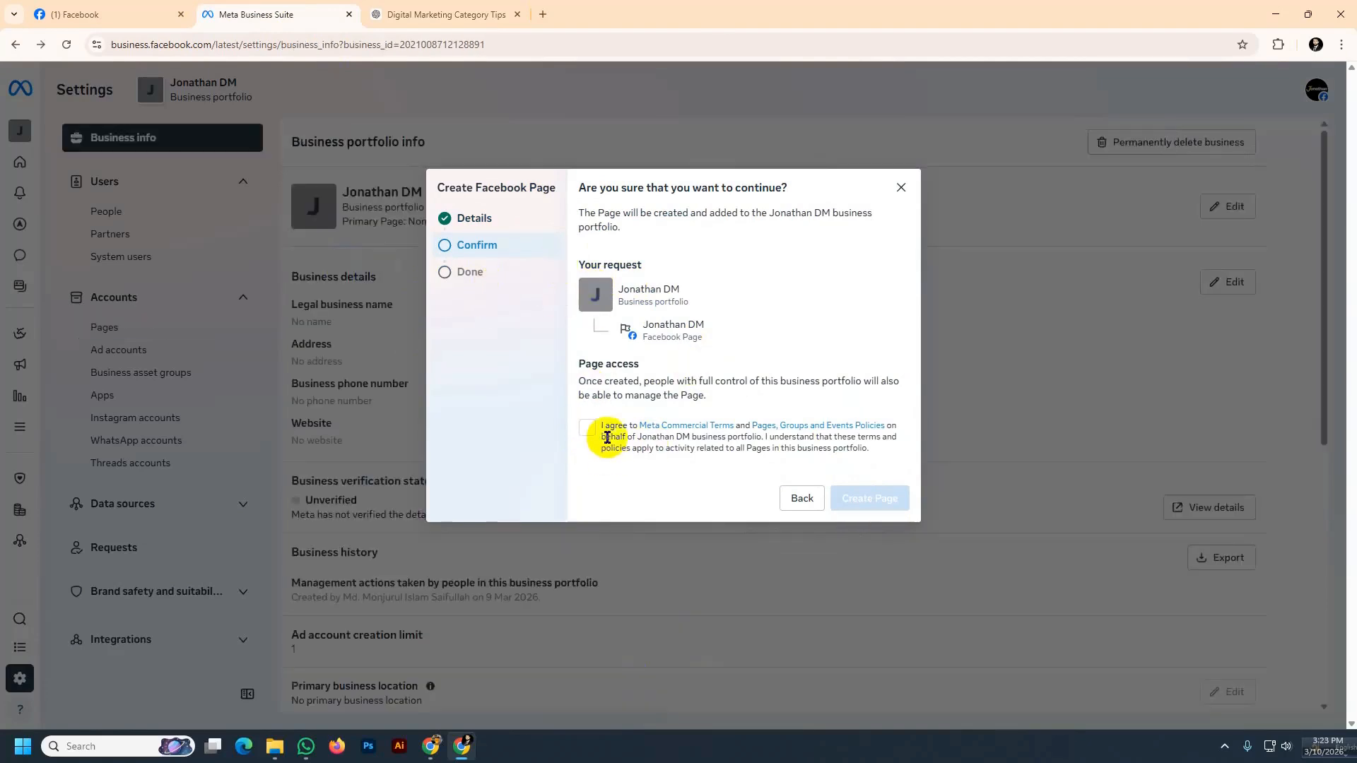
{"action": "left_click", "coordinate": [585, 429]}
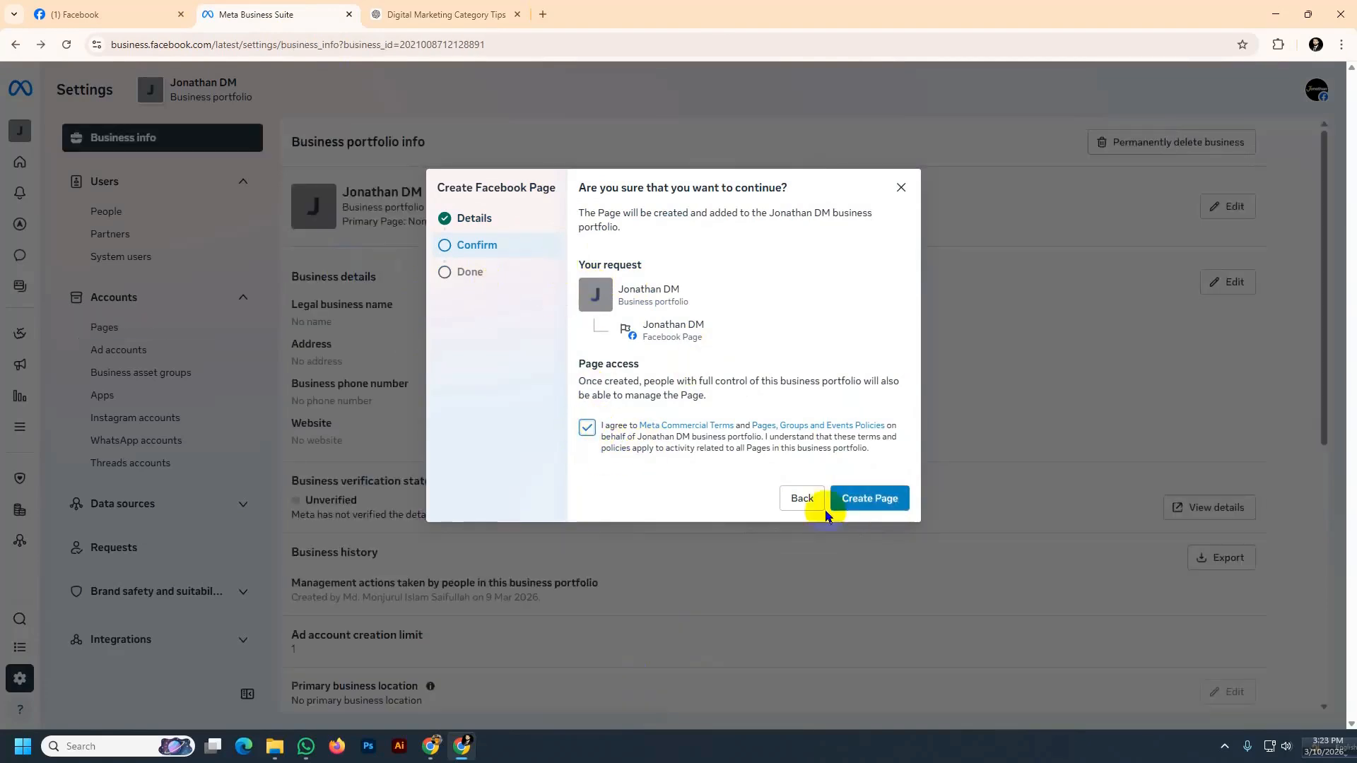
{"action": "left_click", "coordinate": [869, 499]}
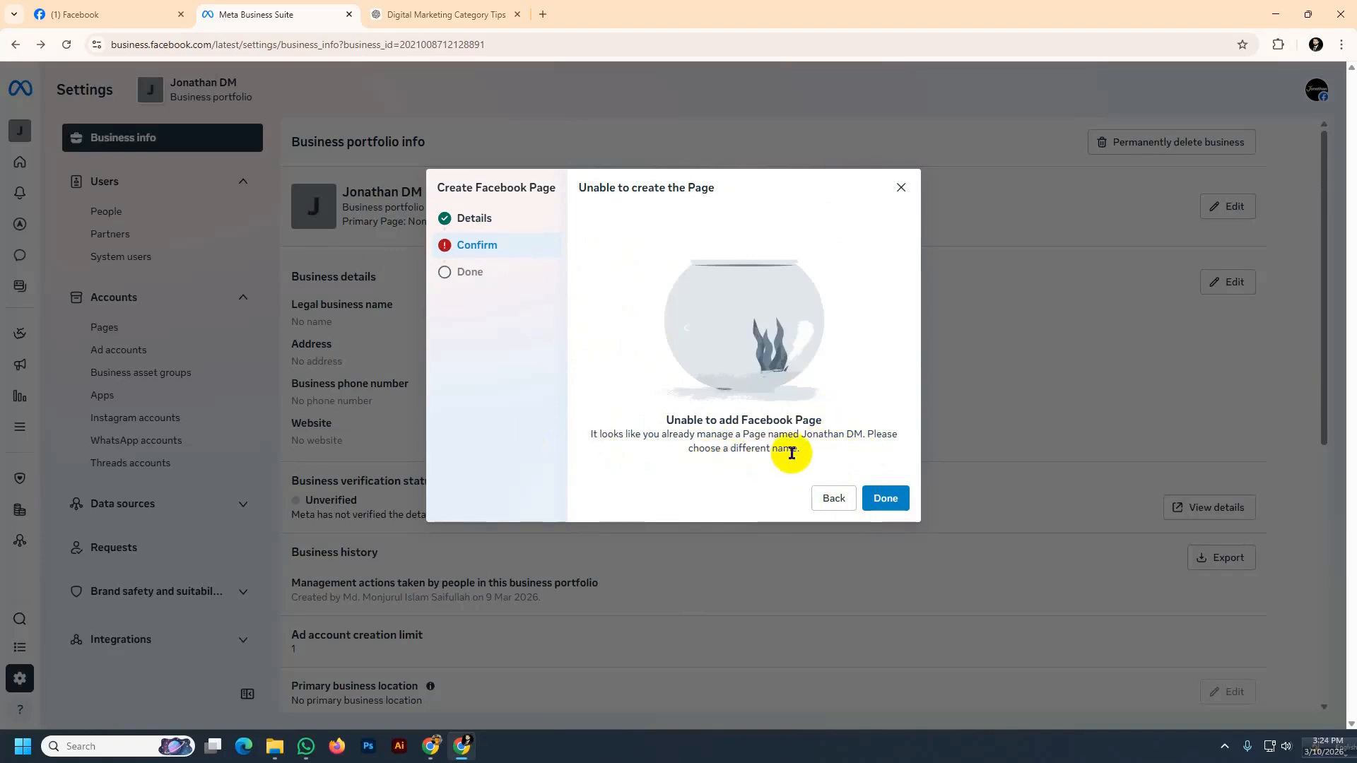
Return to the Page details and rename the Page to Jonathan DM, Freelancer
{"action": "left_click", "coordinate": [830, 499]}
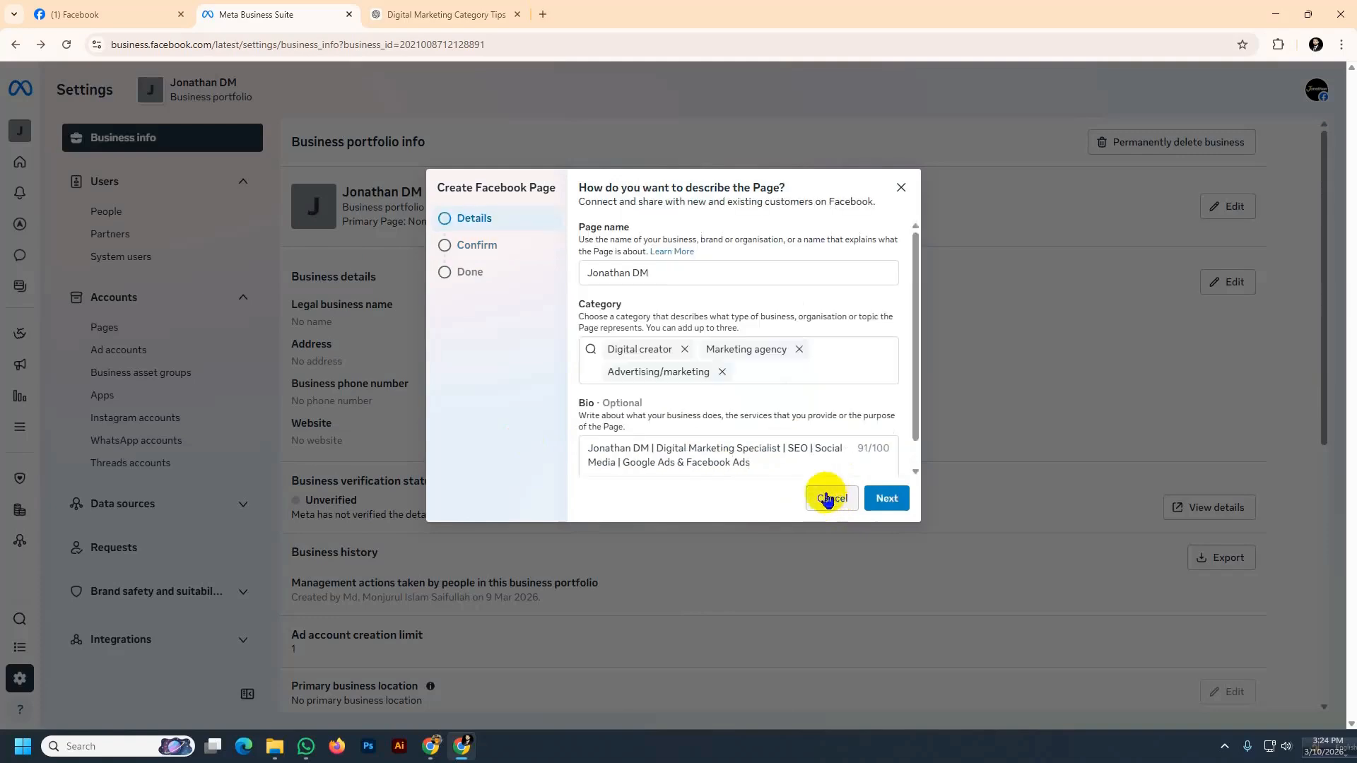
{"action": "left_click", "coordinate": [658, 273]}
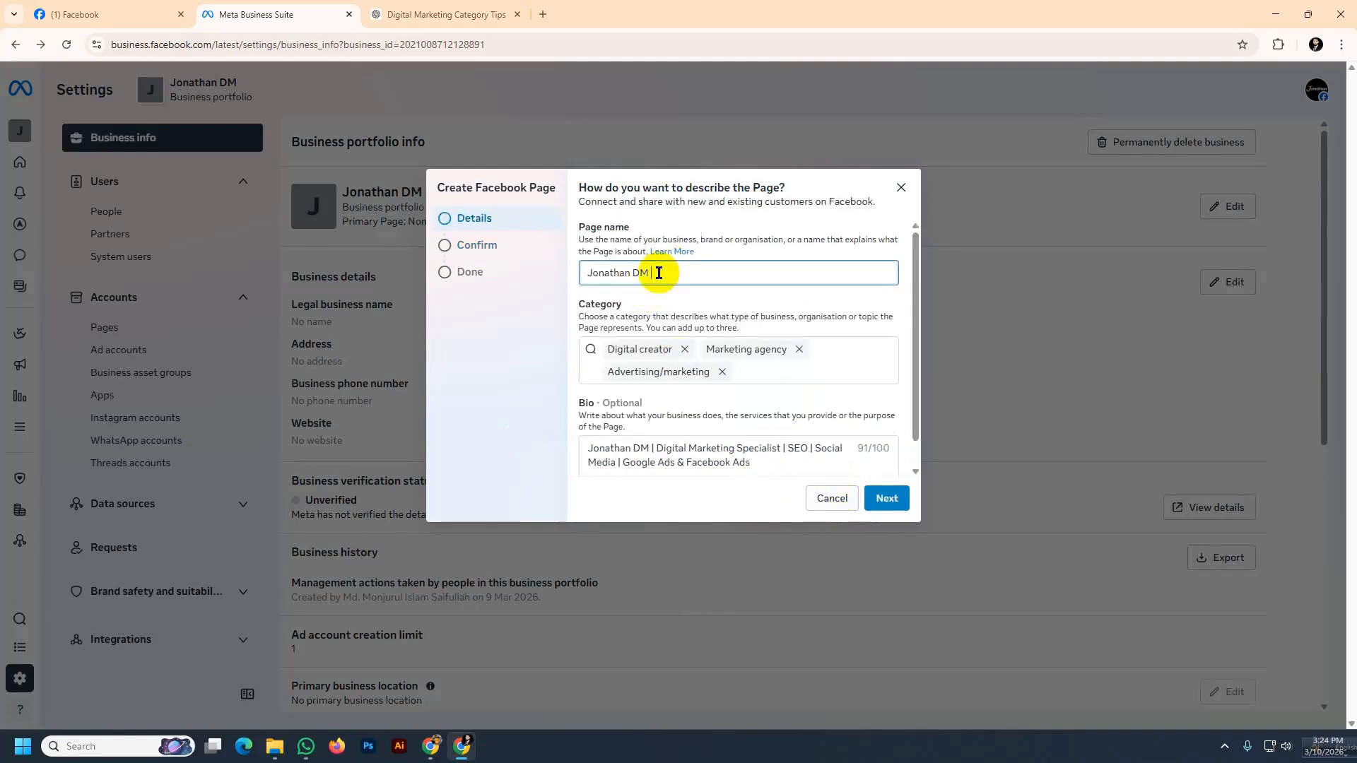
{"action": "key", "text": "ctrl+v"}
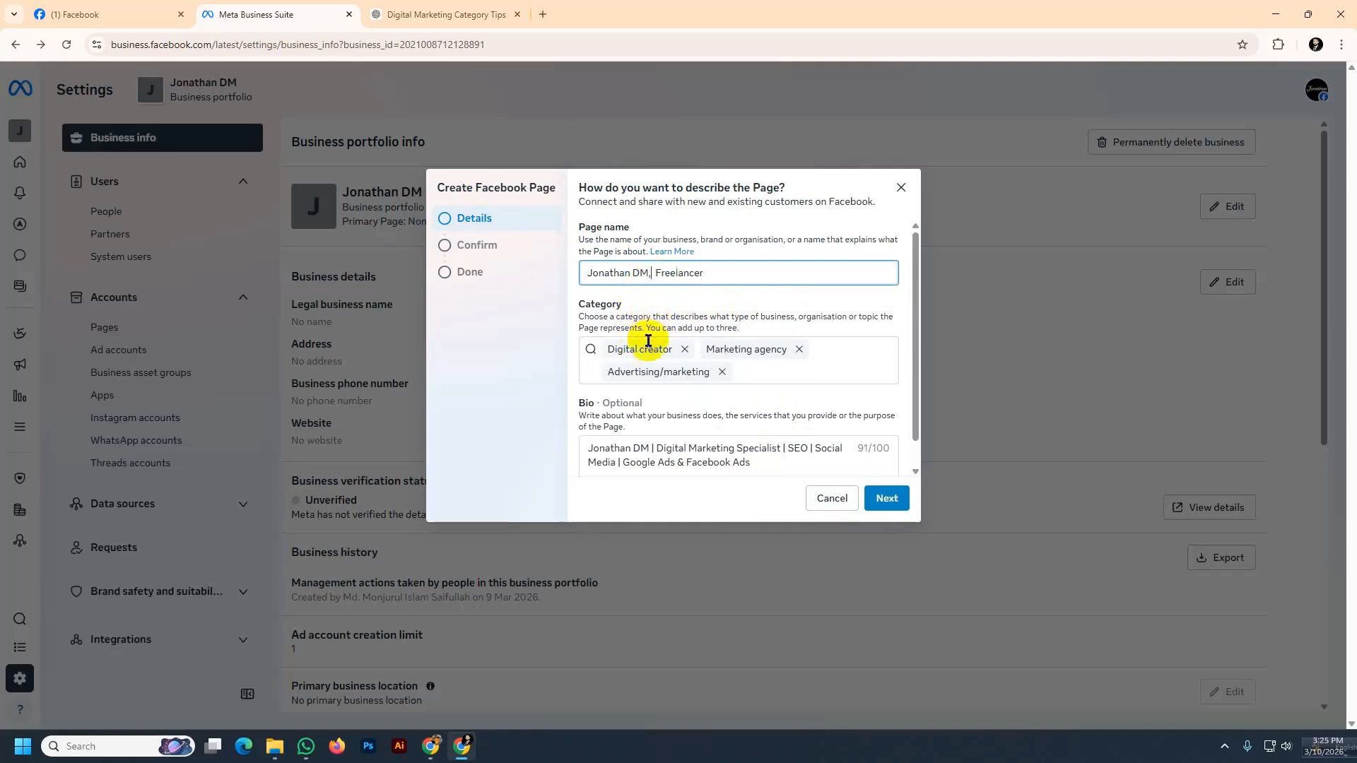
Agree to the Meta Commercial Terms and create the Page
{"action": "left_click", "coordinate": [886, 500]}
{"action": "left_click", "coordinate": [597, 427]}
{"action": "left_click", "coordinate": [876, 500]}
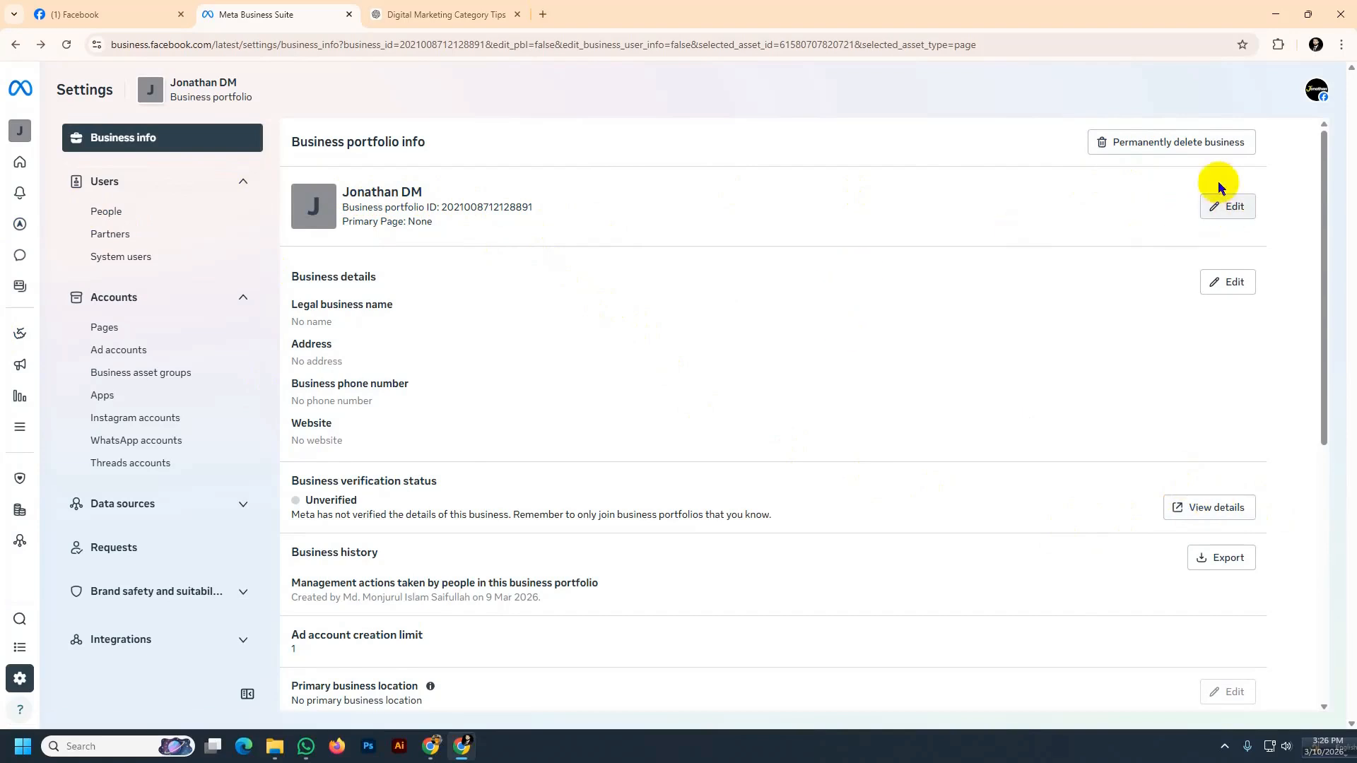
Open the new Page on Facebook from the portfolio's Pages list and look over it
{"action": "left_click", "coordinate": [123, 336]}
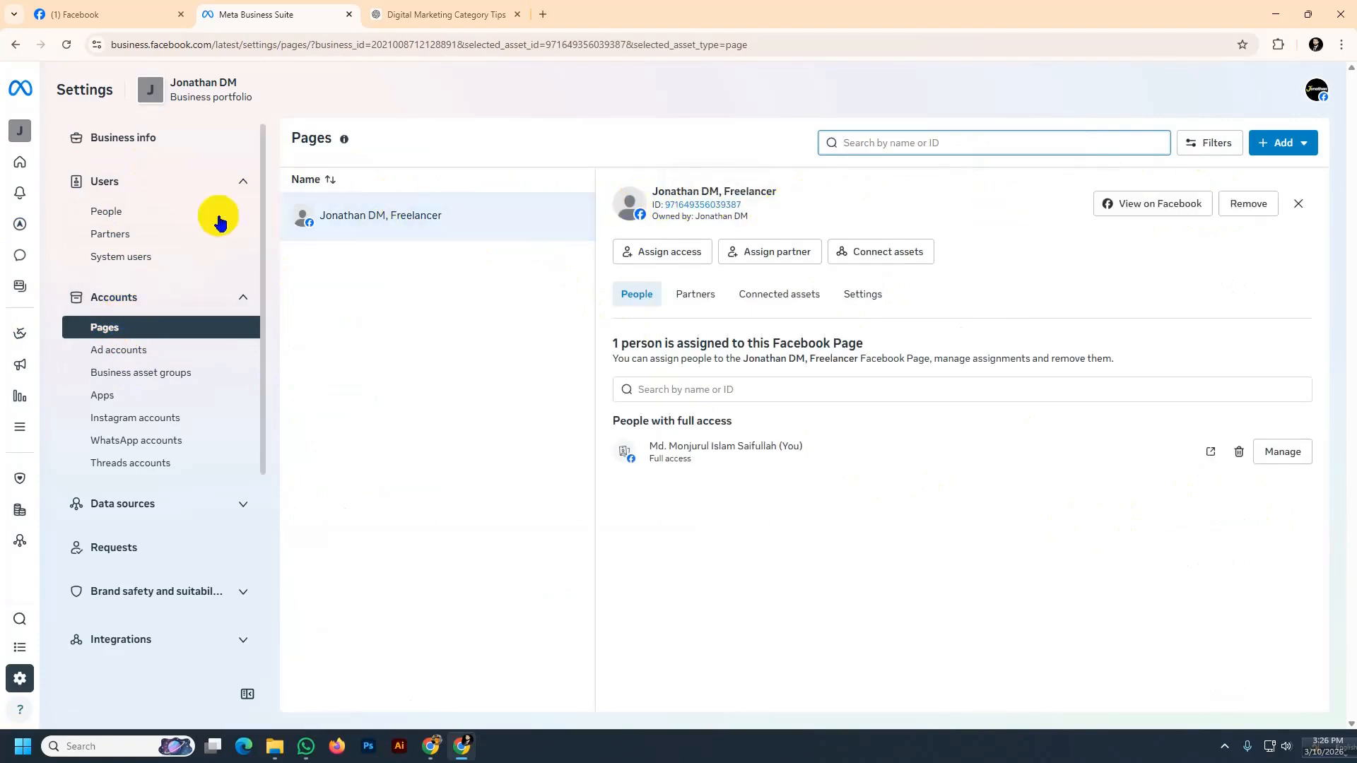
{"action": "left_click", "coordinate": [1146, 205]}
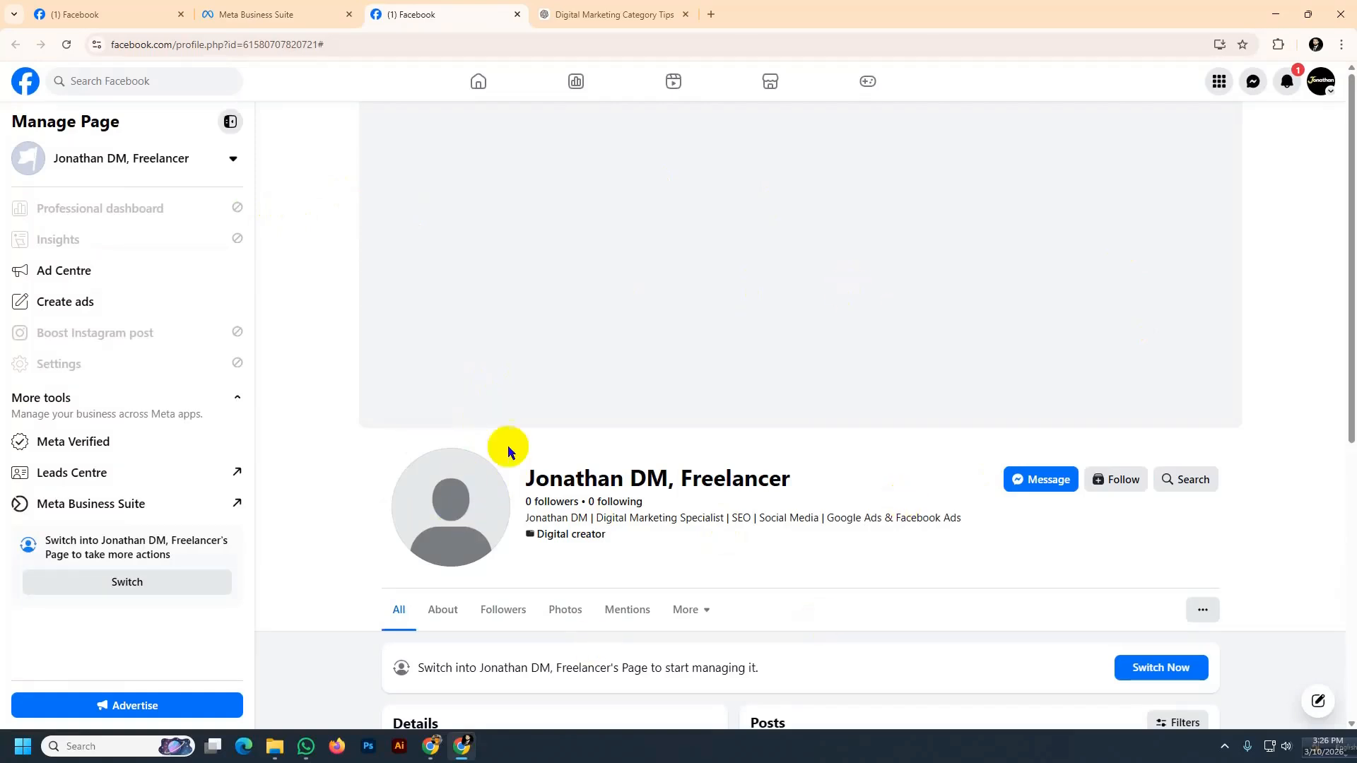
{"action": "scroll", "coordinate": [528, 432], "scroll_direction": "down", "scroll_amount": 4}
{"action": "scroll", "coordinate": [527, 433], "scroll_direction": "up", "scroll_amount": 4}
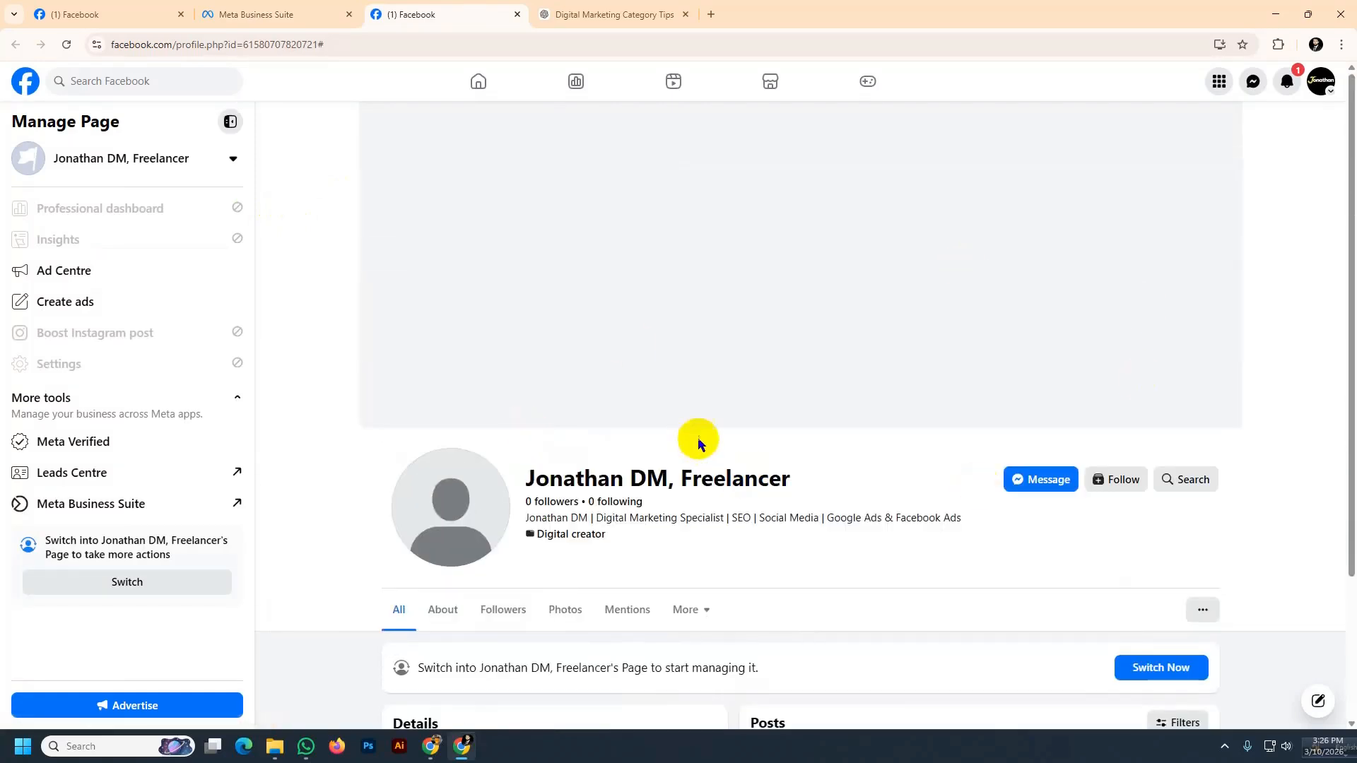
{"action": "left_click", "coordinate": [347, 44]}
{"action": "left_click", "coordinate": [347, 44]}
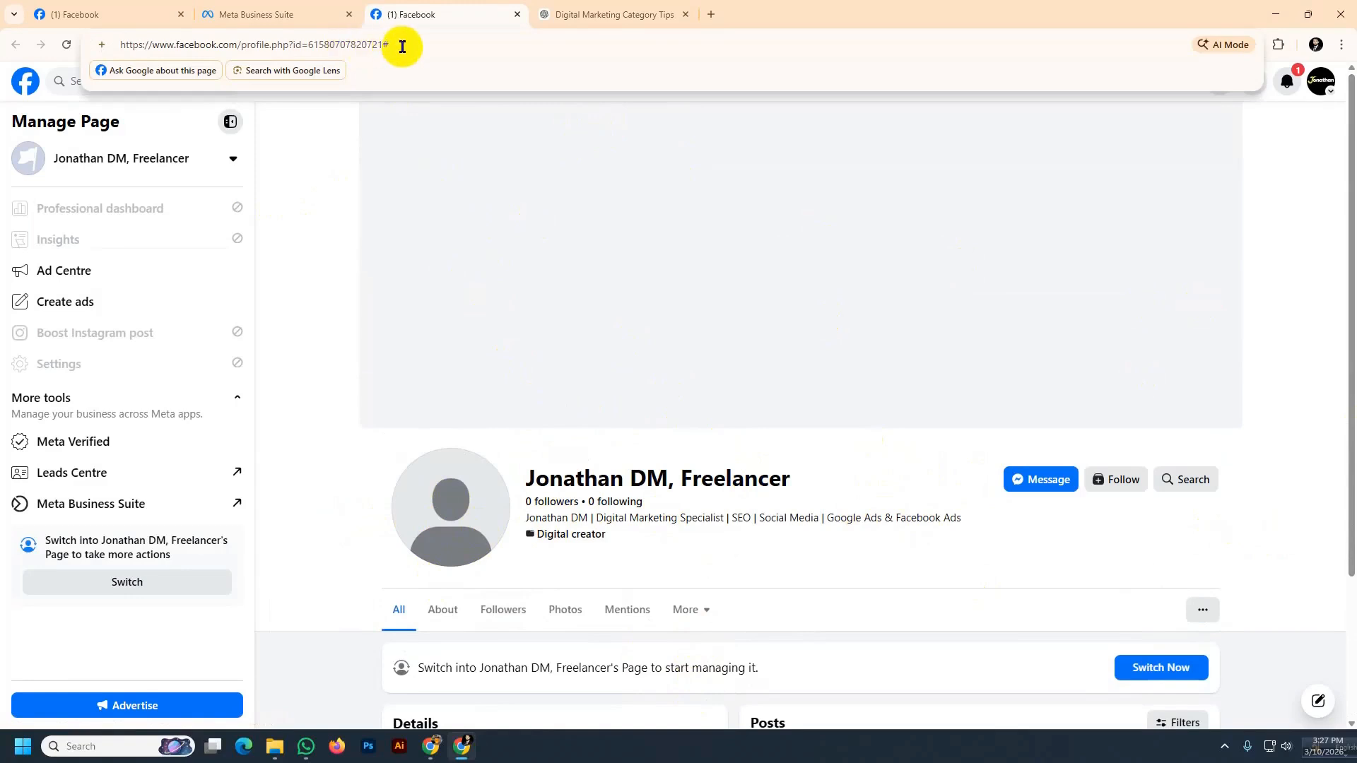
{"action": "key", "text": "BackSpace"}
{"action": "left_click_drag", "start_coordinate": [386, 42], "coordinate": [112, 37]}
{"action": "key", "text": "ctrl+c"}
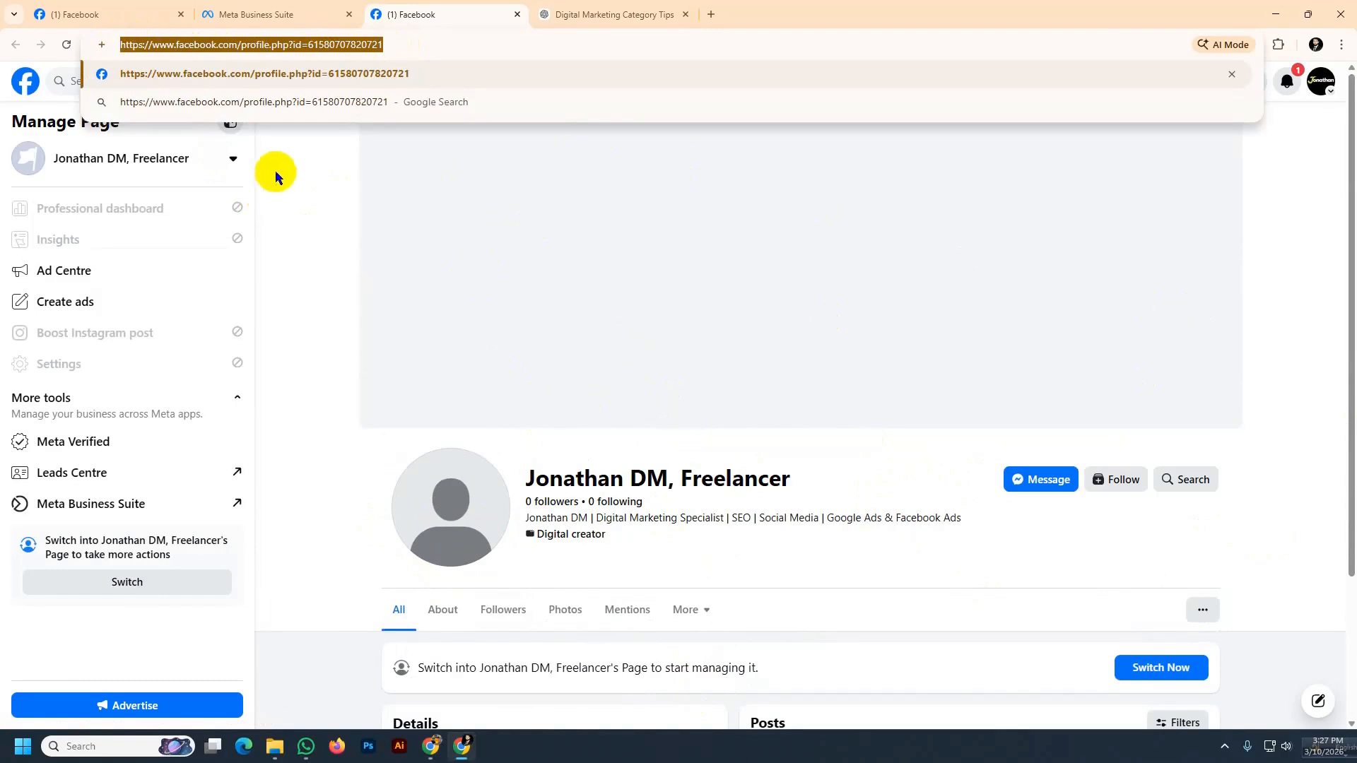
Set the portfolio's Primary Page to Jonathan DM, Freelancer using the copied Page URL and save
{"action": "left_click", "coordinate": [272, 15]}
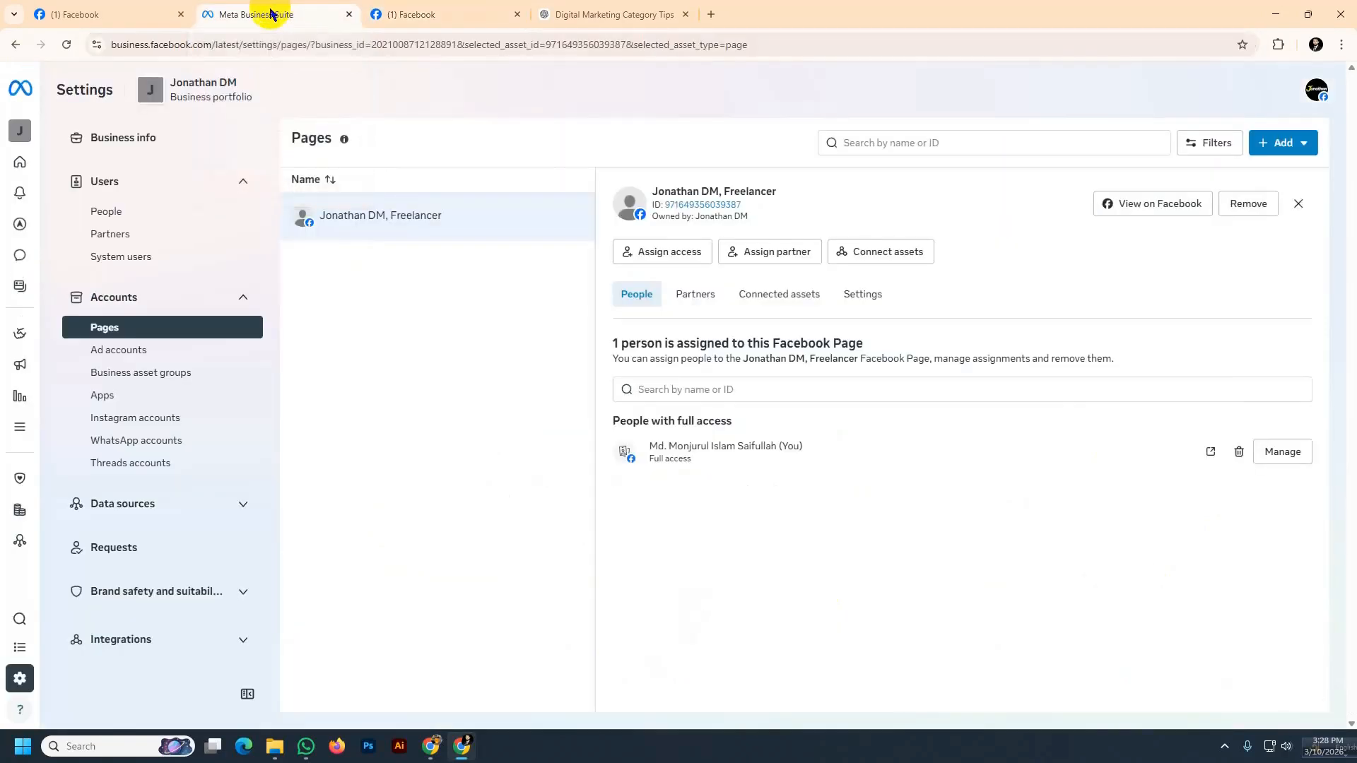
{"action": "left_click", "coordinate": [132, 144]}
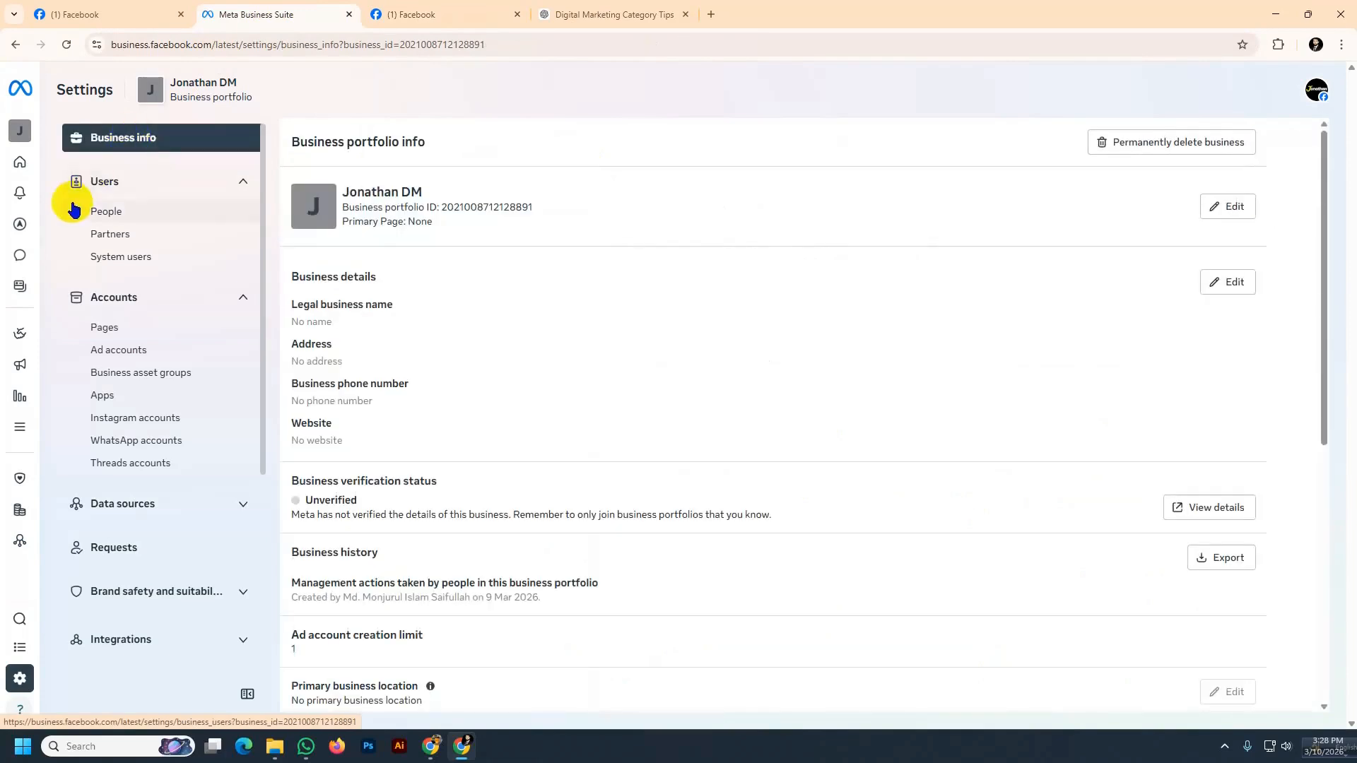
{"action": "left_click", "coordinate": [1228, 207]}
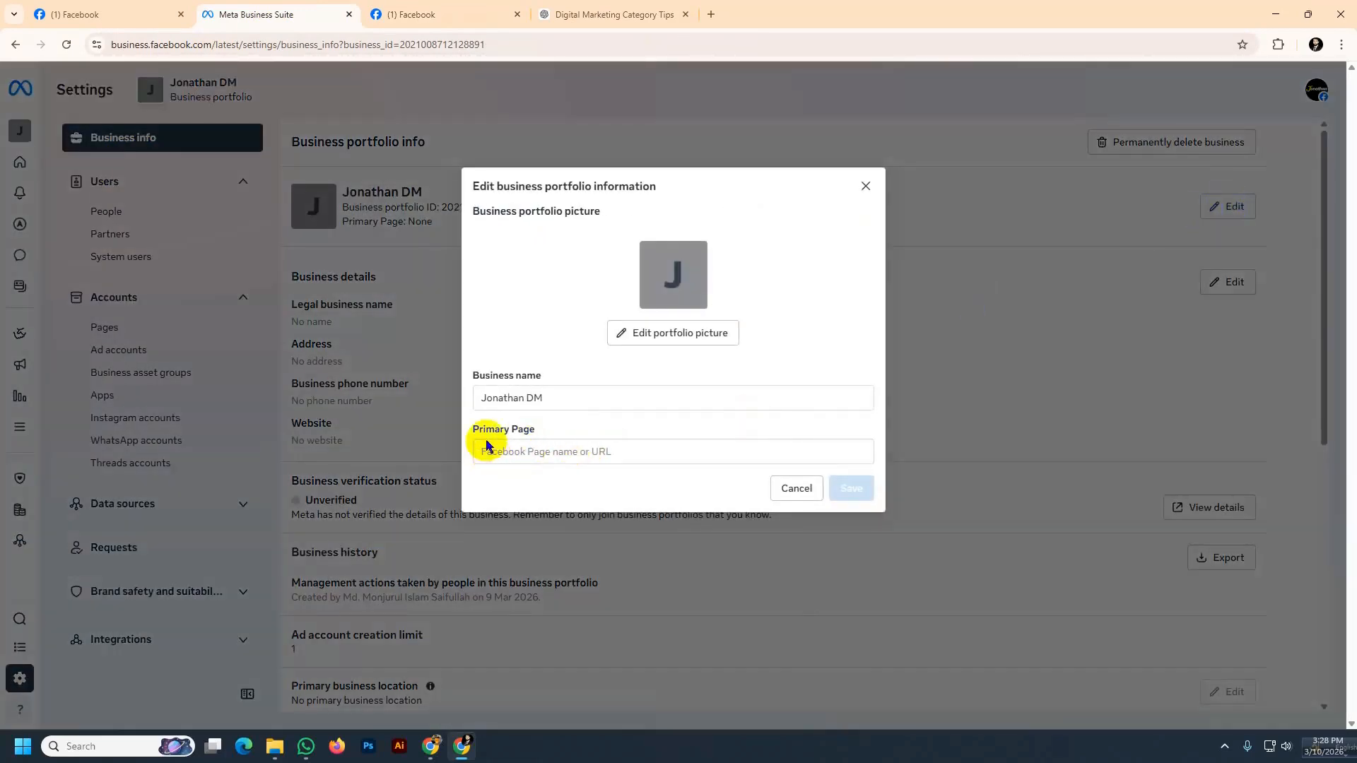
{"action": "left_click", "coordinate": [513, 452]}
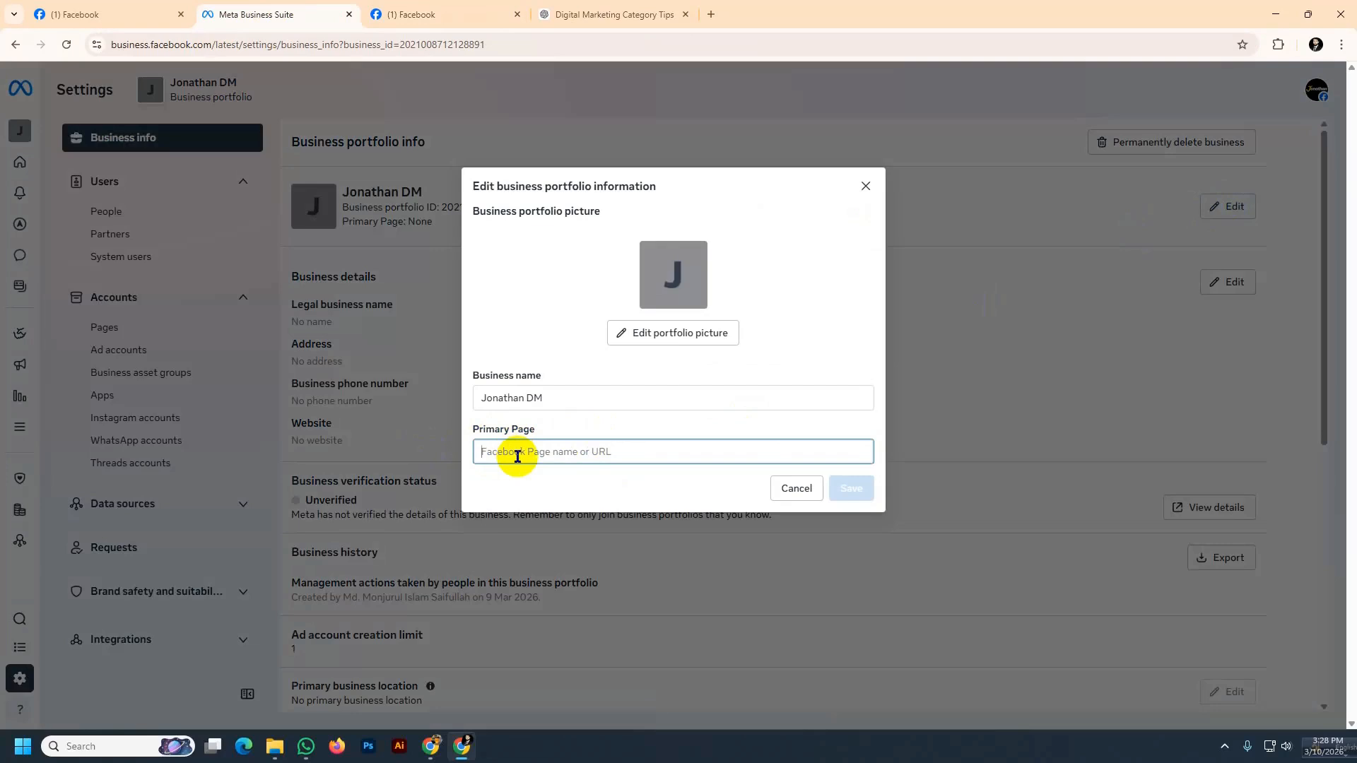
{"action": "key", "text": "ctrl+v"}
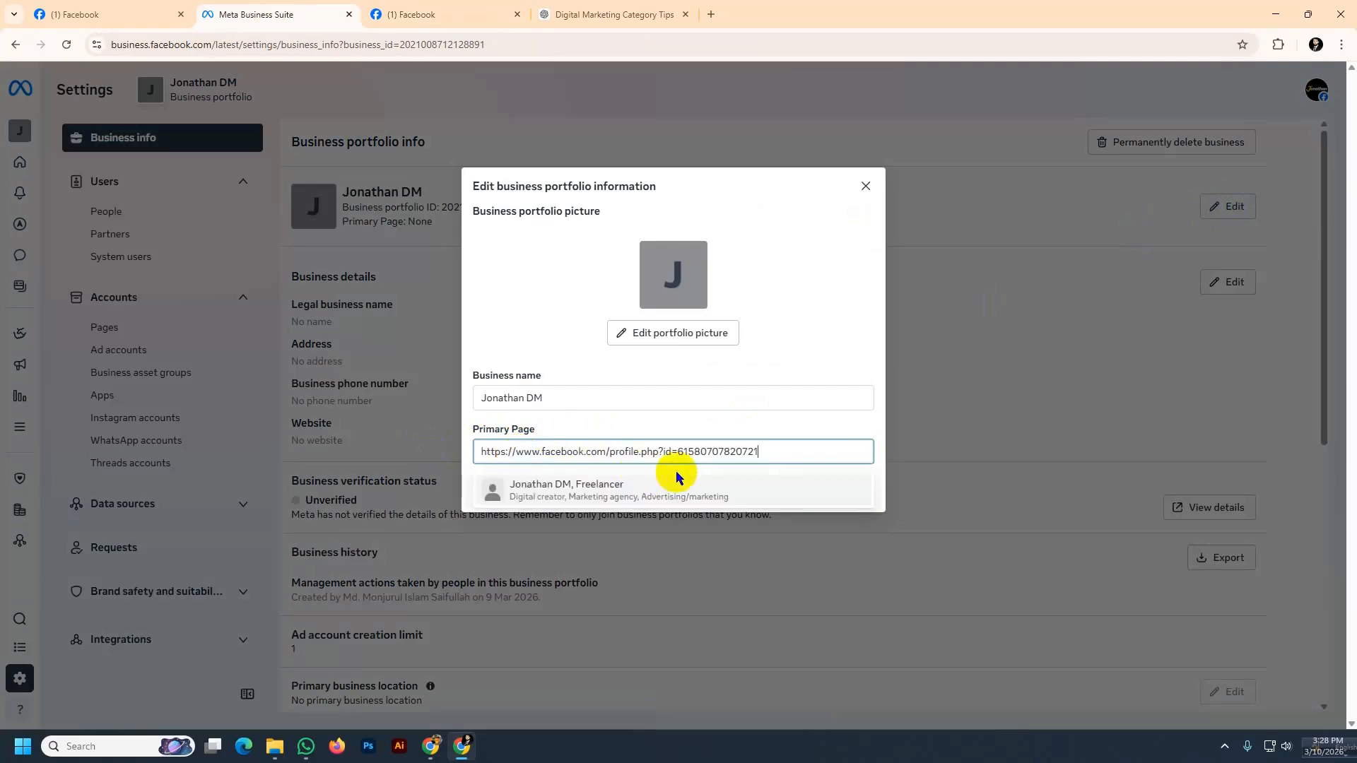
{"action": "left_click", "coordinate": [535, 493]}
{"action": "left_click", "coordinate": [851, 509]}
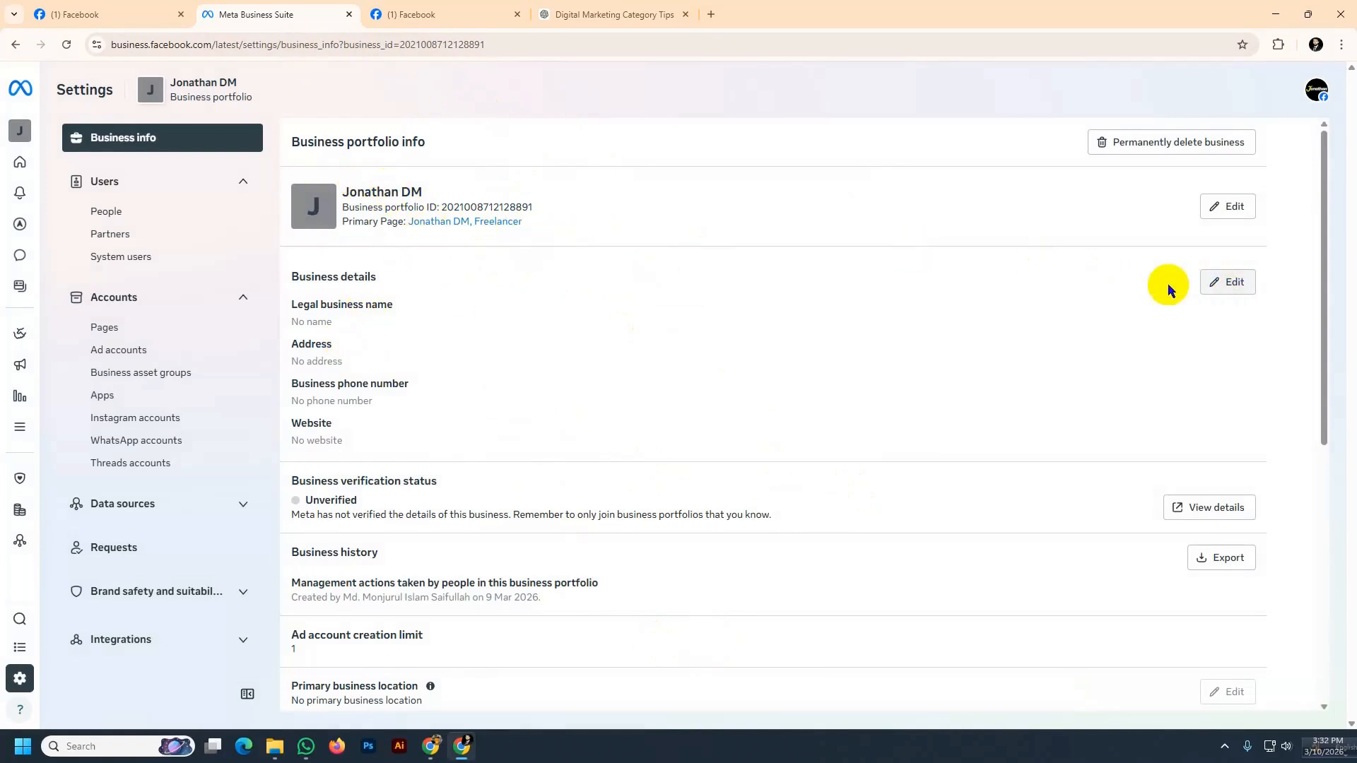
Edit the business details and enter Jonathan DM, Freelancer as the legal name of business
{"action": "left_click", "coordinate": [1226, 286]}
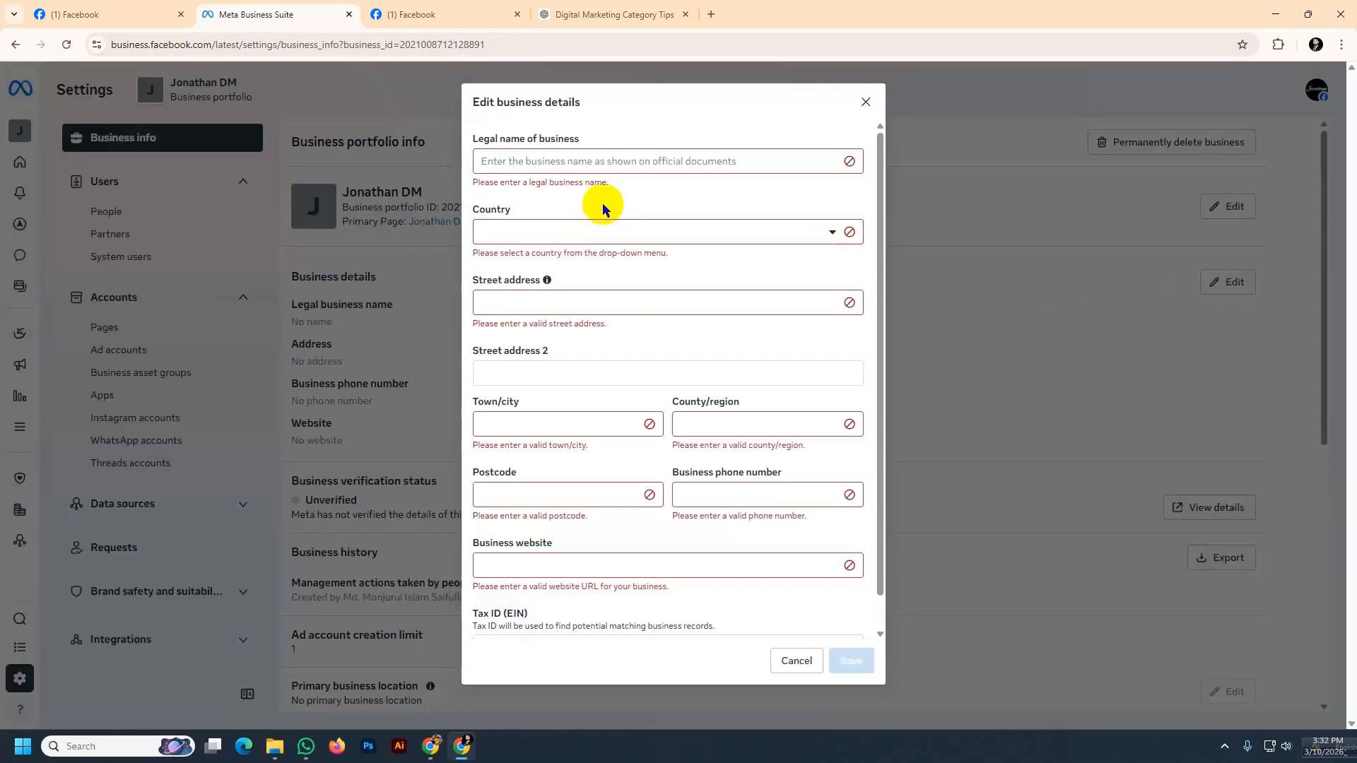
{"action": "left_click", "coordinate": [502, 161]}
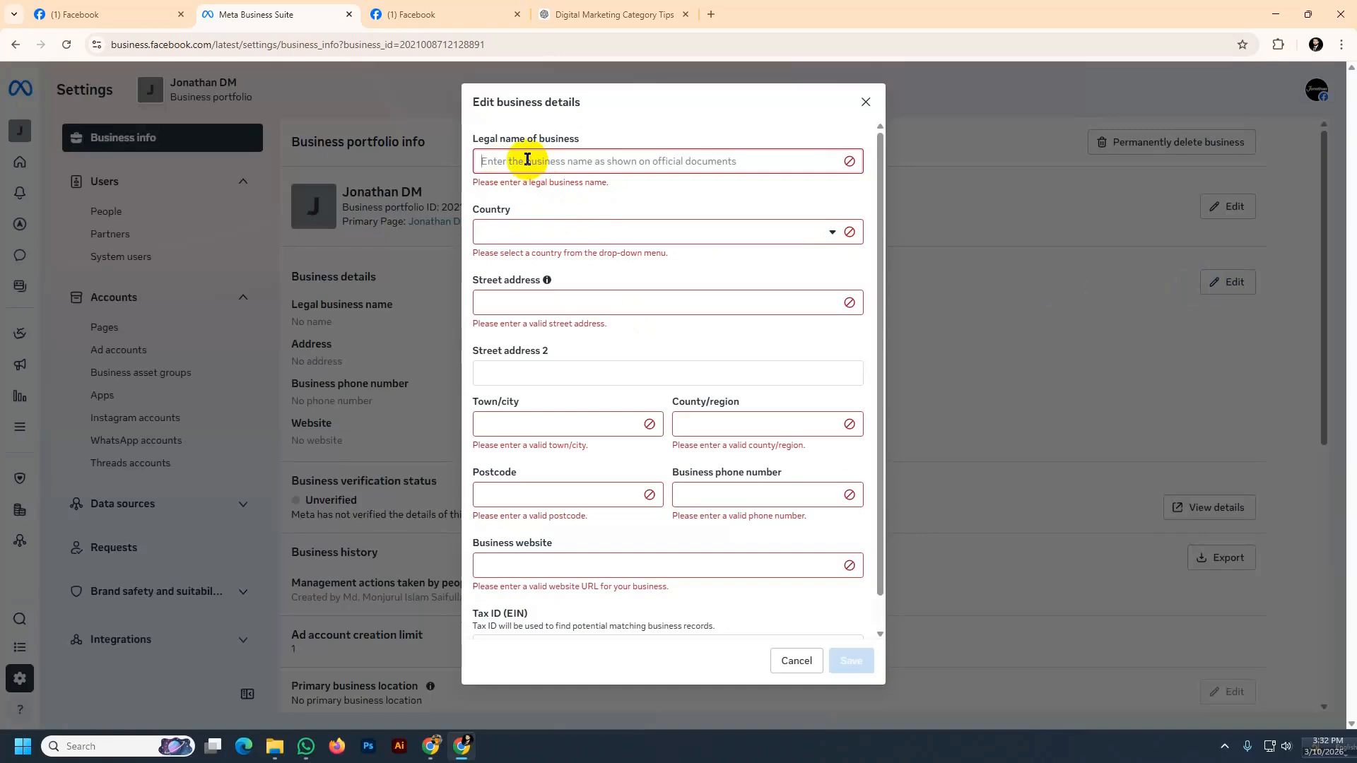
{"action": "type", "text": "Jonathan DM,"}
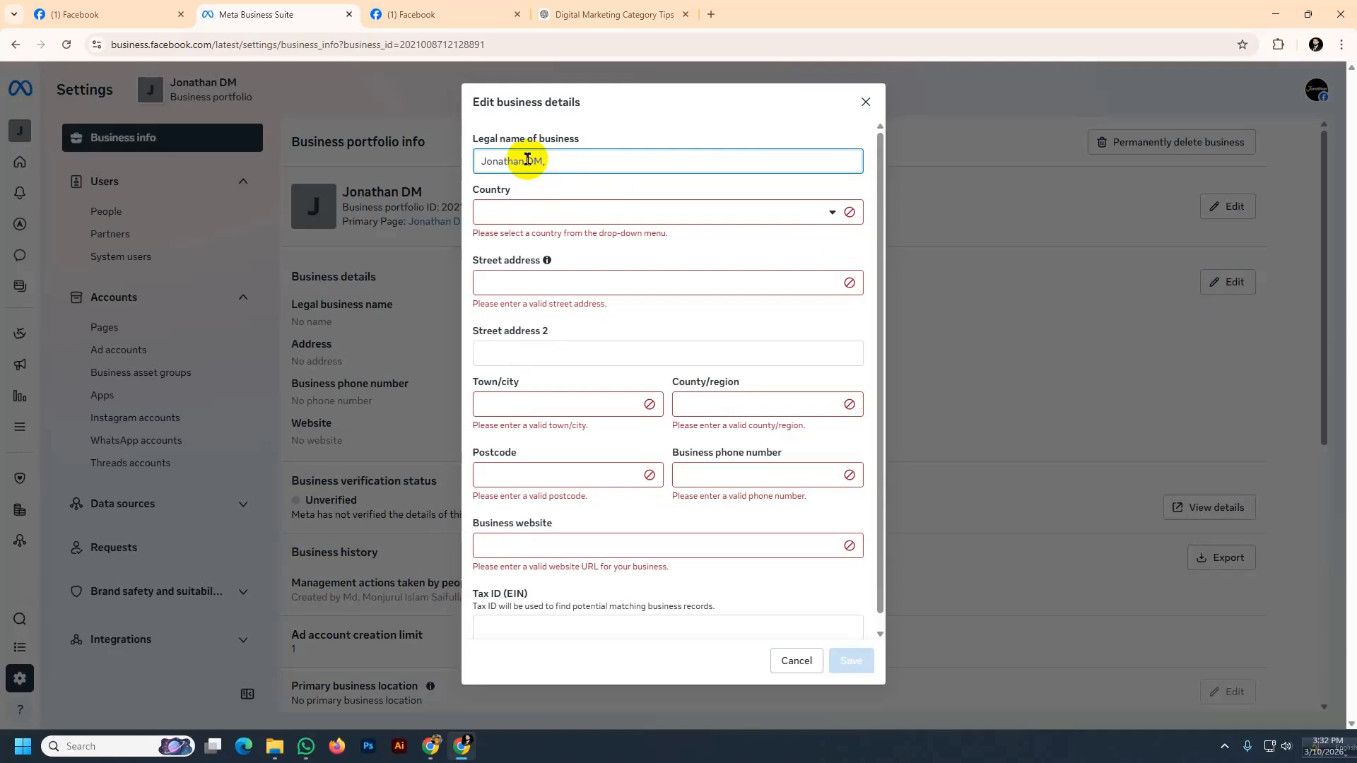
{"action": "key", "text": "super+v"}
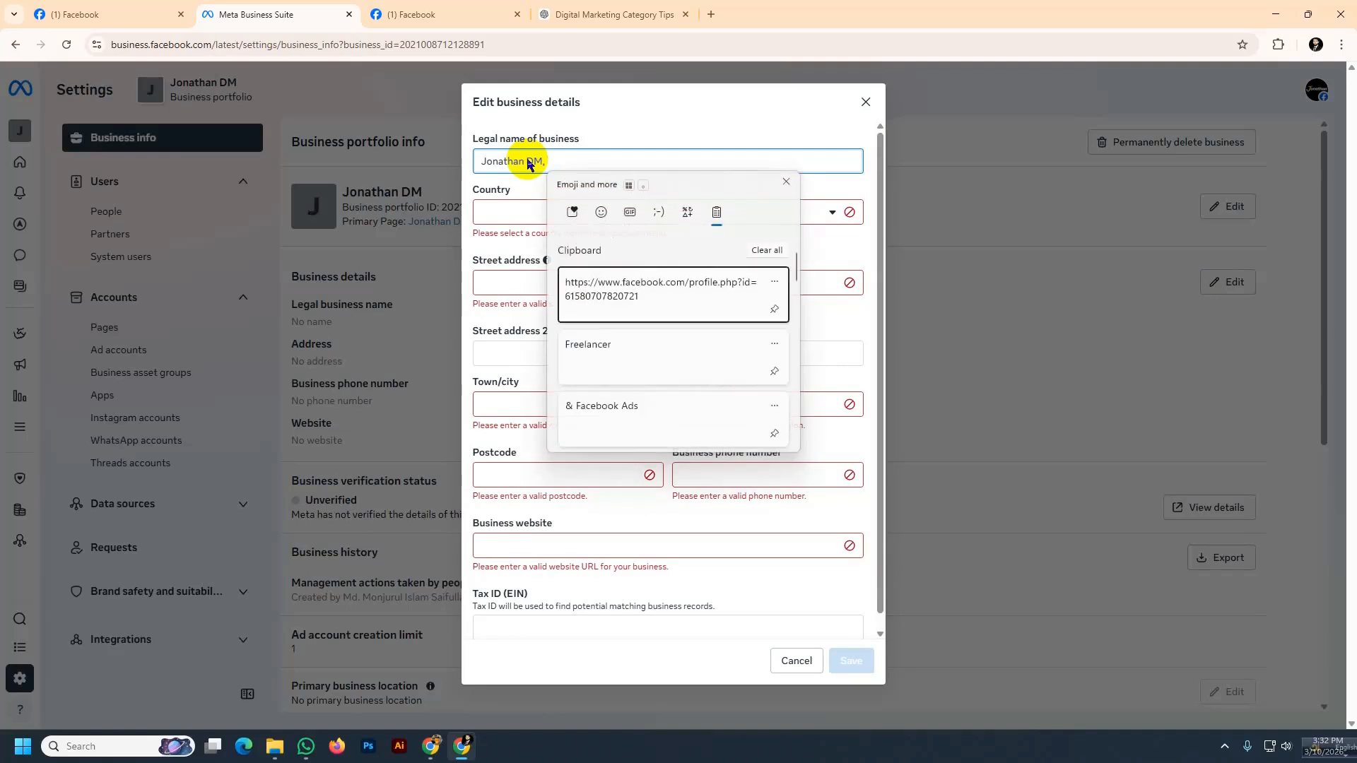
{"action": "left_click", "coordinate": [573, 346]}
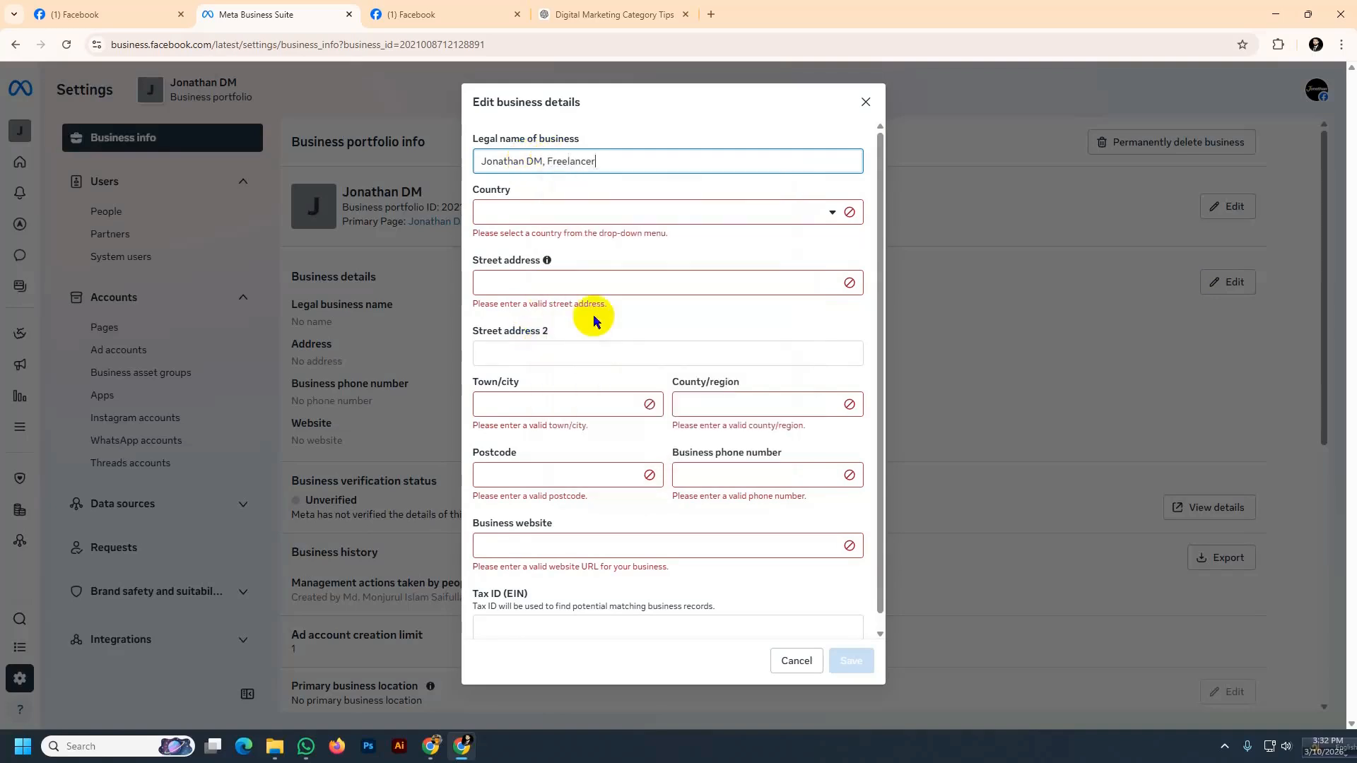
Set the business country to Bangladesh
{"action": "left_click", "coordinate": [500, 214]}
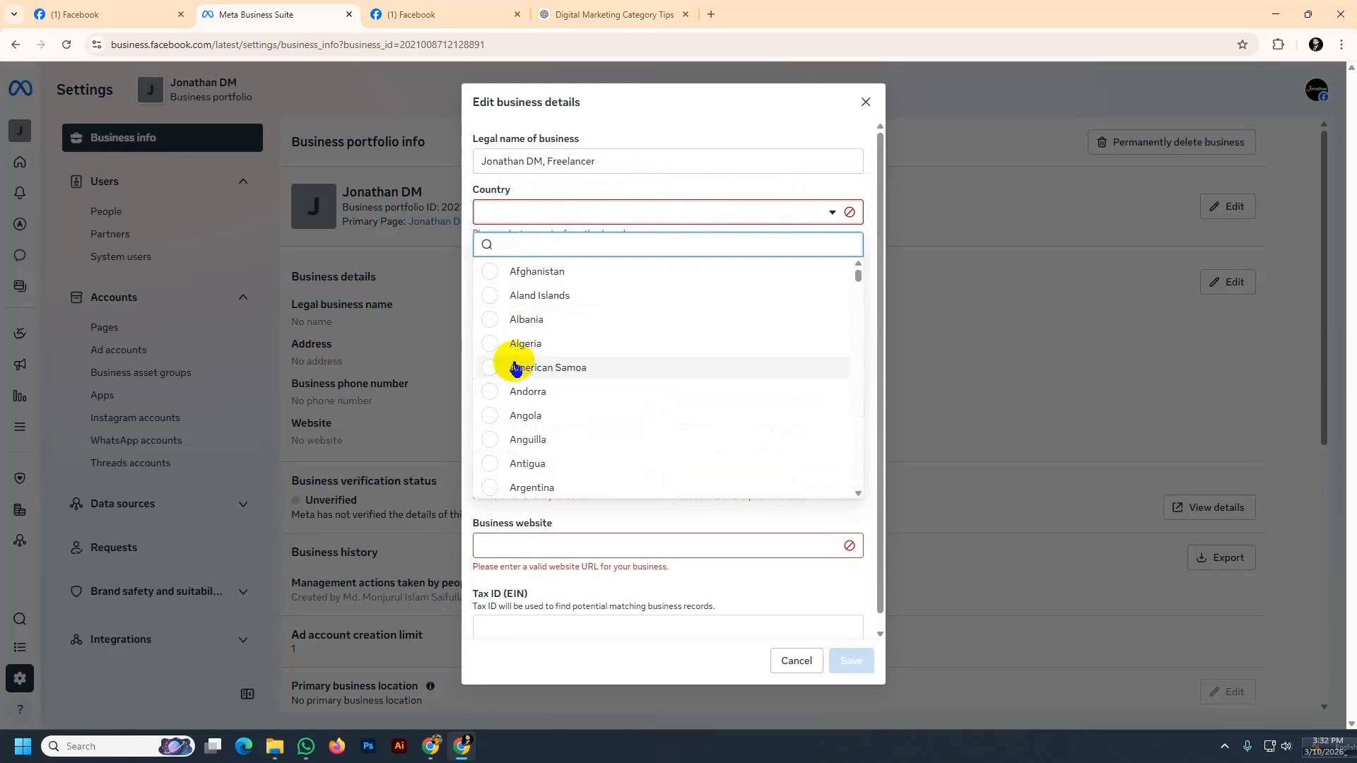
{"action": "scroll", "coordinate": [516, 369], "scroll_direction": "down", "scroll_amount": 2}
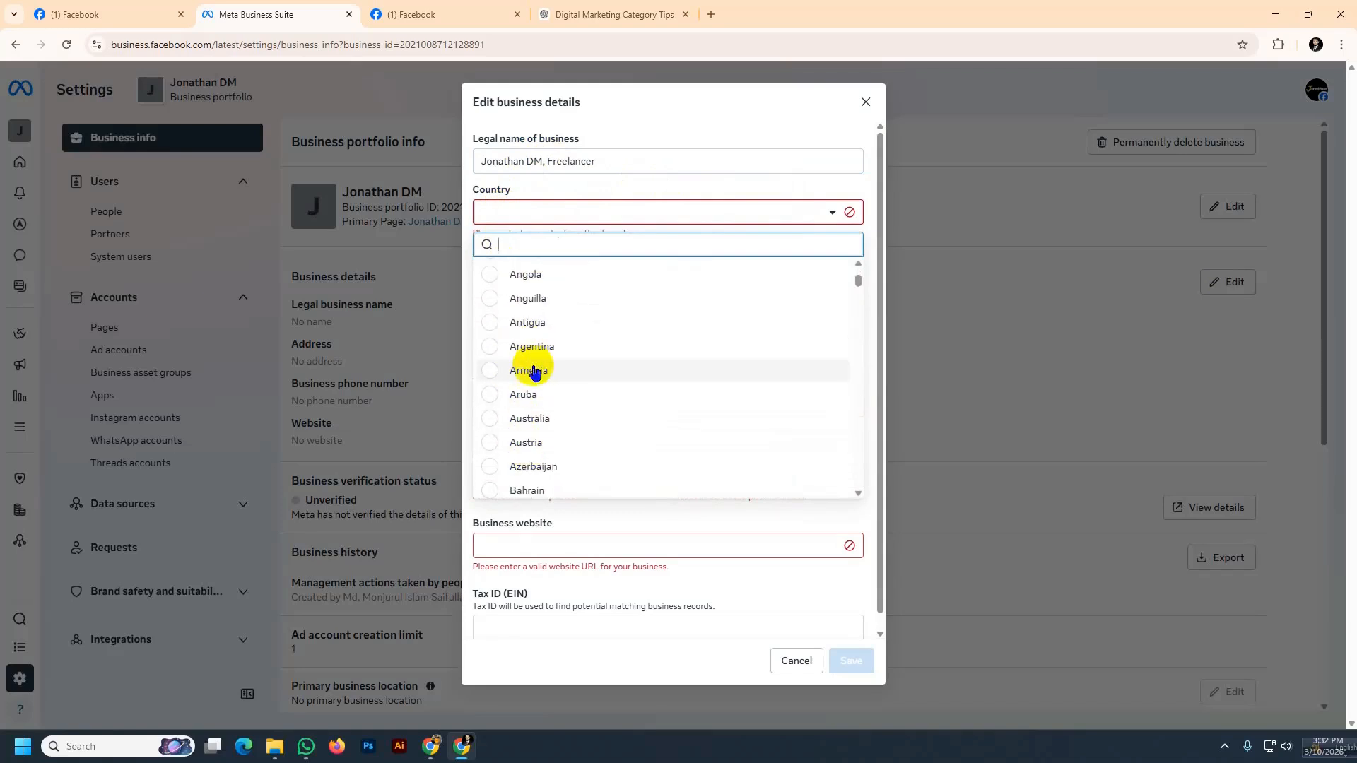
{"action": "scroll", "coordinate": [536, 376], "scroll_direction": "down", "scroll_amount": 2}
{"action": "left_click", "coordinate": [535, 375]}
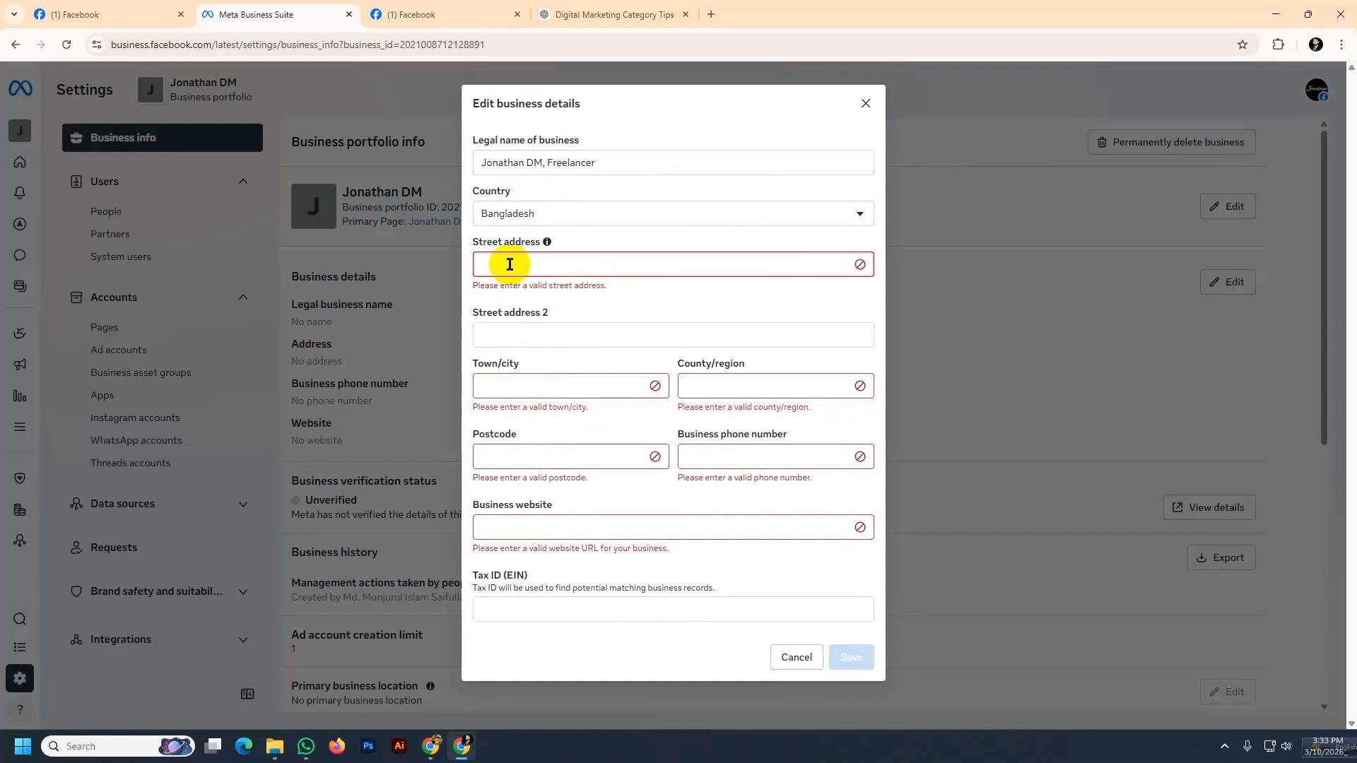
Enter the business's street address in both the Street address and Street address 2 fields
{"action": "left_click", "coordinate": [511, 322]}
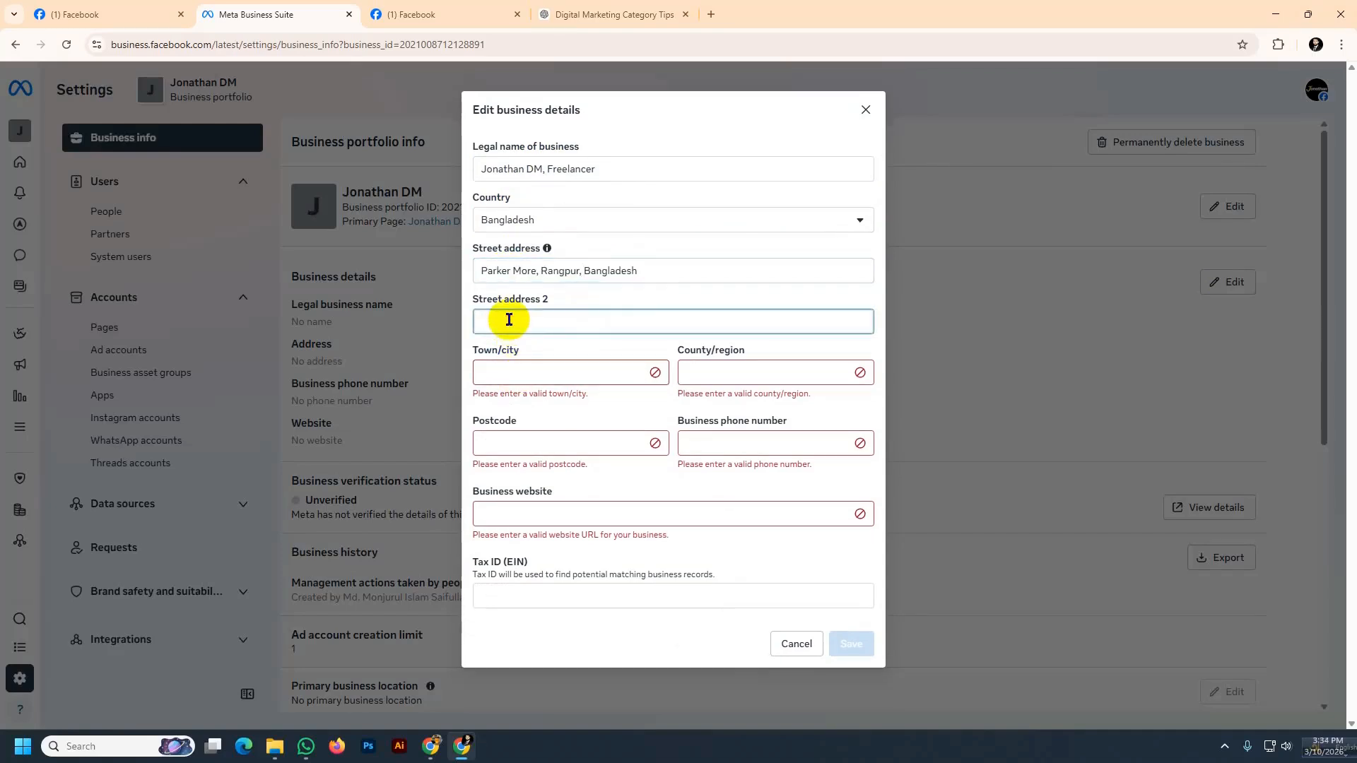
{"action": "left_click_drag", "start_coordinate": [641, 269], "coordinate": [464, 283]}
{"action": "key", "text": "ctrl+c"}
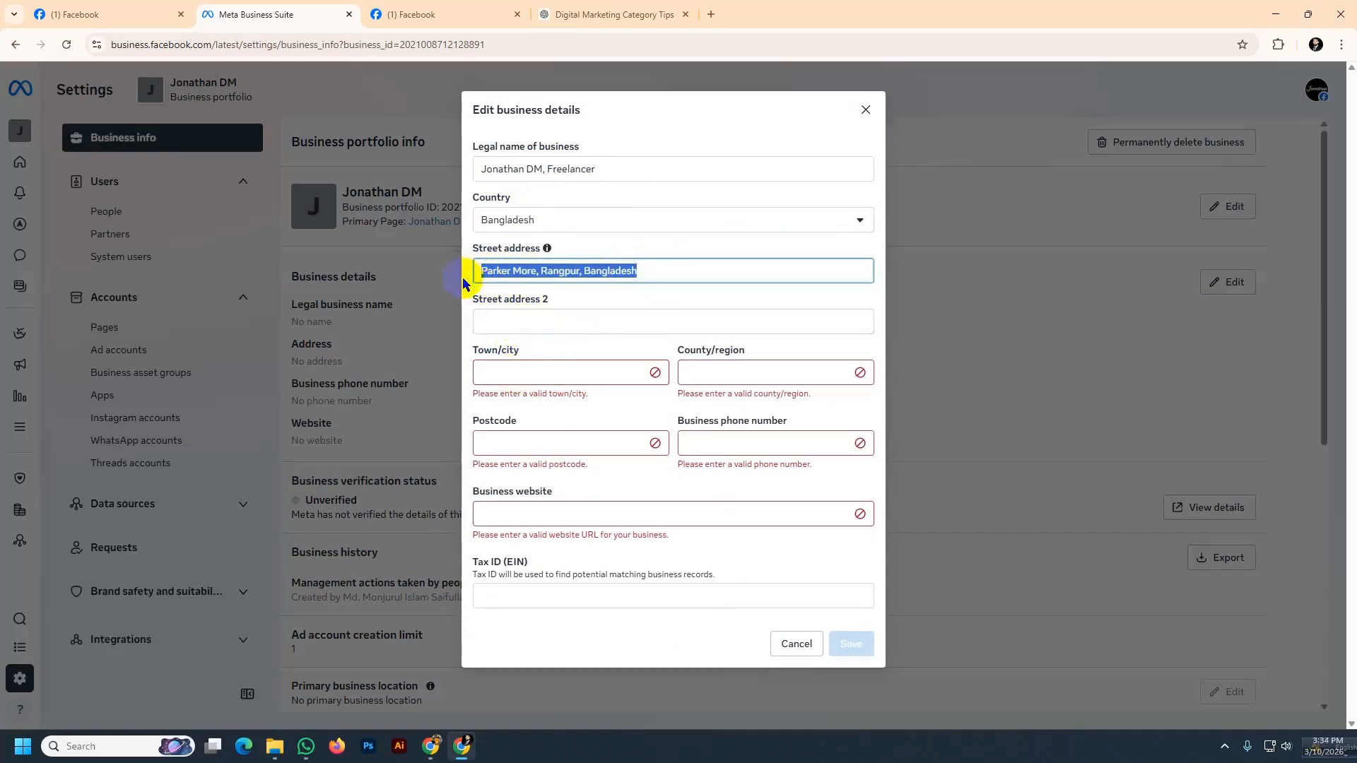
{"action": "left_click", "coordinate": [509, 319]}
{"action": "key", "text": "ctrl+v"}
Set the town/city to Rangpur and the county/region to Bangladesh
{"action": "left_click", "coordinate": [529, 374]}
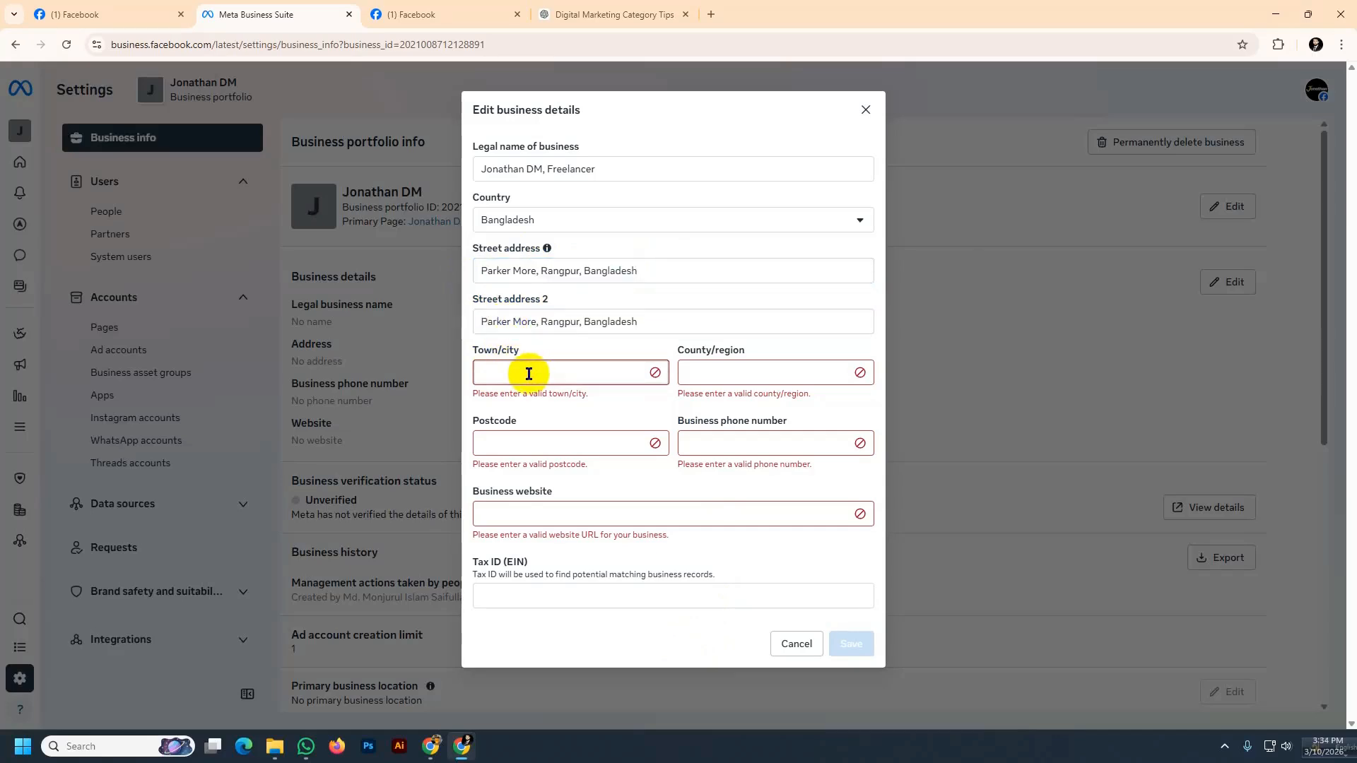
{"action": "type", "text": "Rangpur"}
{"action": "left_click", "coordinate": [704, 376]}
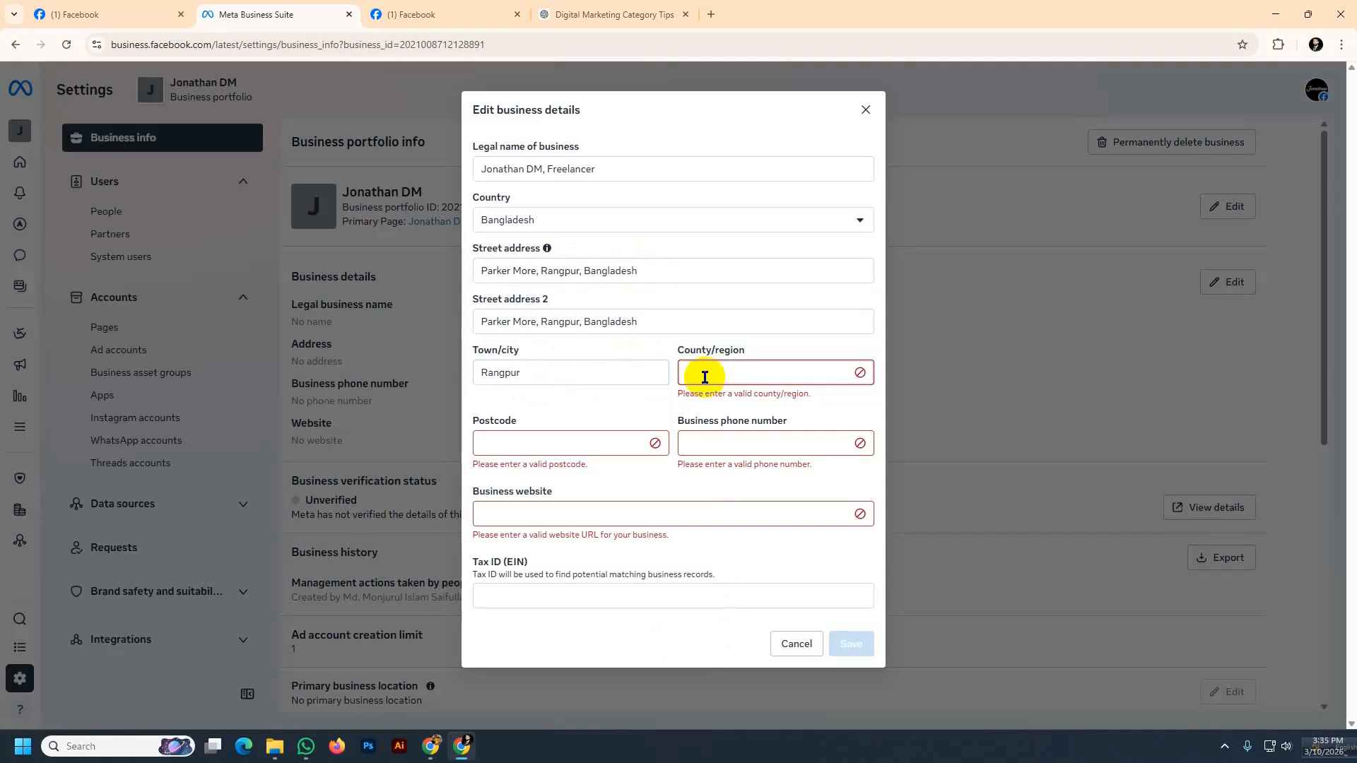
{"action": "type", "text": "Bangladesh"}
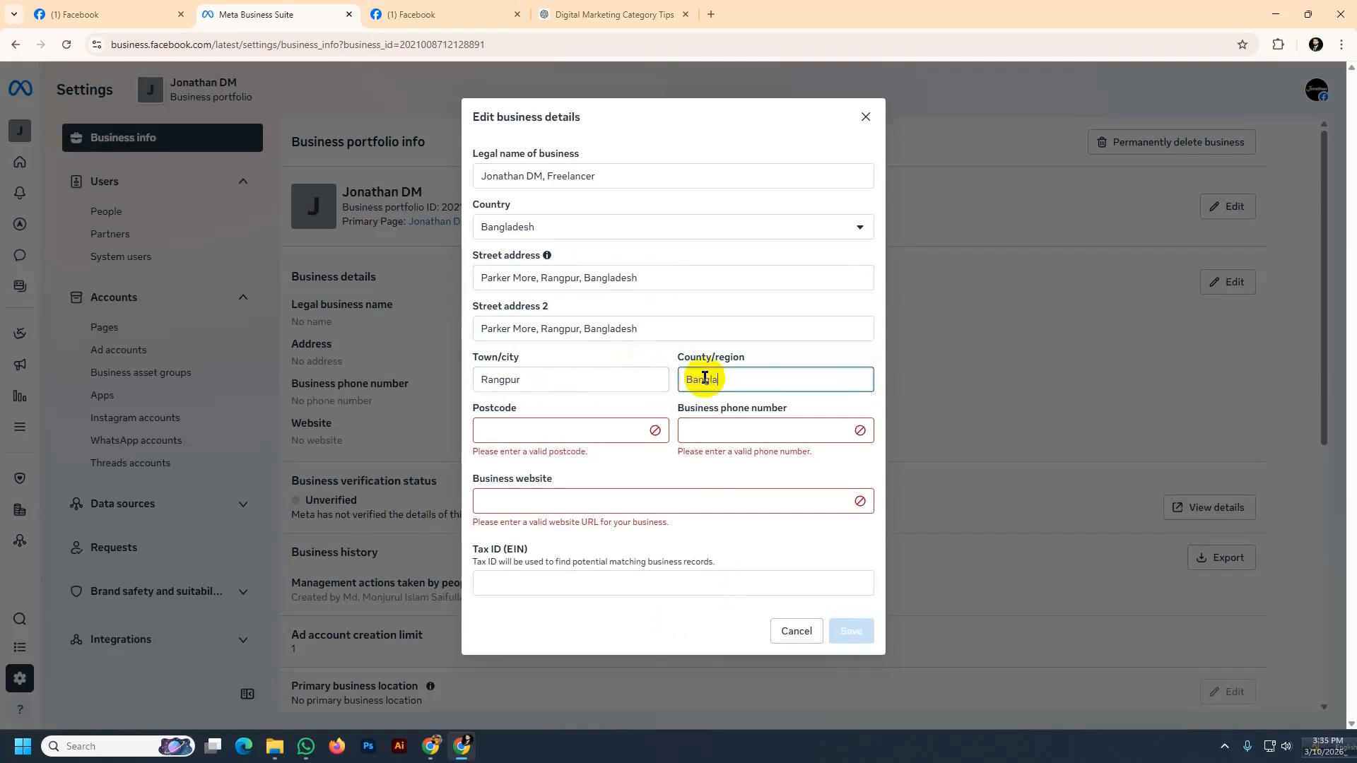
Enter postcode 5404 and the business phone number in the business details
{"action": "left_click", "coordinate": [504, 431]}
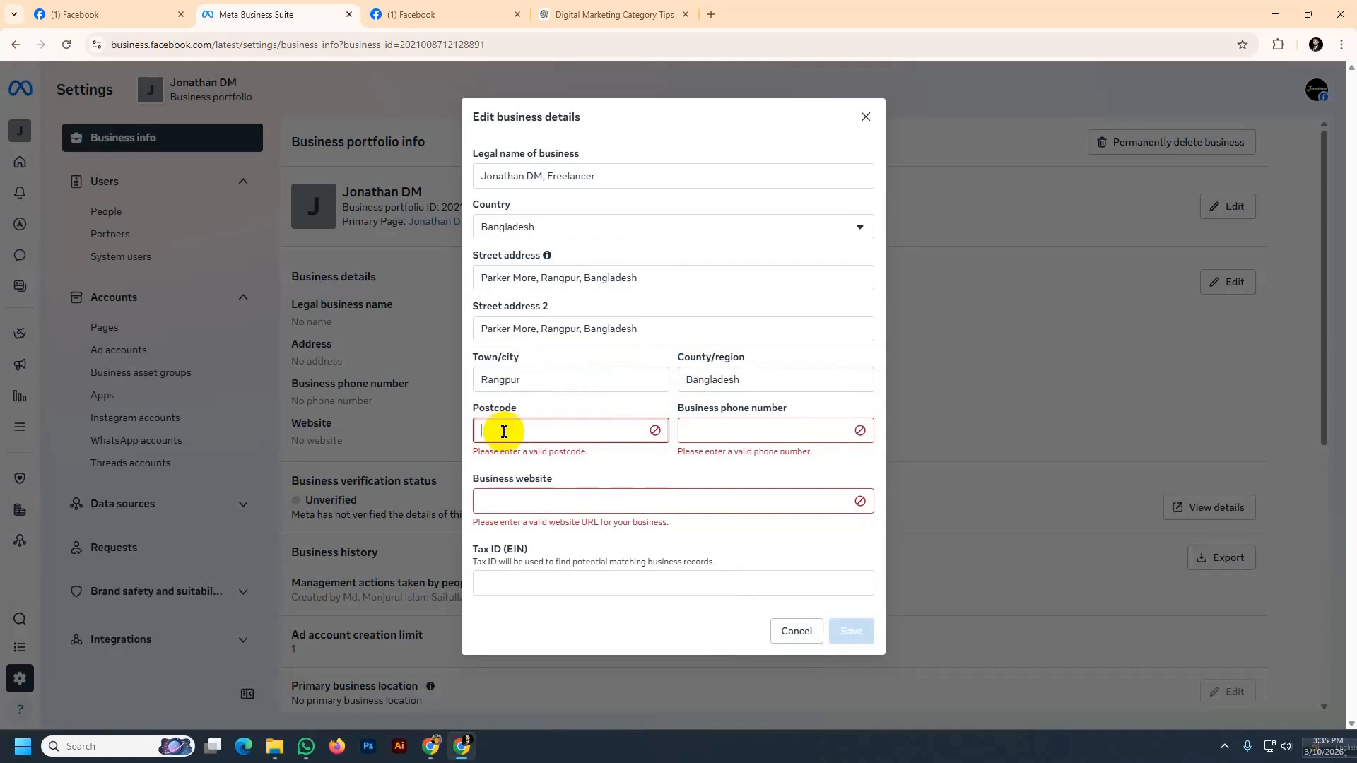
{"action": "type", "text": "5404"}
{"action": "left_click", "coordinate": [692, 434]}
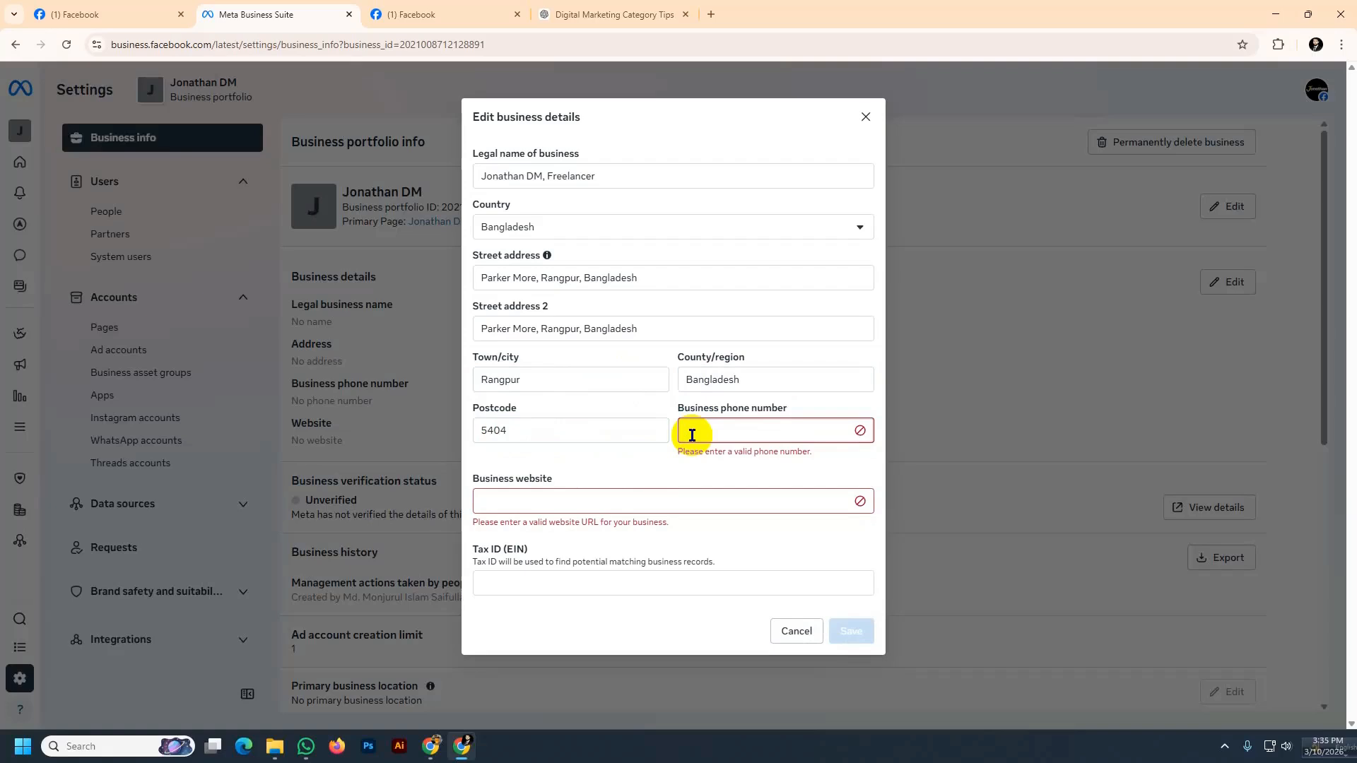
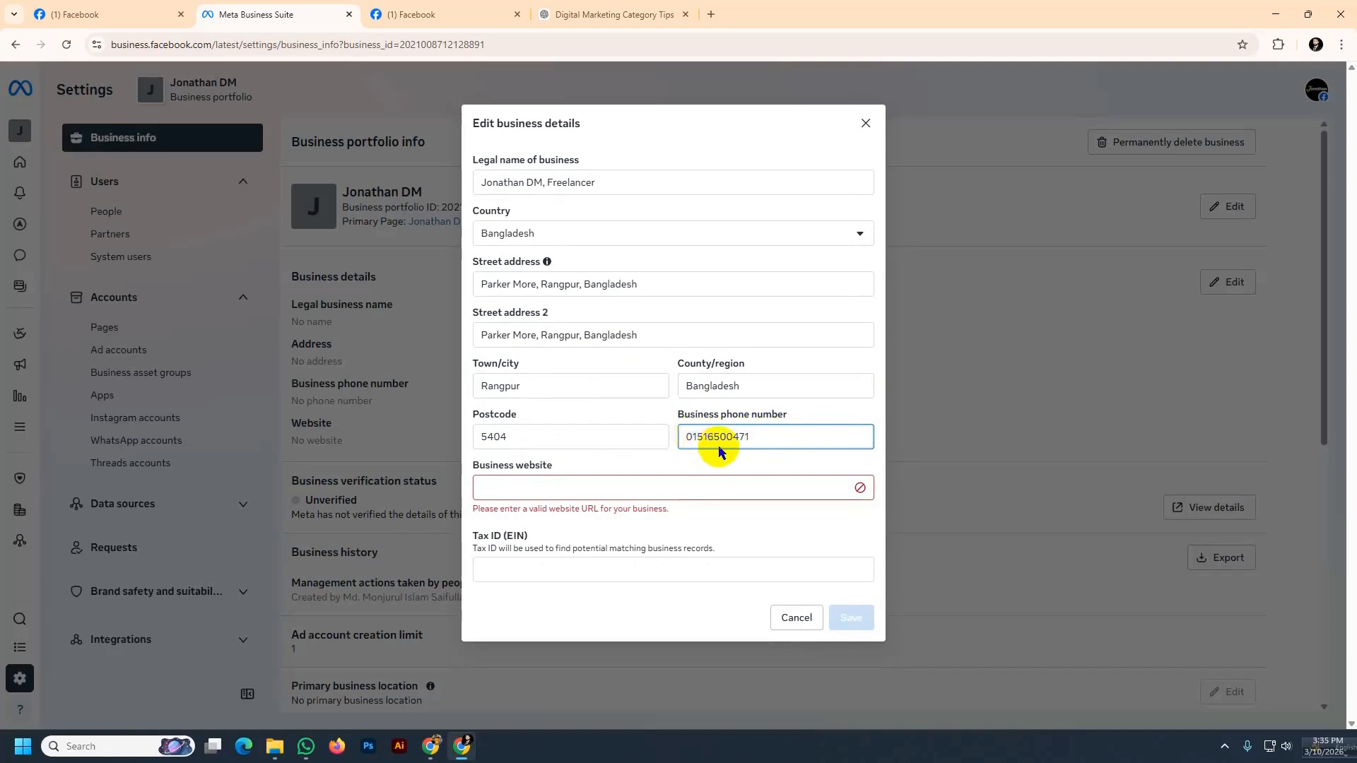
{"action": "left_click", "coordinate": [510, 488]}
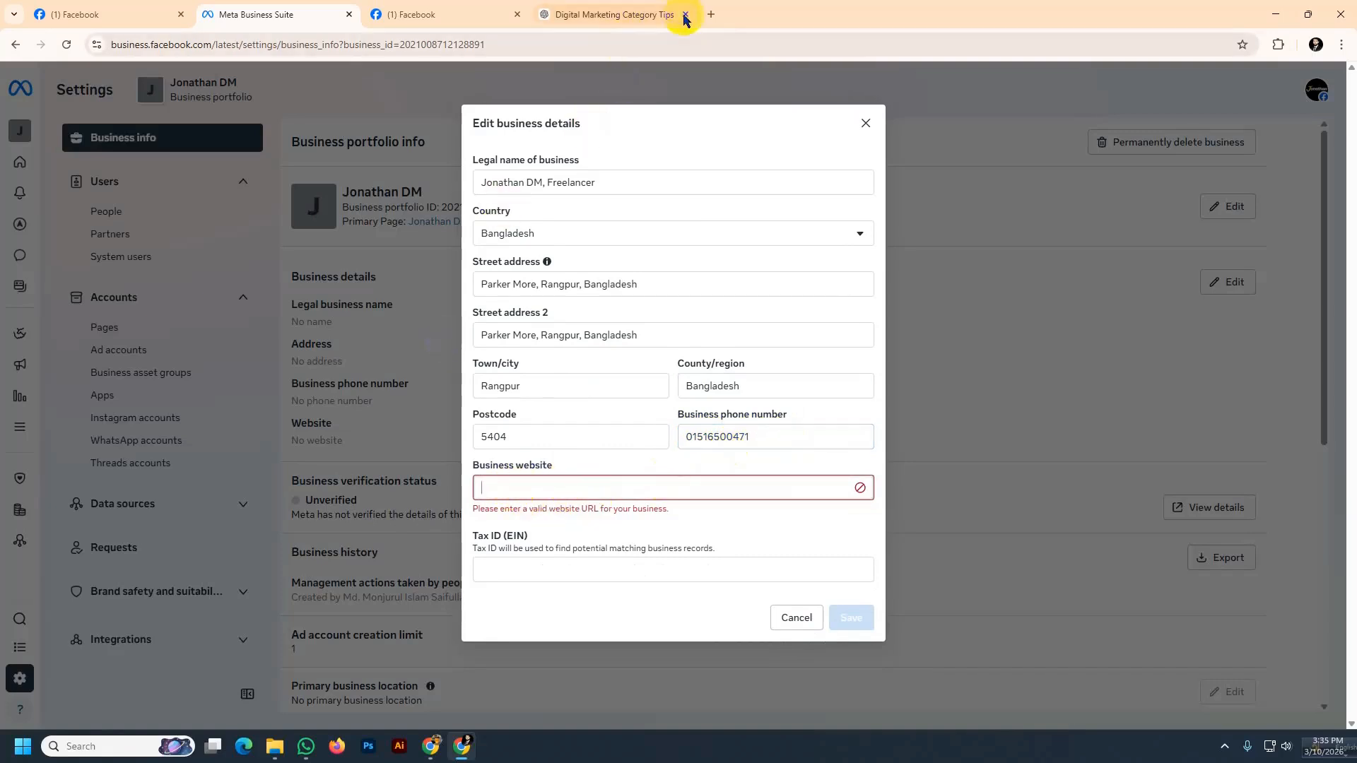
{"action": "left_click", "coordinate": [711, 14]}
{"action": "left_click", "coordinate": [198, 95]}
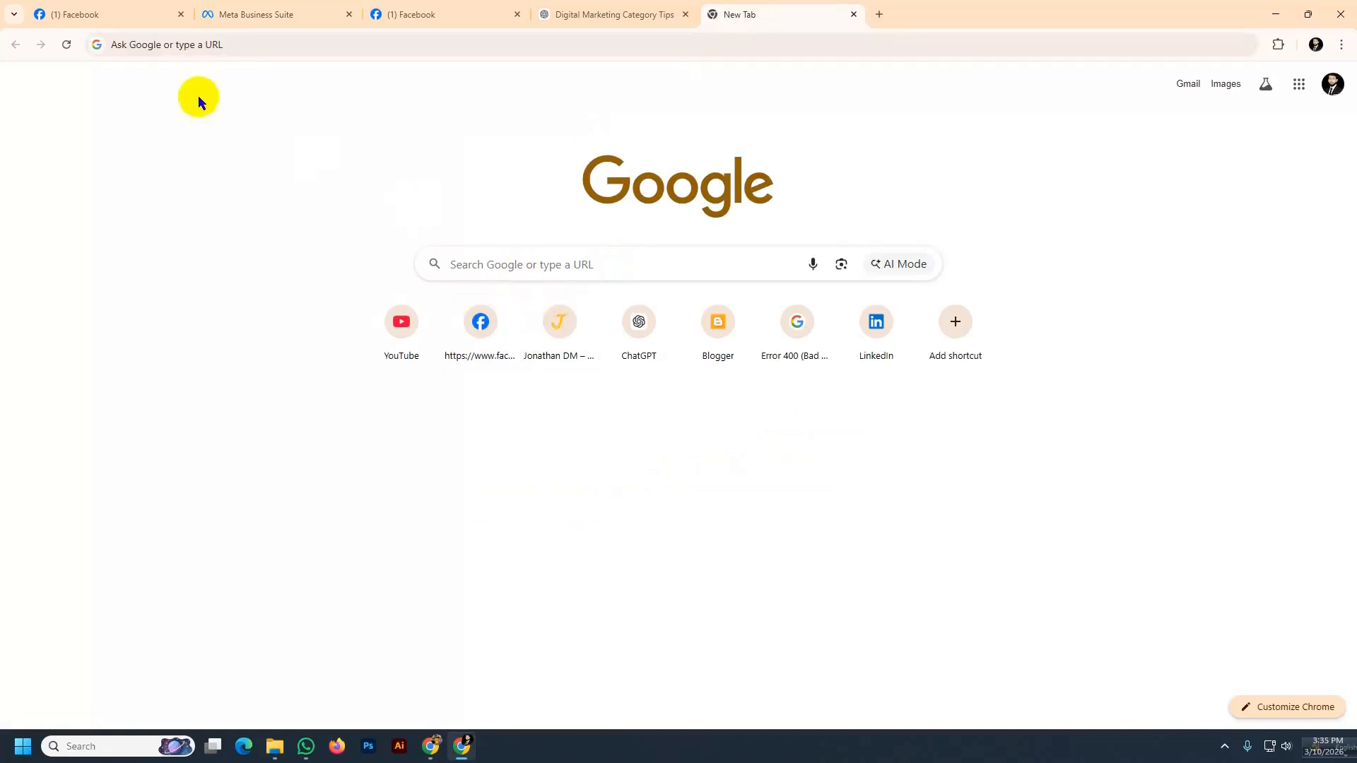
{"action": "left_click", "coordinate": [566, 324]}
{"action": "left_click", "coordinate": [216, 45]}
{"action": "key", "text": "ctrl+c"}
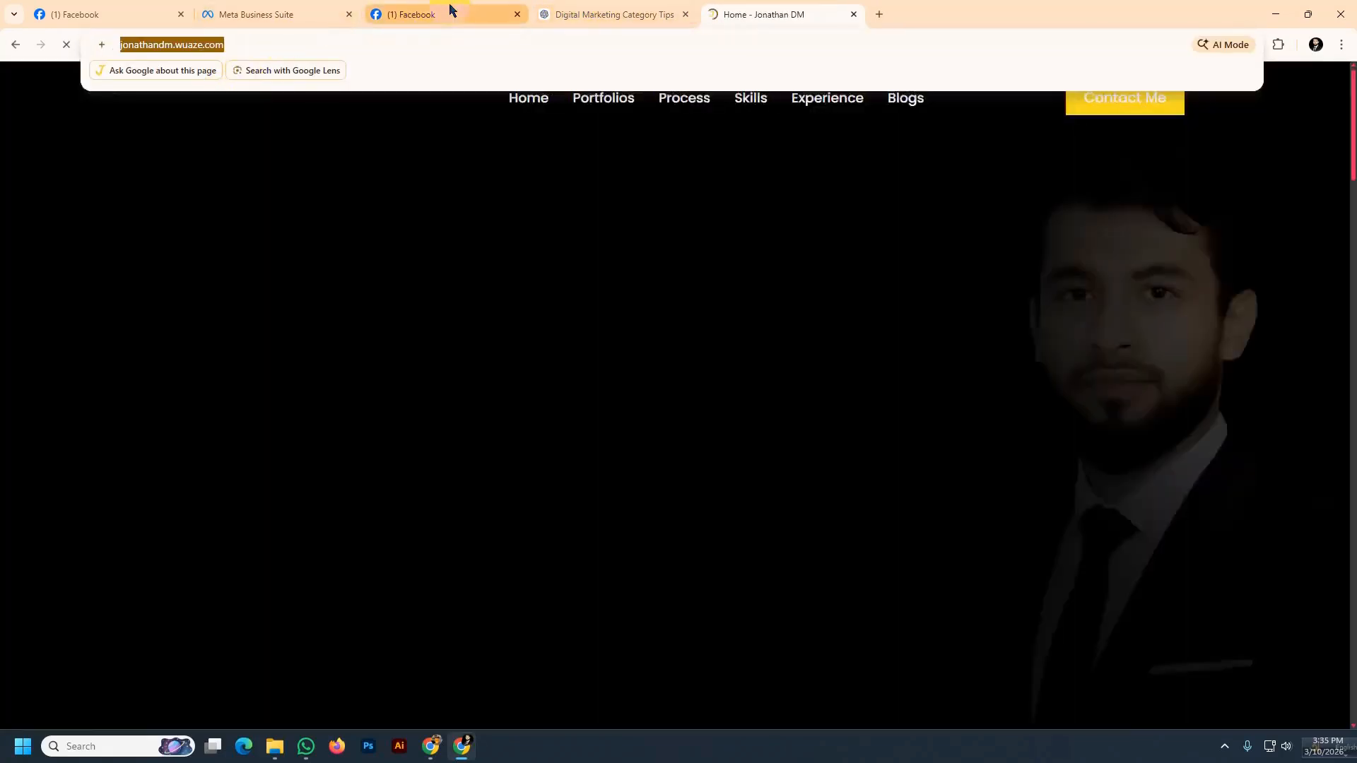
{"action": "left_click", "coordinate": [448, 12]}
{"action": "left_click", "coordinate": [294, 12]}
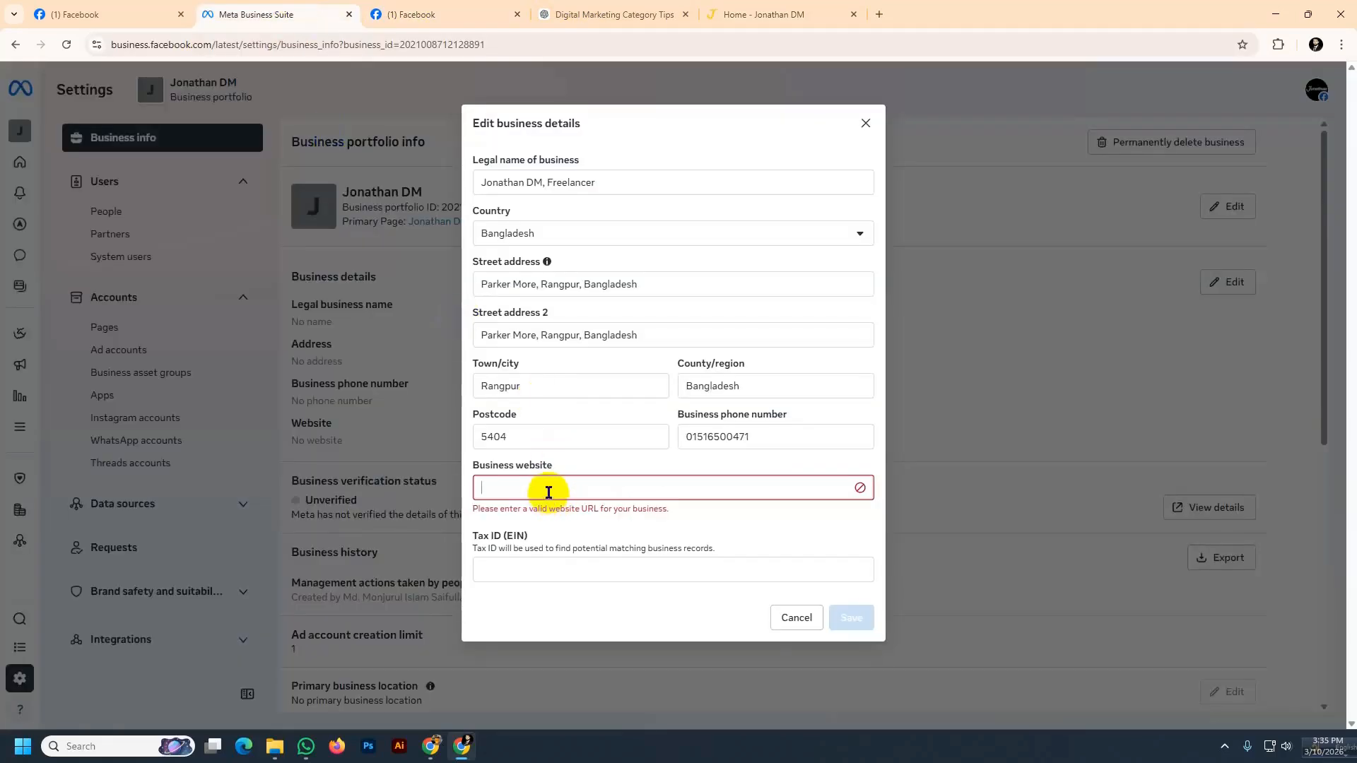
{"action": "key", "text": "ctrl+v"}
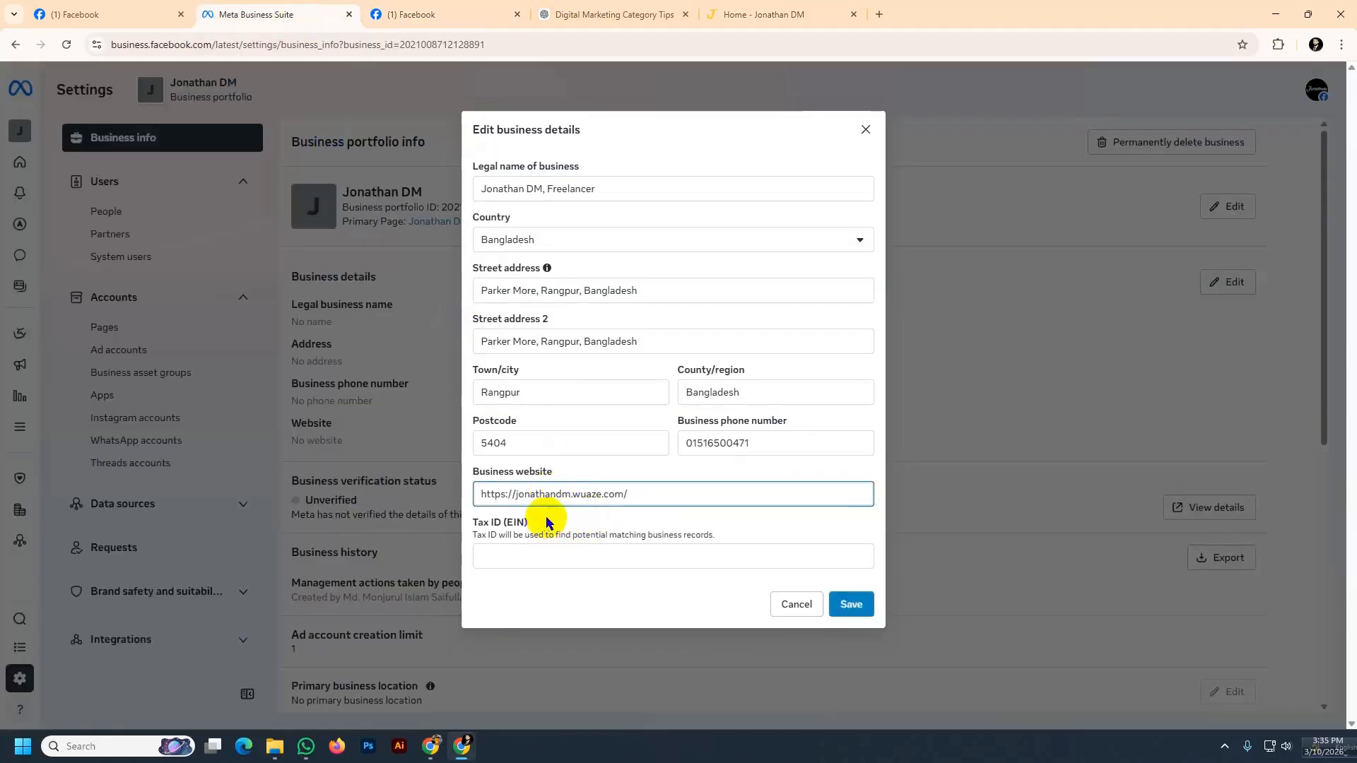
{"action": "key", "text": "BackSpace"}
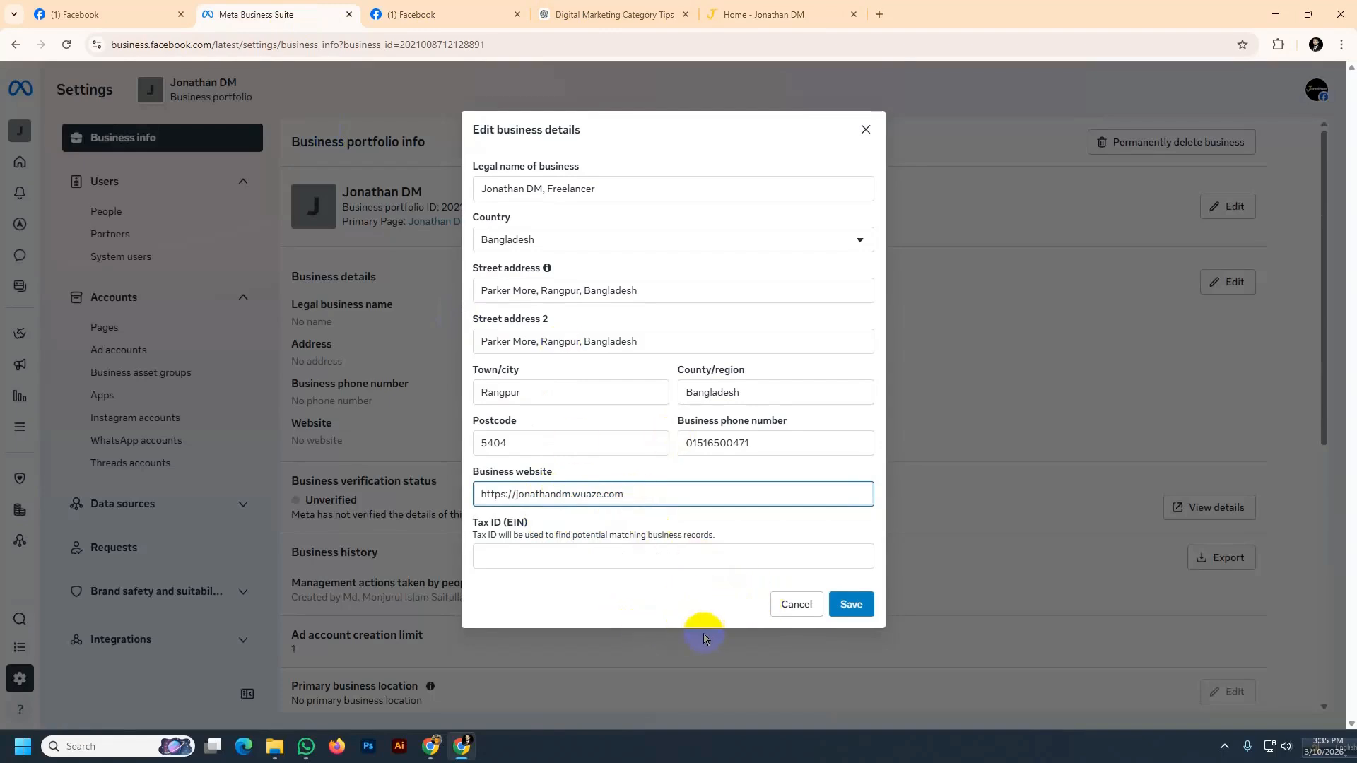
Save the edited business details and accept the browser's offer to save the address
{"action": "left_click", "coordinate": [660, 521]}
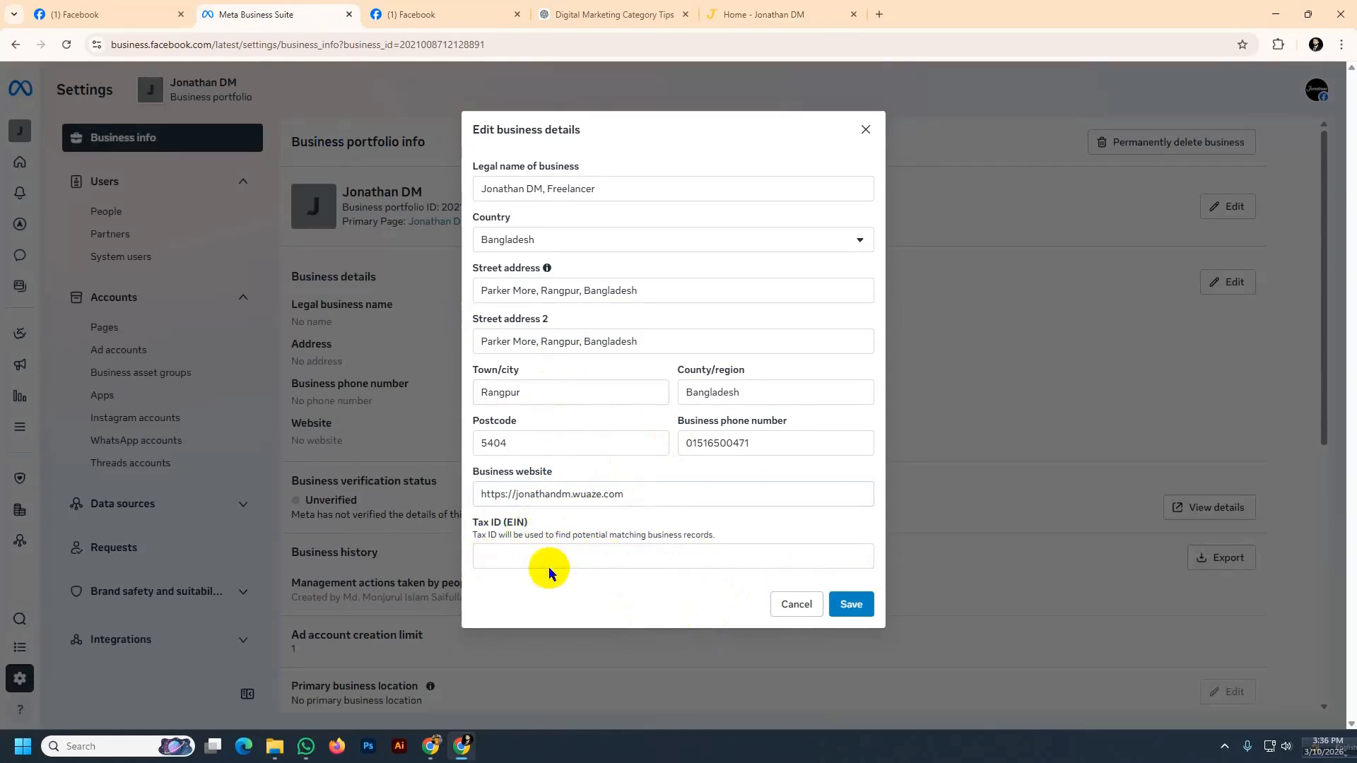
{"action": "left_click", "coordinate": [521, 557]}
{"action": "left_click", "coordinate": [851, 605]}
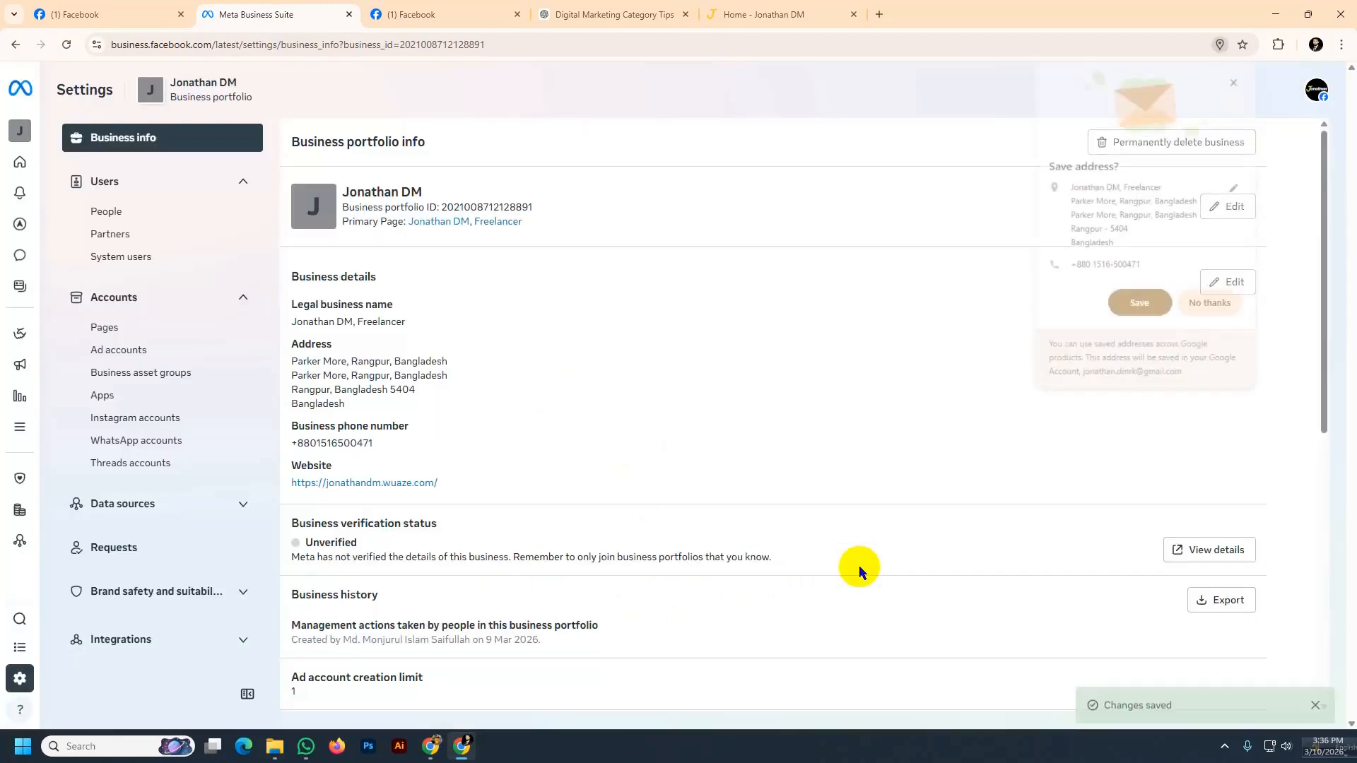
{"action": "left_click", "coordinate": [1140, 305]}
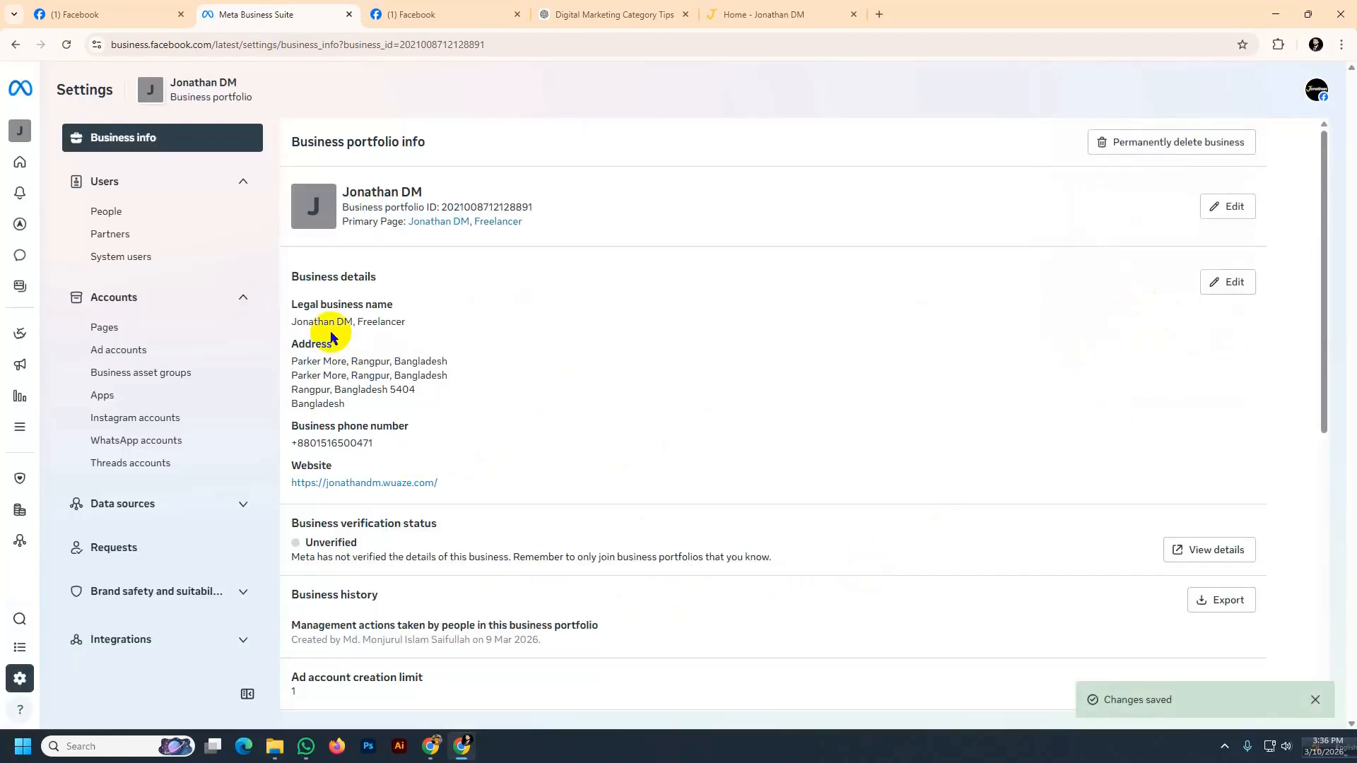
Open the business verification details and require two-factor authentication for Admins only
{"action": "scroll", "coordinate": [373, 446], "scroll_direction": "down", "scroll_amount": 1}
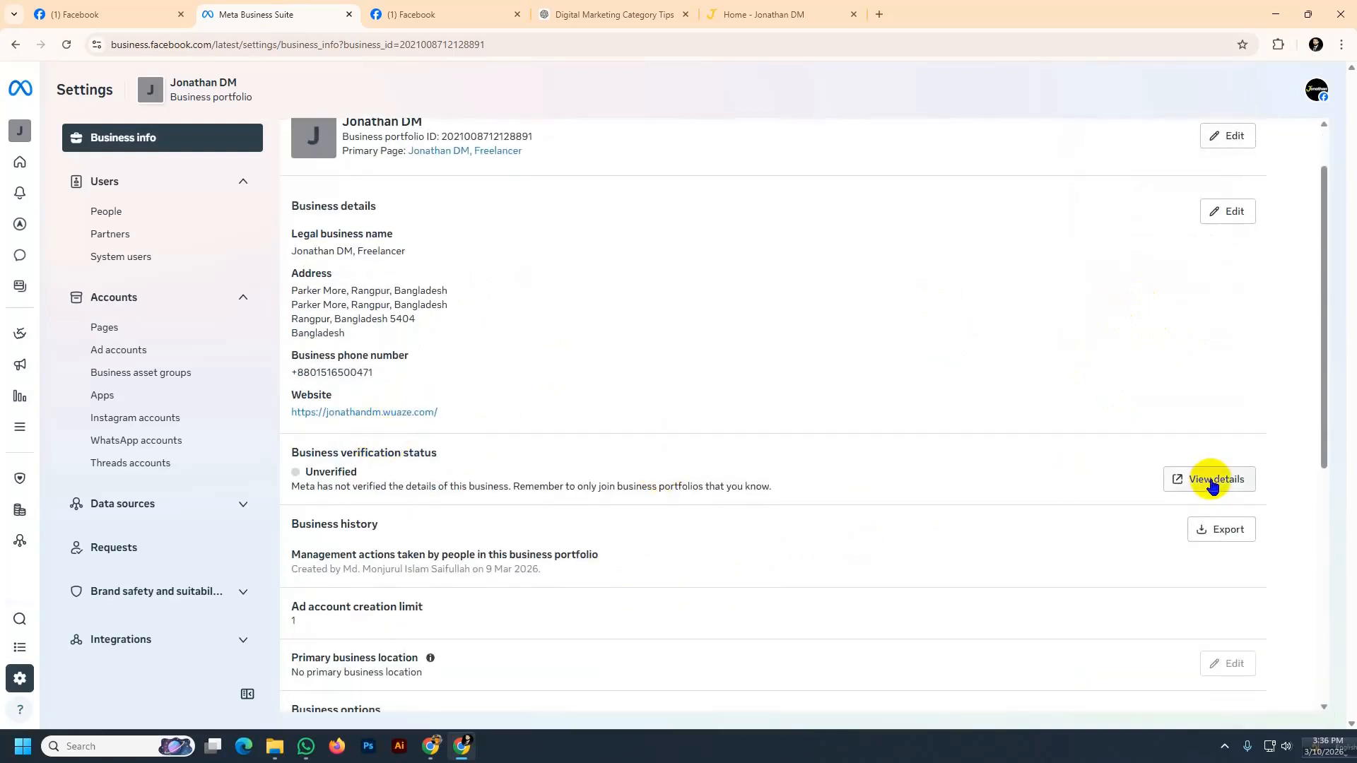
{"action": "left_click", "coordinate": [1211, 488]}
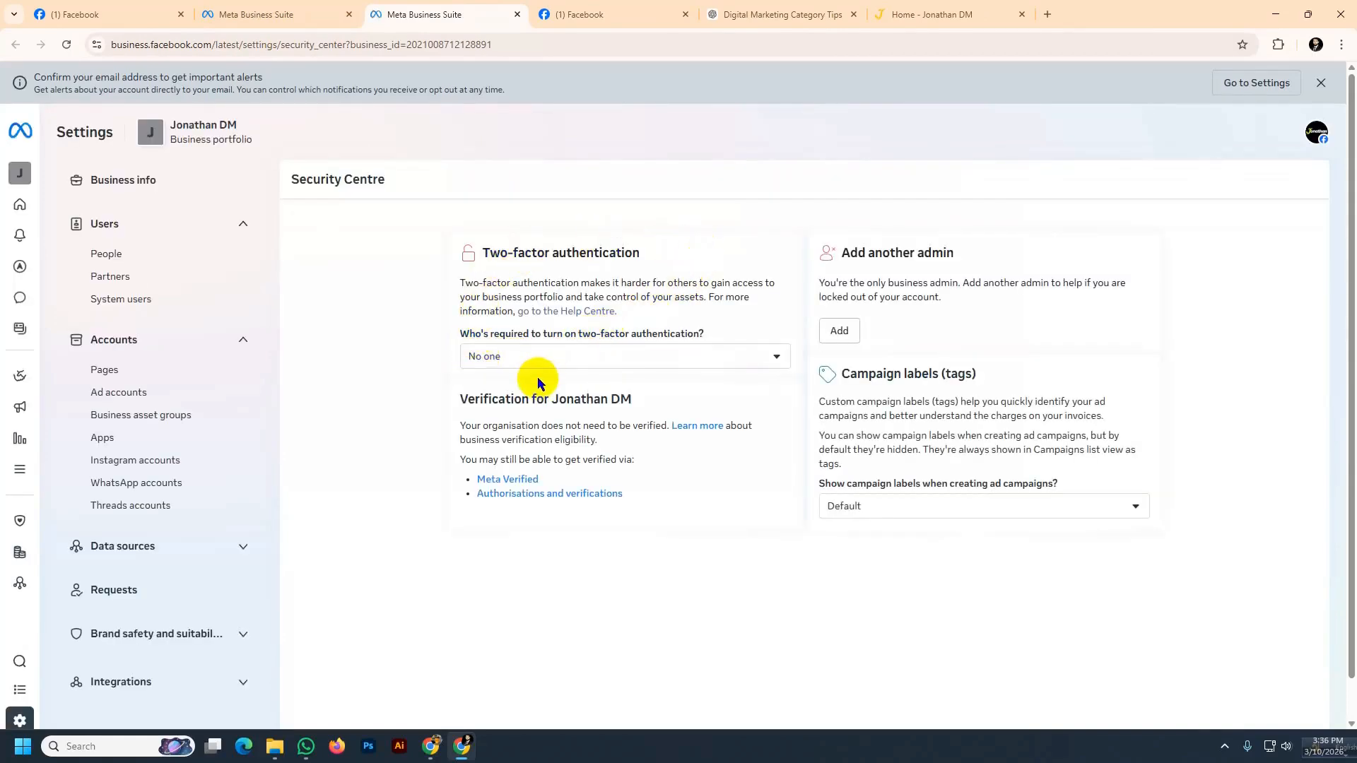
{"action": "left_click", "coordinate": [780, 358]}
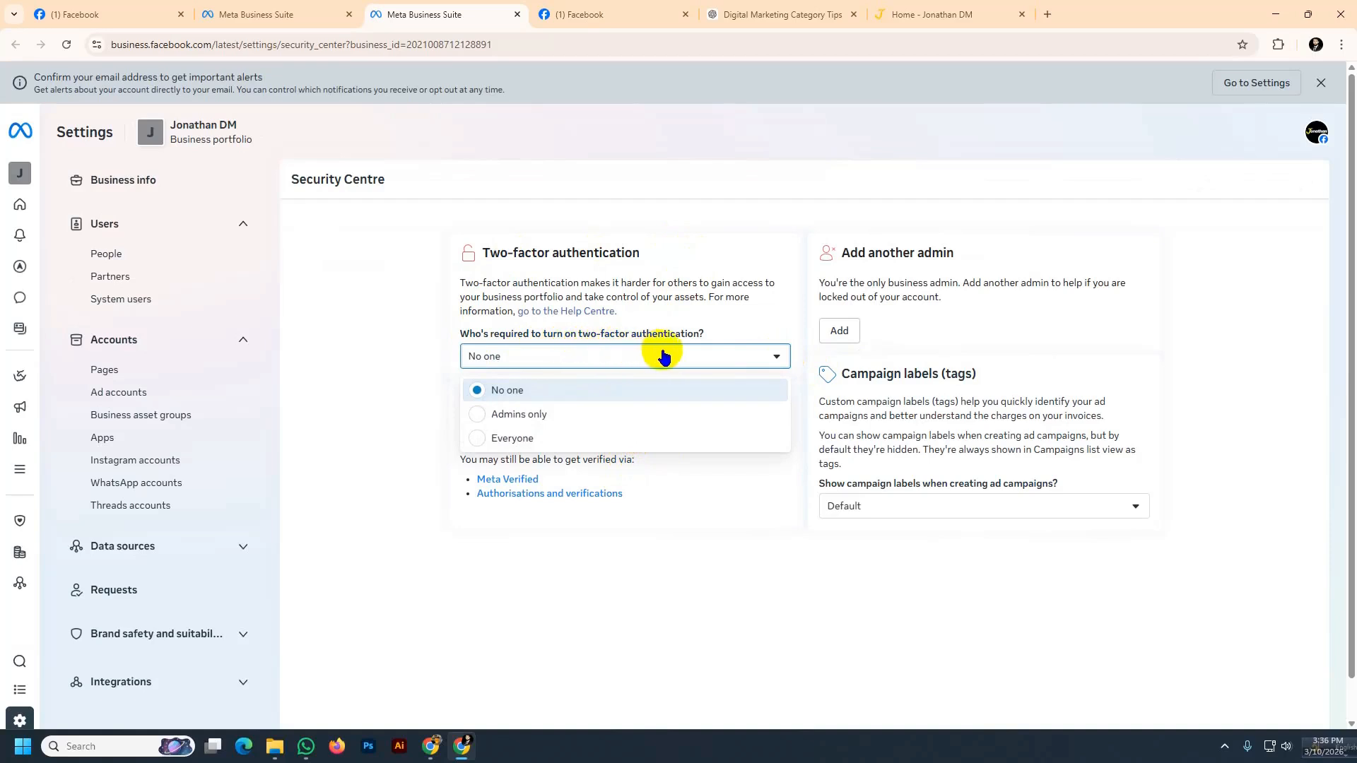
{"action": "left_click", "coordinate": [529, 417]}
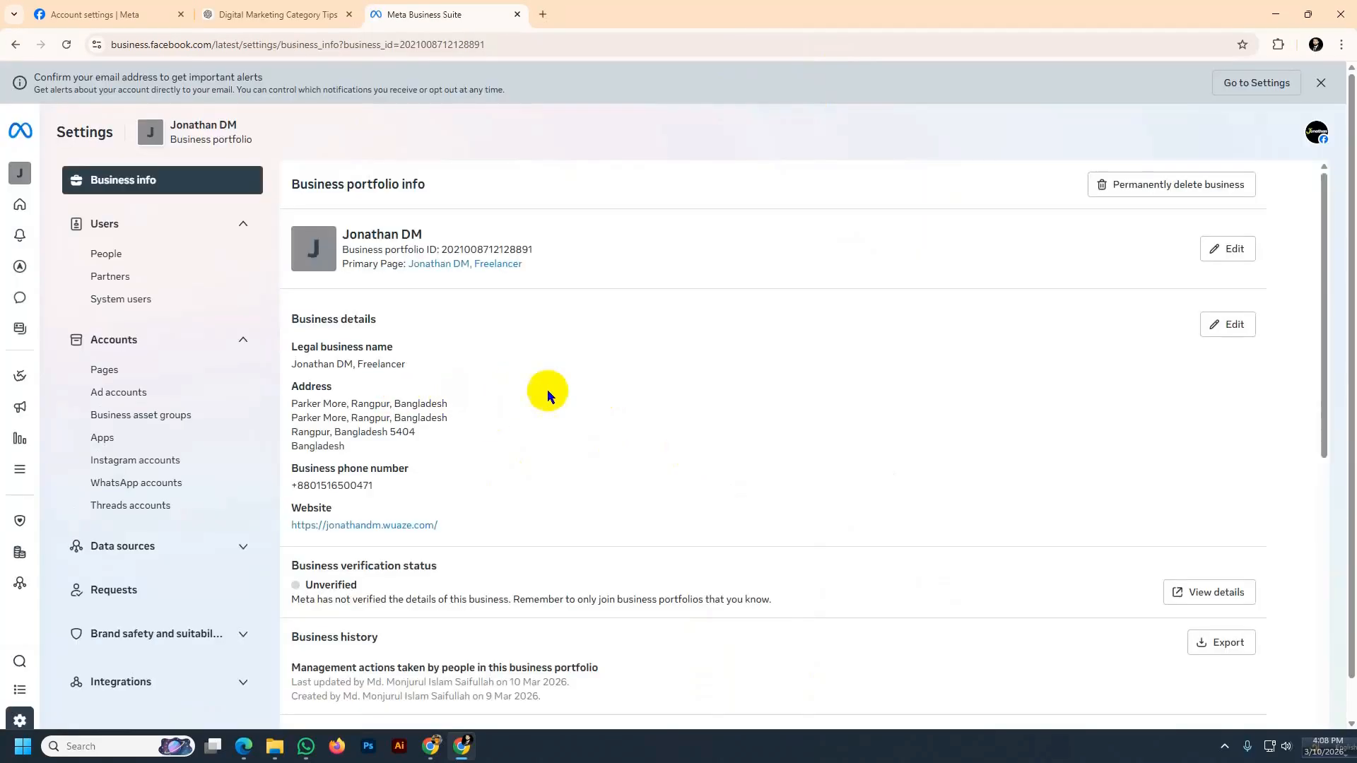
Open the Domains settings under Brand safety and start creating a new domain
{"action": "scroll", "coordinate": [549, 391], "scroll_direction": "down", "scroll_amount": 3}
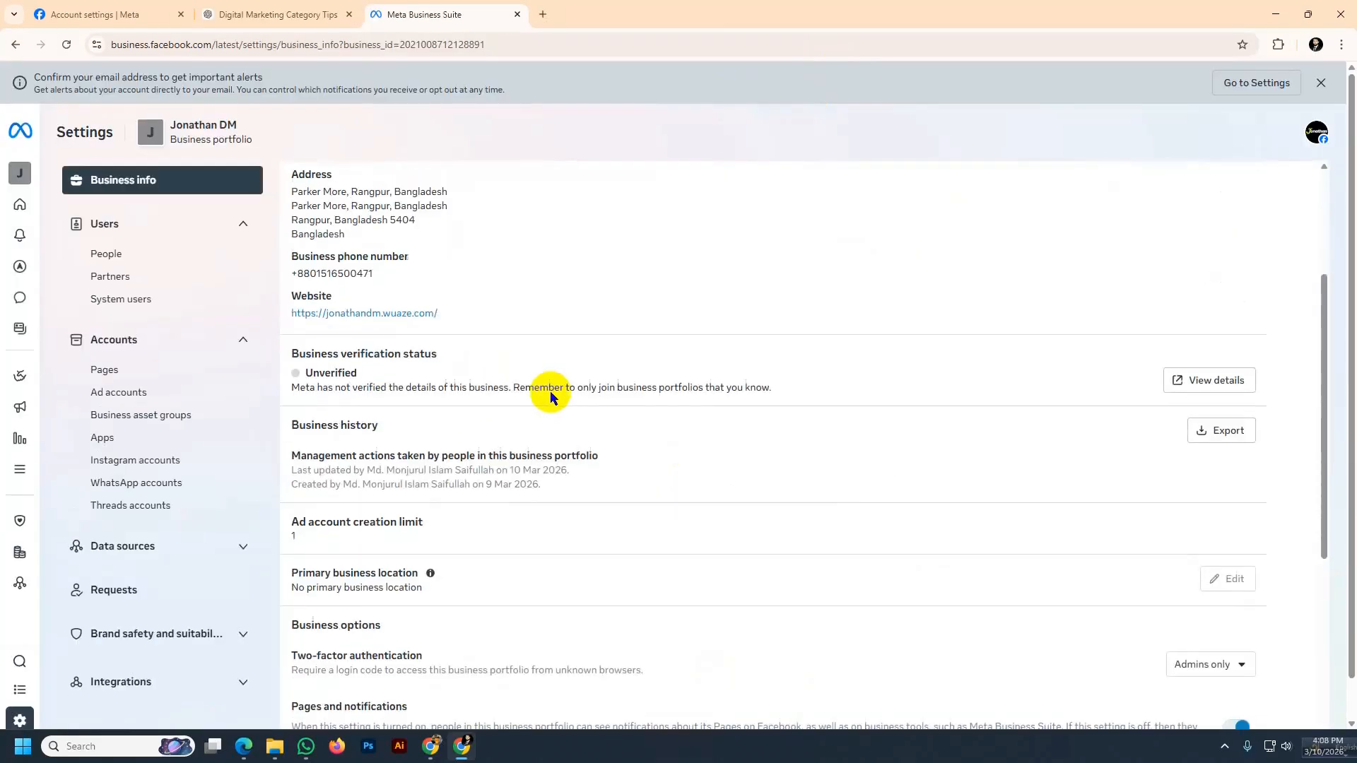
{"action": "scroll", "coordinate": [237, 641], "scroll_direction": "down", "scroll_amount": 1}
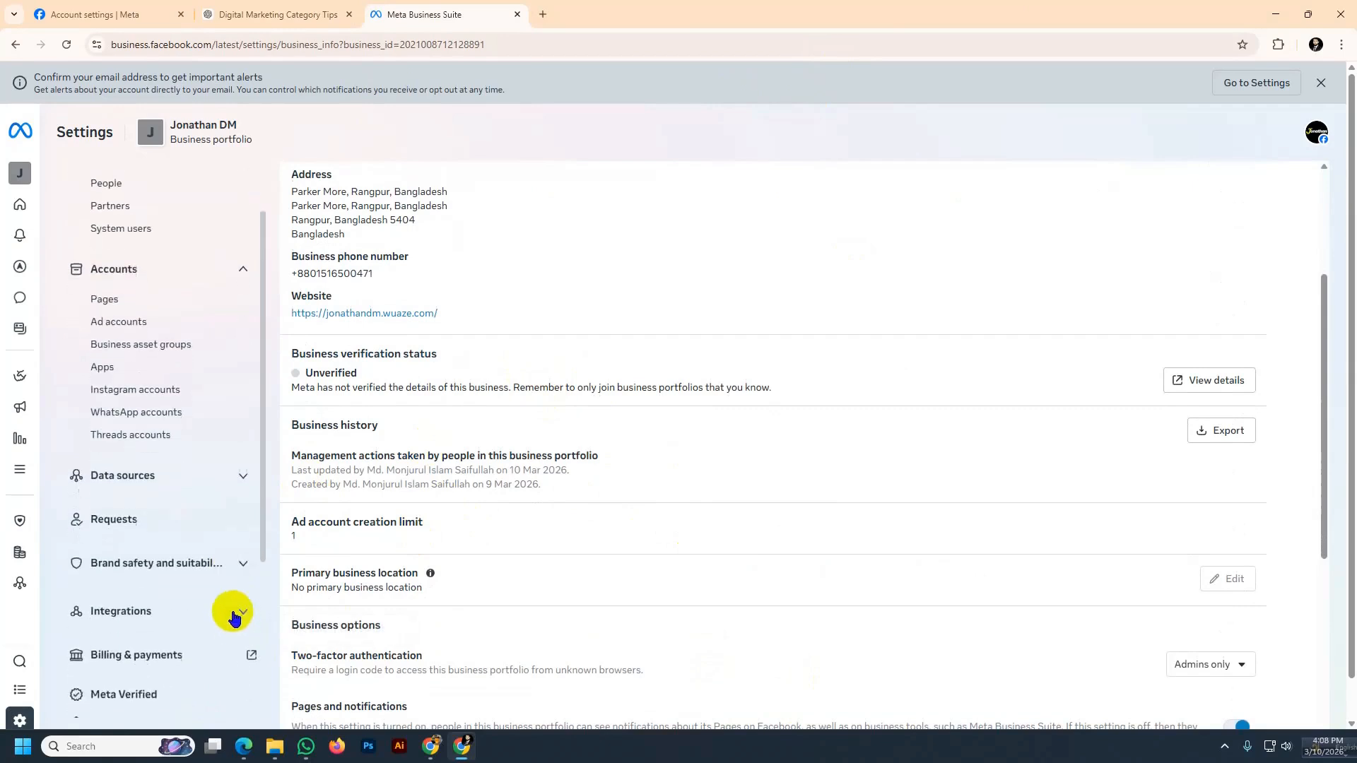
{"action": "left_click", "coordinate": [239, 564]}
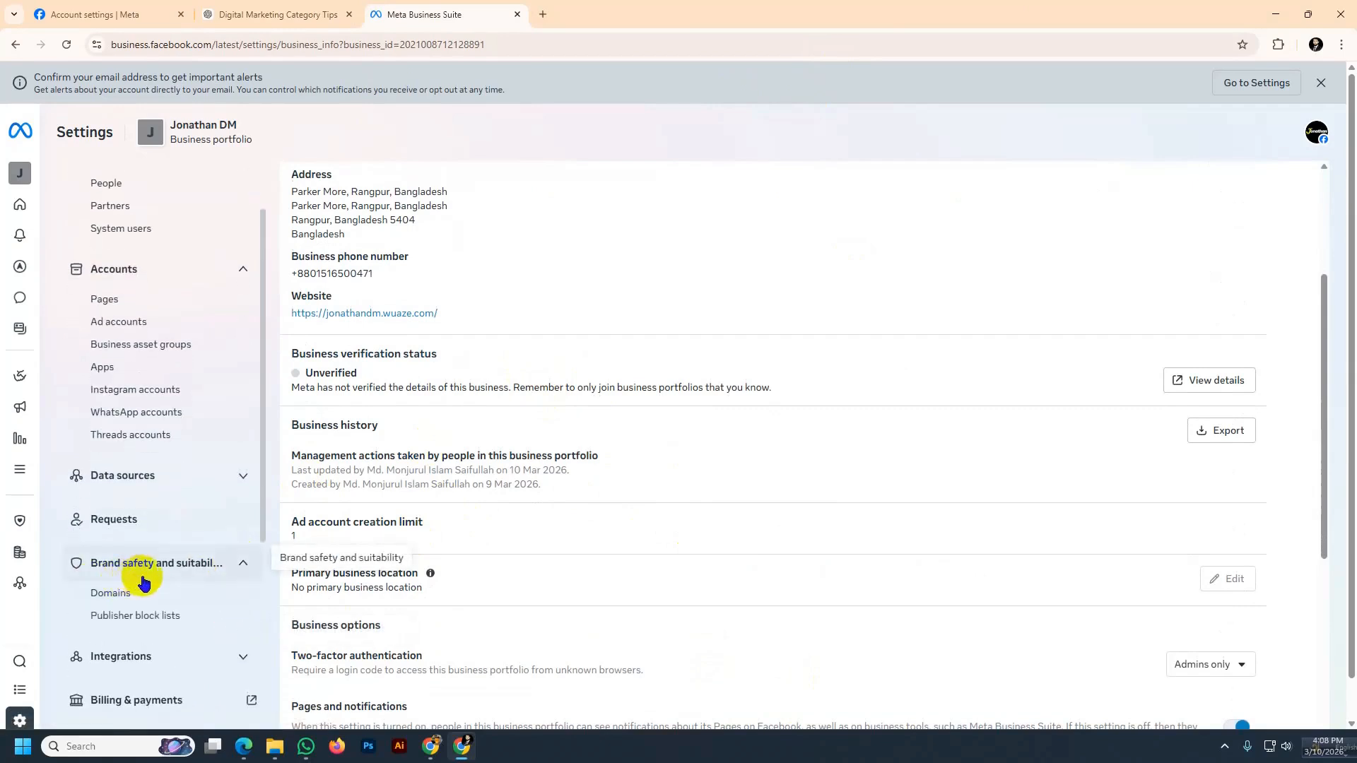
{"action": "left_click", "coordinate": [111, 597]}
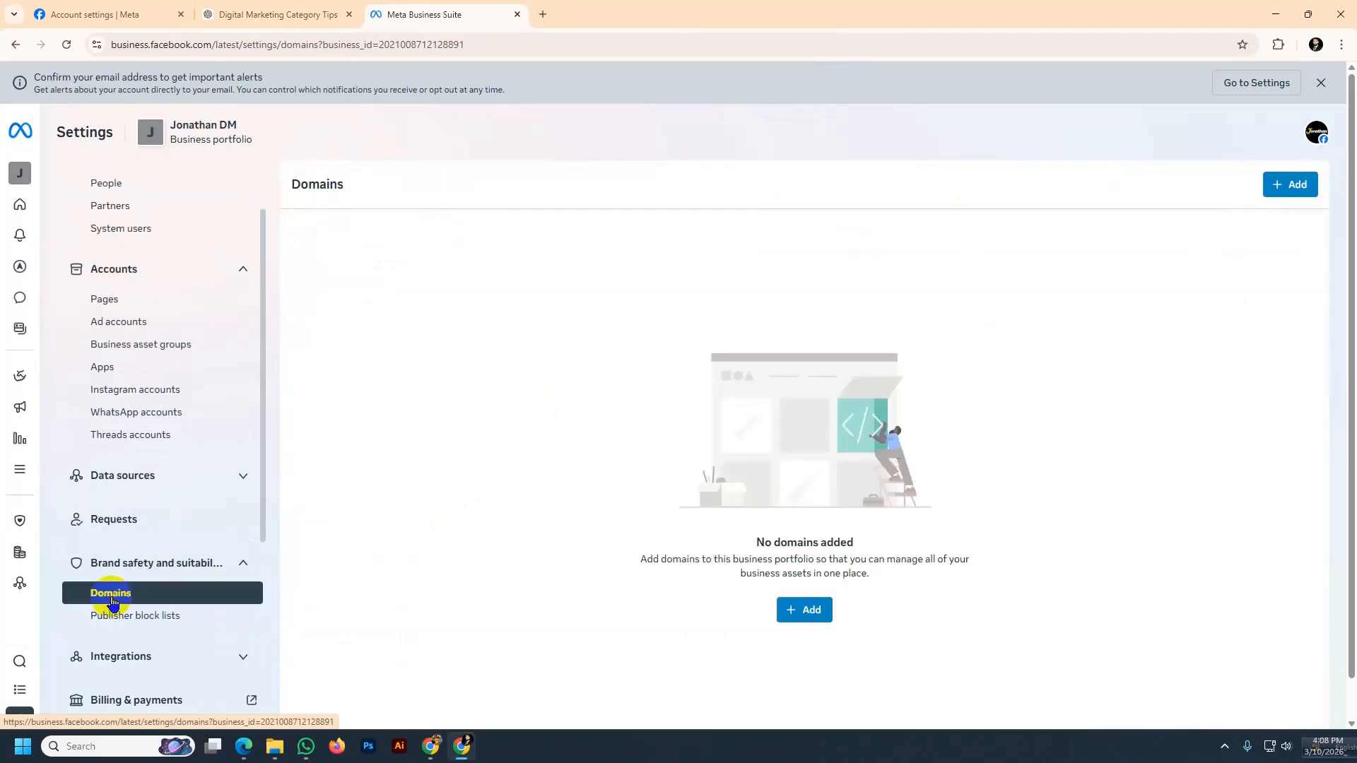
{"action": "left_click", "coordinate": [809, 613]}
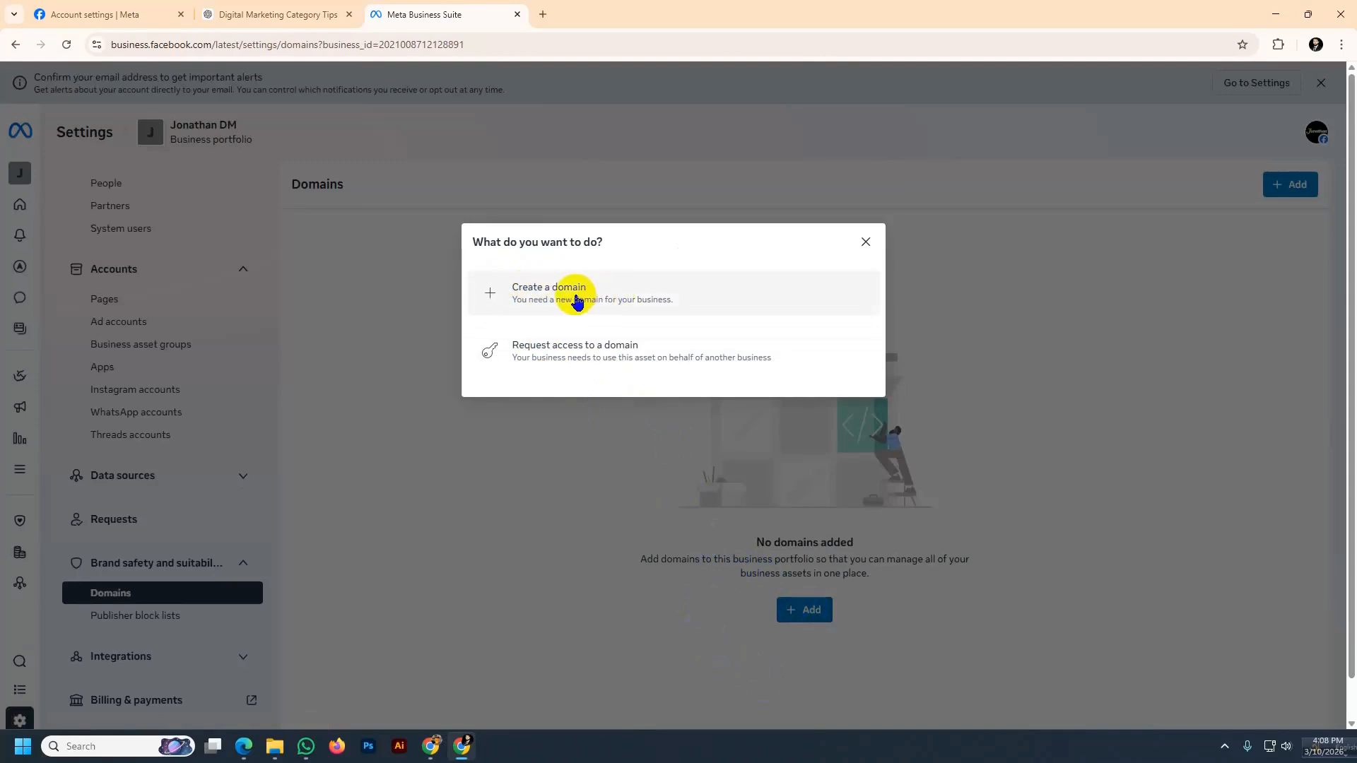
{"action": "left_click", "coordinate": [555, 292]}
{"action": "left_click", "coordinate": [497, 344]}
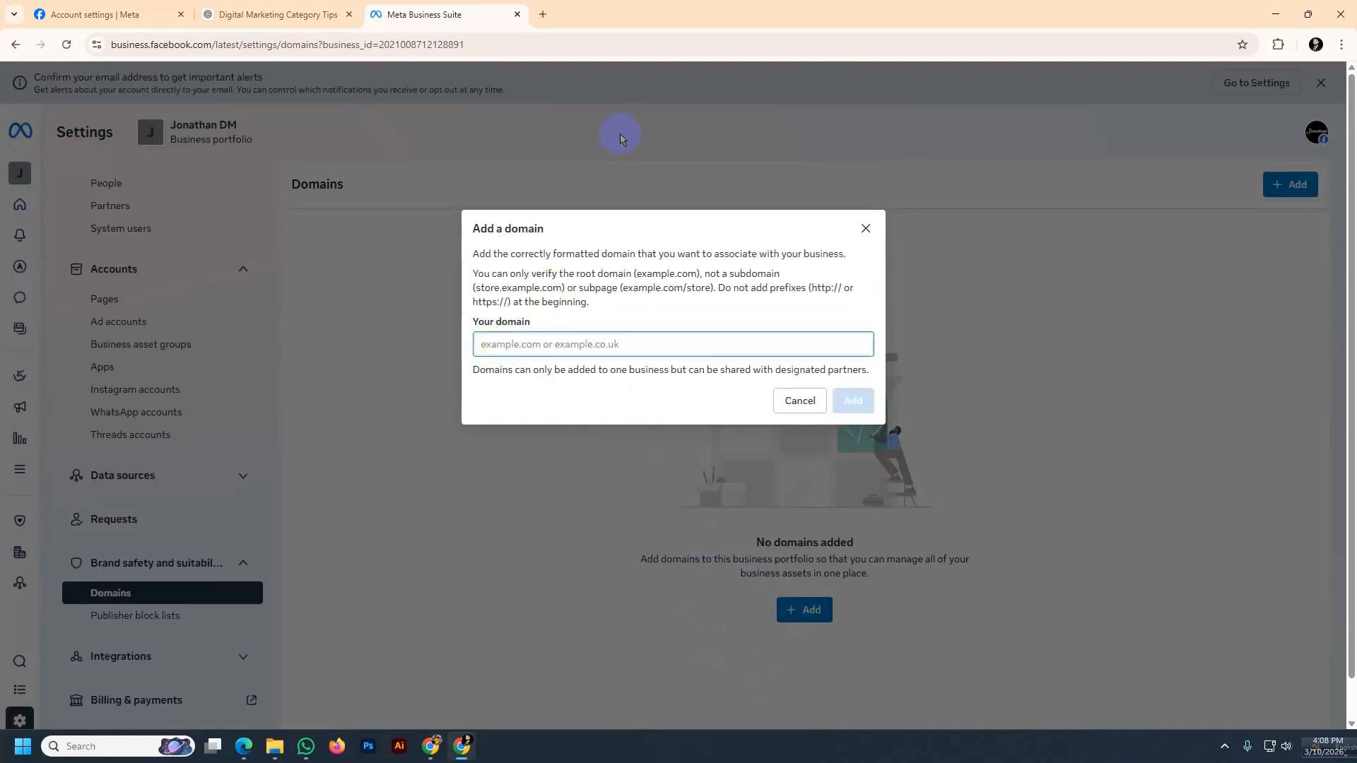
Copy the site's address from its tab and paste it into the domain field without the trailing slash
{"action": "left_click", "coordinate": [543, 14]}
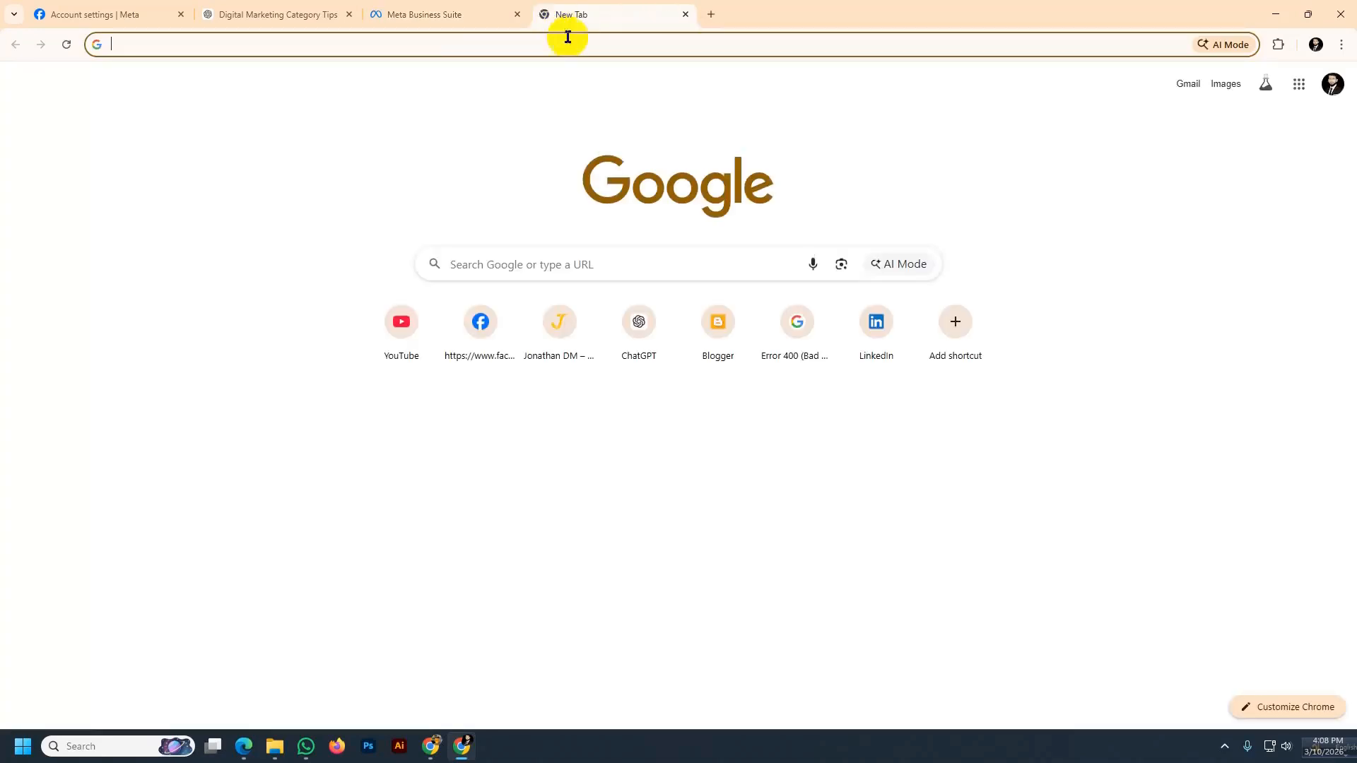
{"action": "left_click", "coordinate": [556, 323]}
{"action": "left_click", "coordinate": [225, 44]}
{"action": "key", "text": "ctrl+c"}
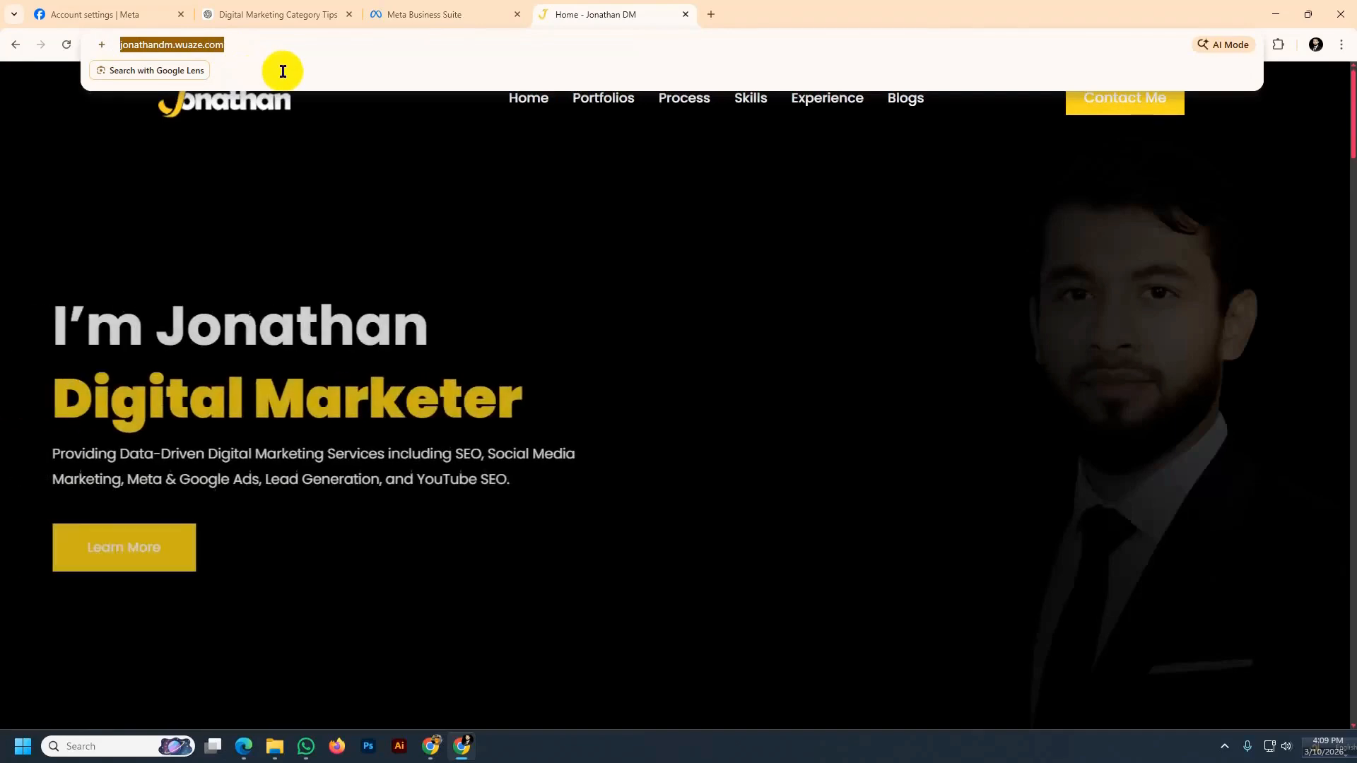
{"action": "left_click", "coordinate": [416, 8]}
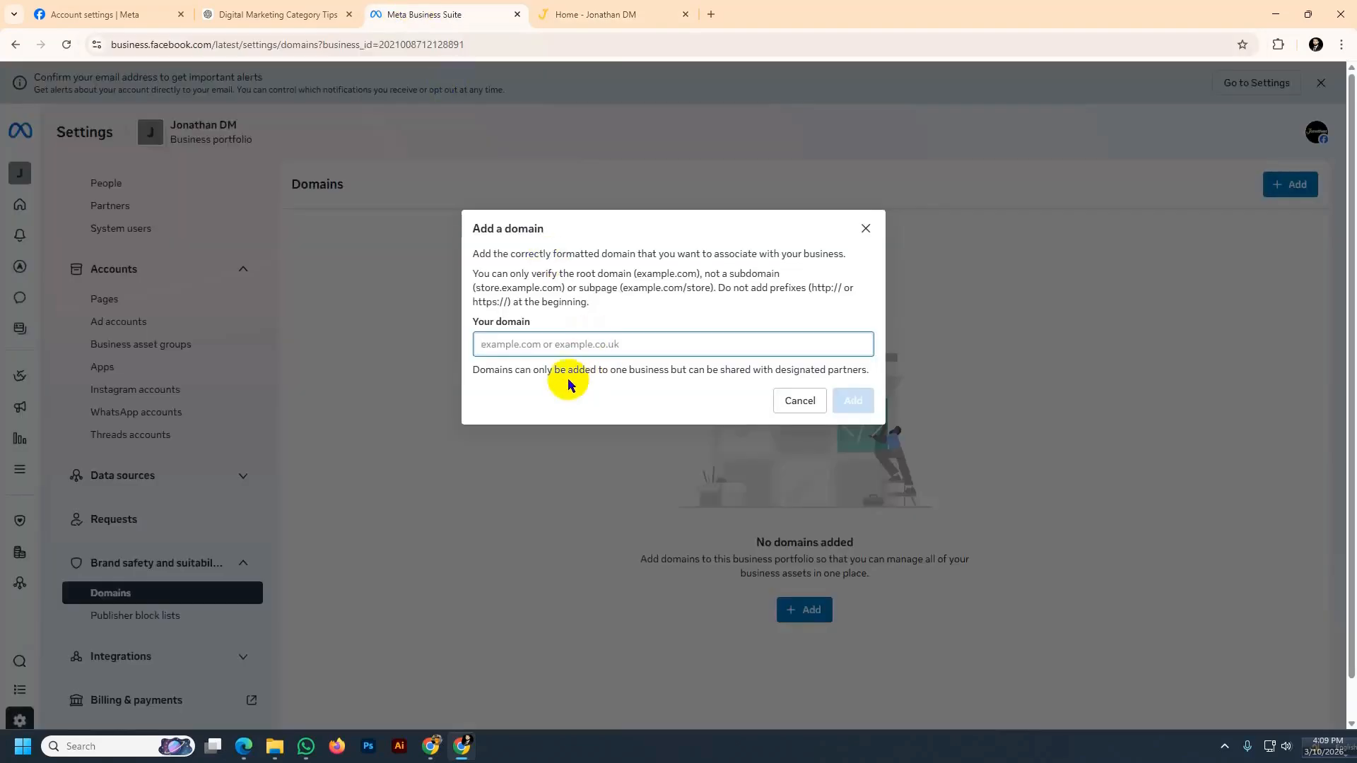
{"action": "key", "text": "ctrl+v"}
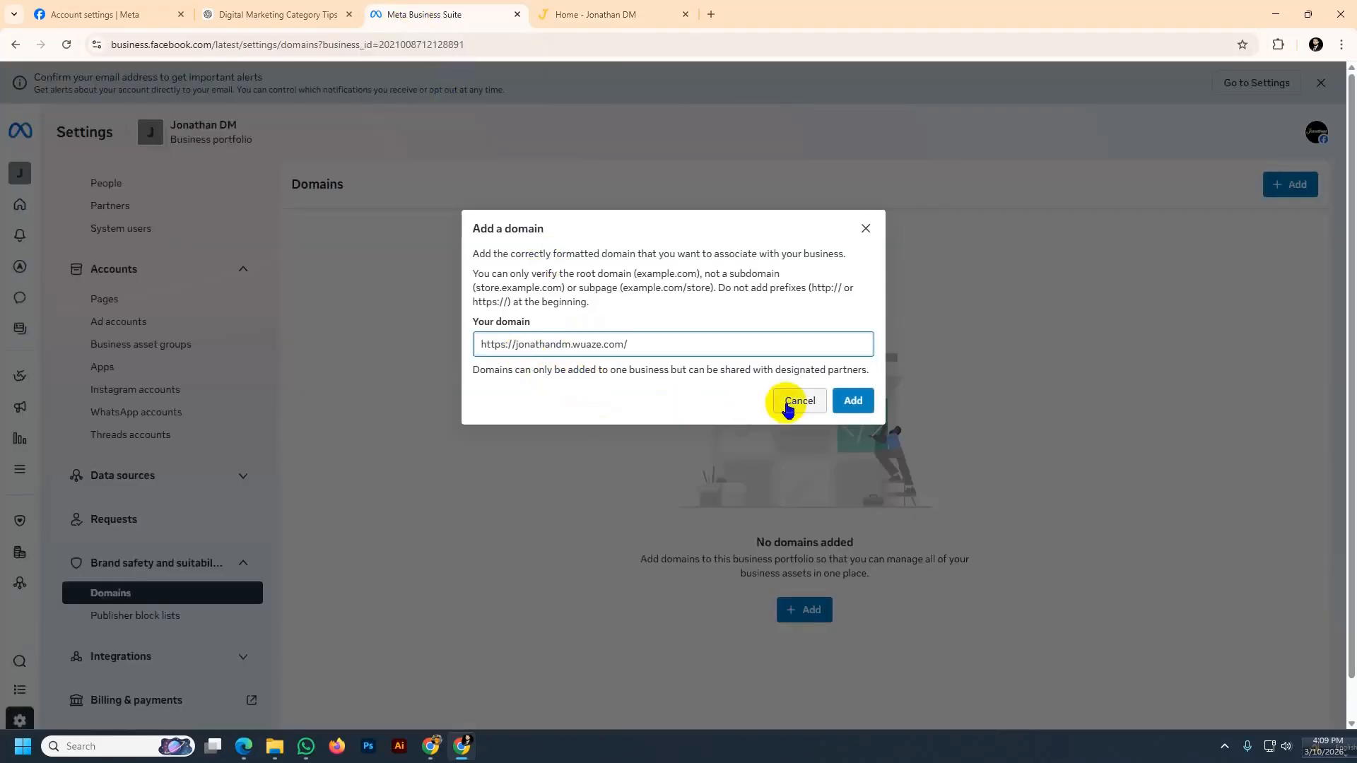
{"action": "key", "text": "BackSpace"}
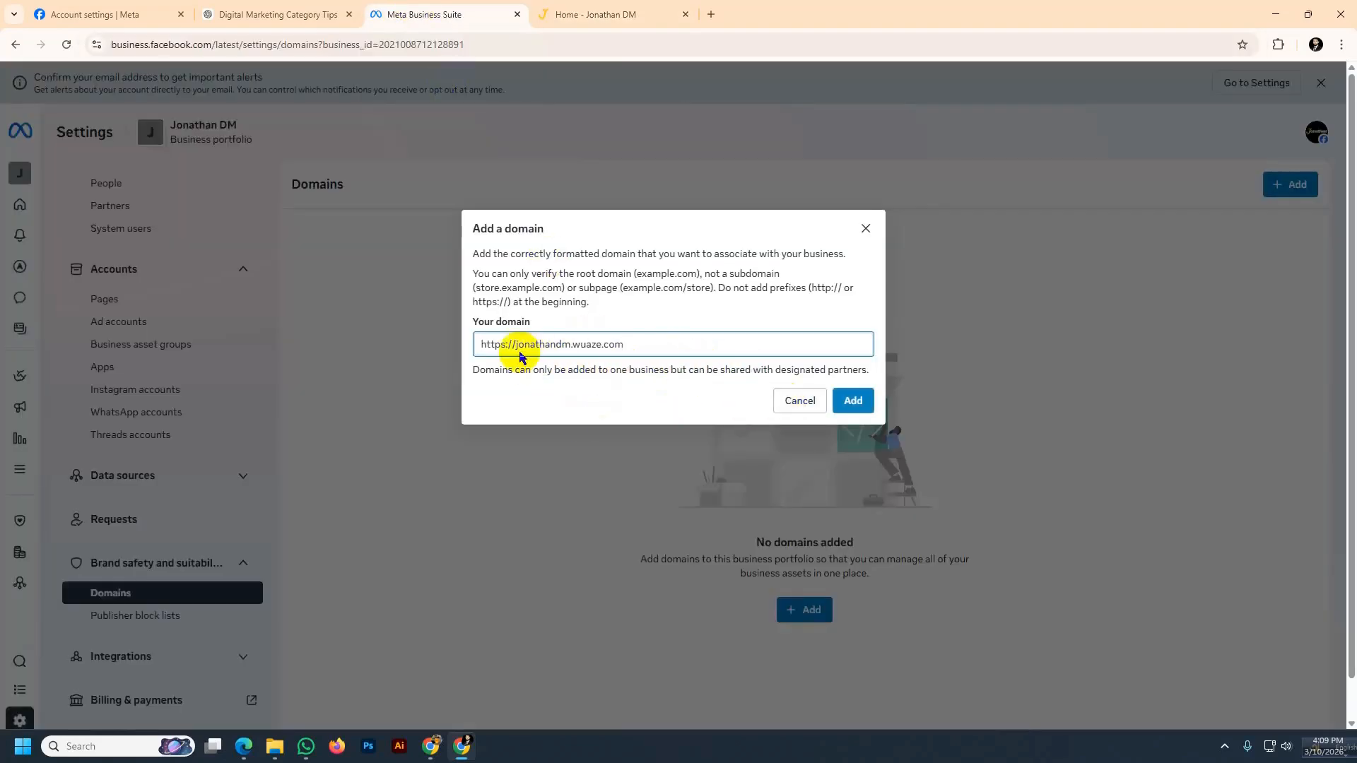
{"action": "left_click", "coordinate": [852, 401]}
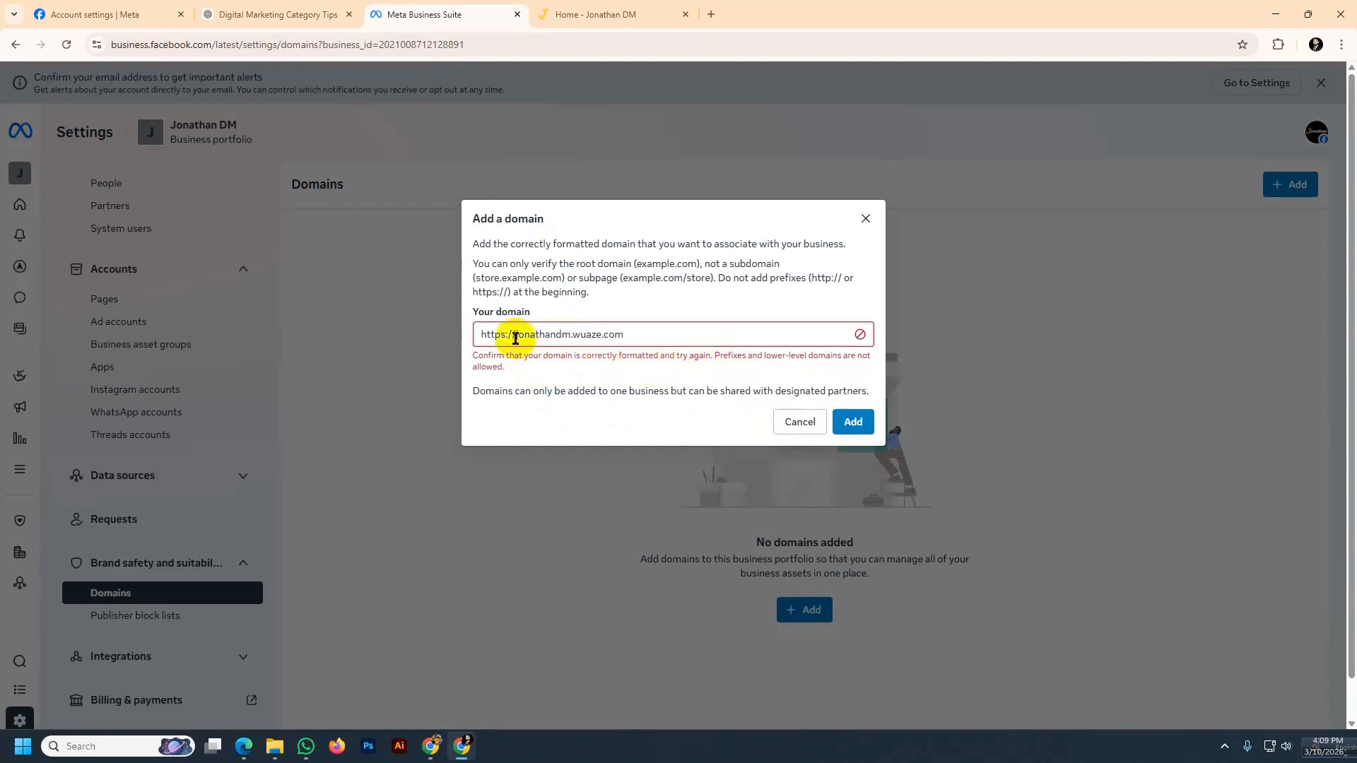
{"action": "left_click_drag", "start_coordinate": [515, 338], "coordinate": [460, 339]}
{"action": "key", "text": "BackSpace"}
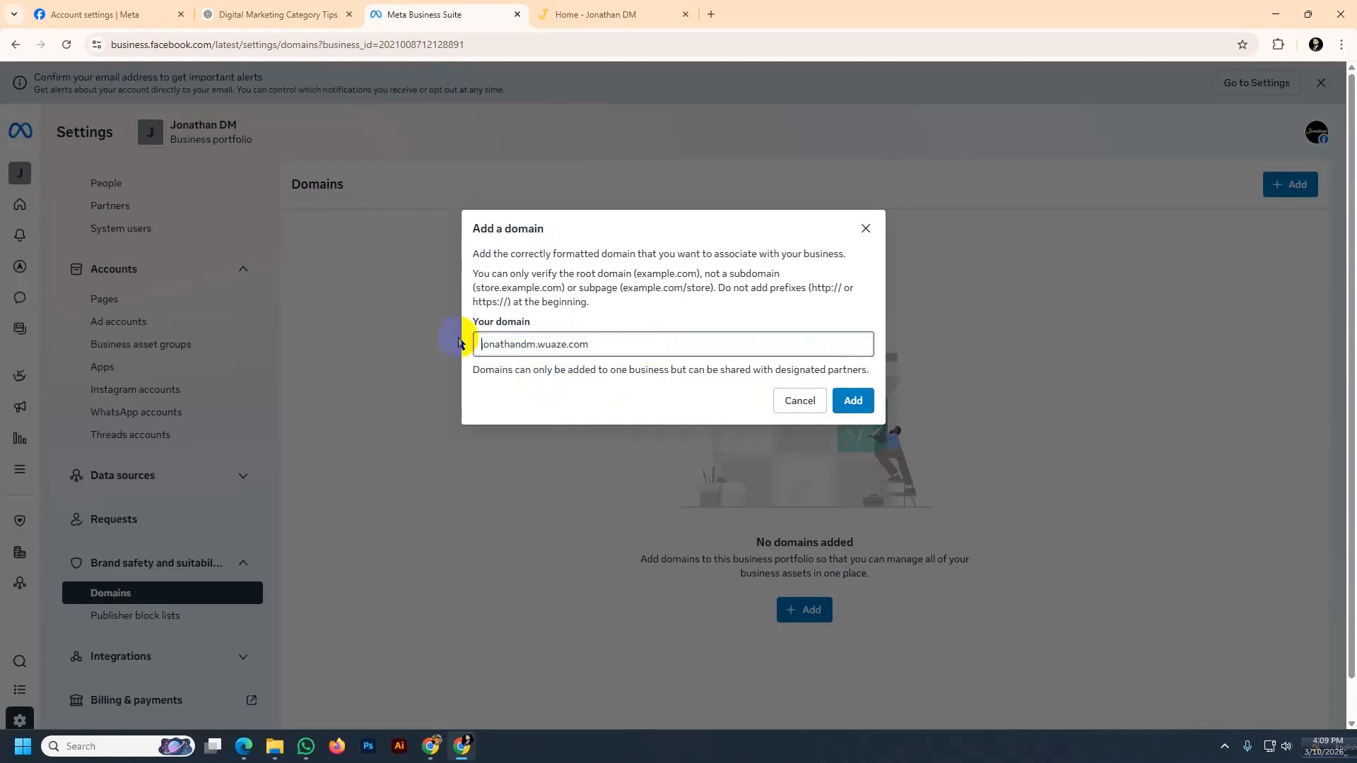
{"action": "left_click", "coordinate": [859, 403]}
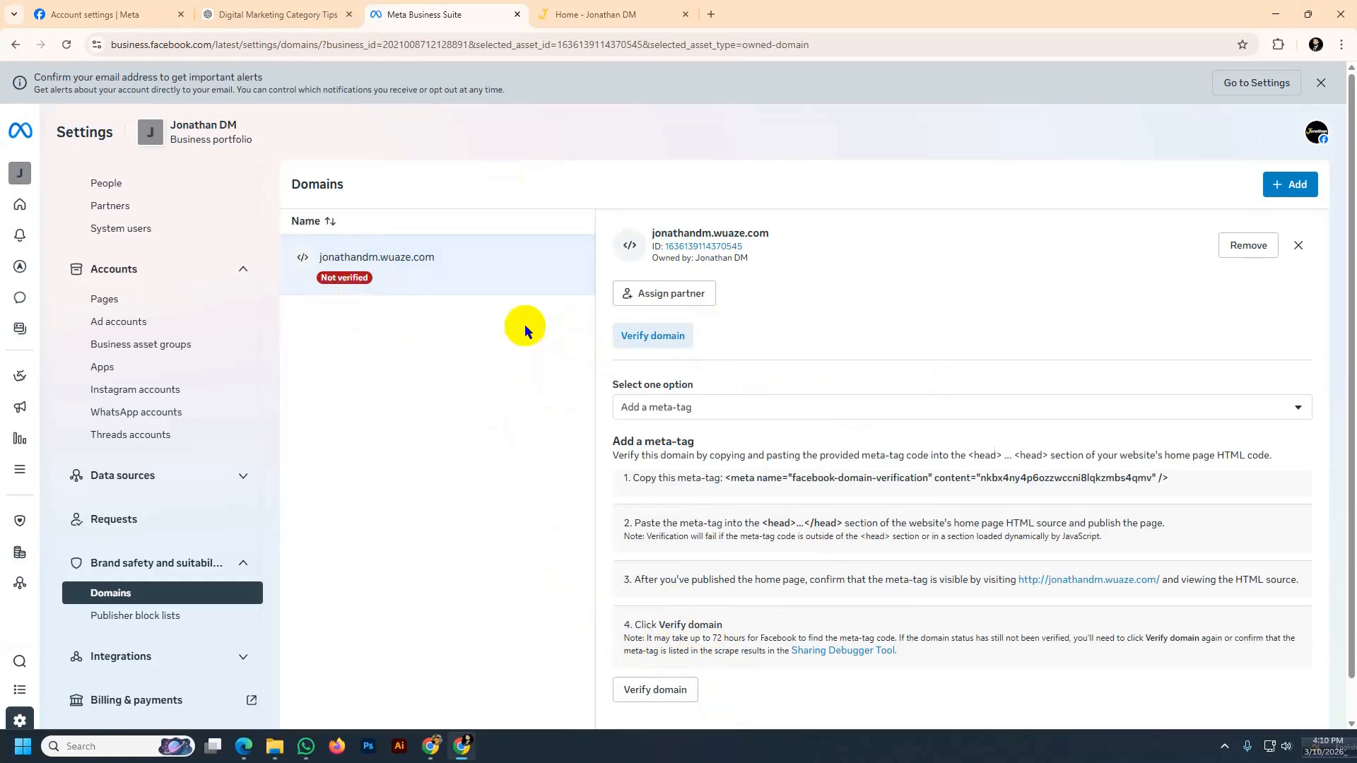
Attempt to verify the domain and copy the facebook-domain-verification meta-tag code
{"action": "left_click", "coordinate": [615, 346]}
{"action": "left_click_drag", "start_coordinate": [727, 420], "coordinate": [1168, 414]}
{"action": "key", "text": "ctrl+c"}
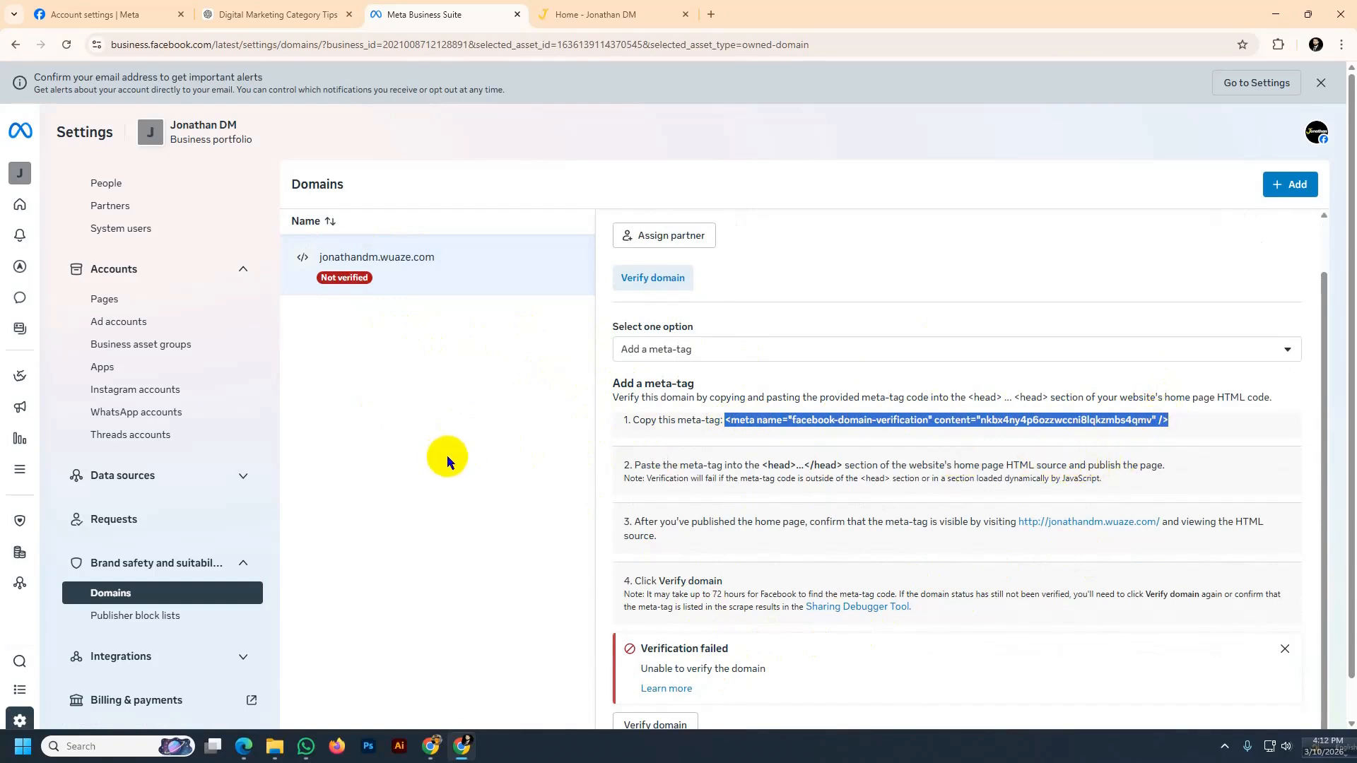
Open the site's WordPress admin at jonathandm.wuaze.com/wp-admin
{"action": "left_click", "coordinate": [601, 16]}
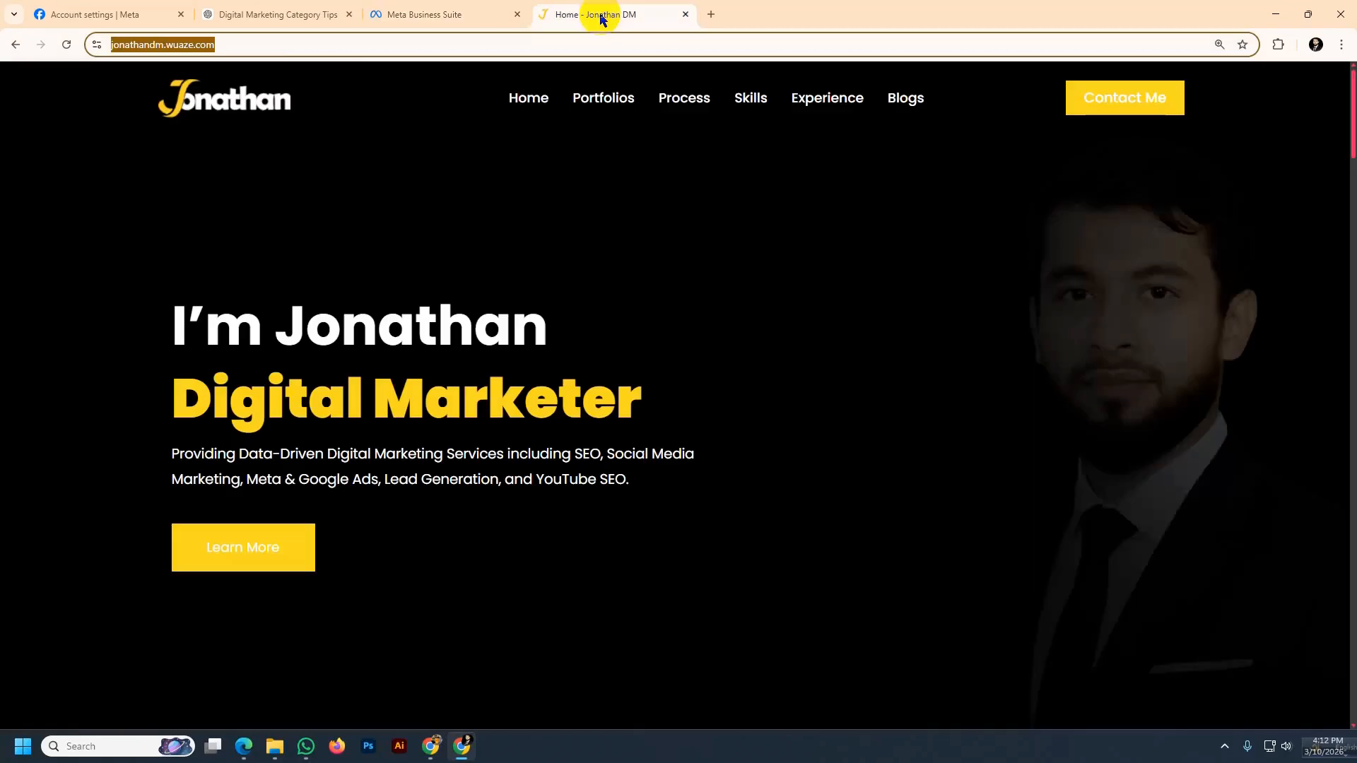
{"action": "left_click", "coordinate": [244, 44]}
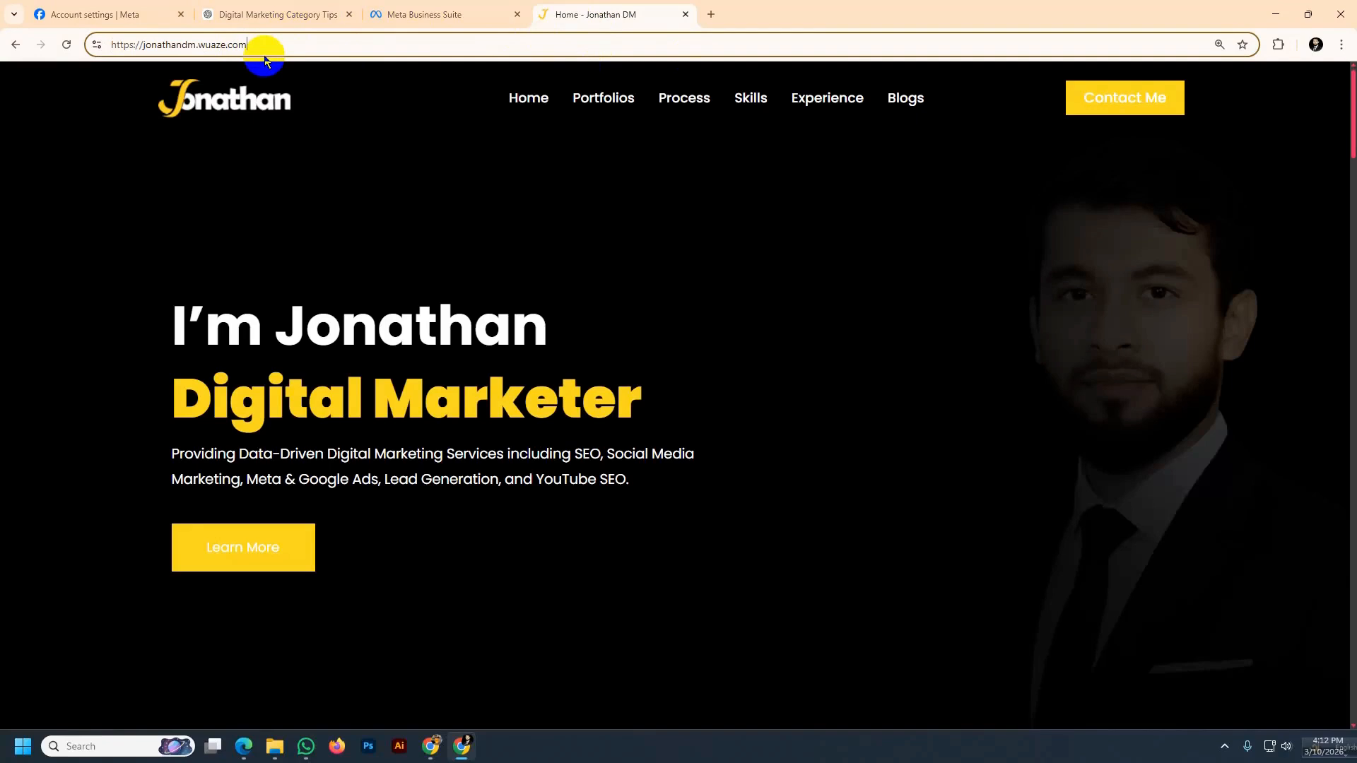
{"action": "type", "text": "/"}
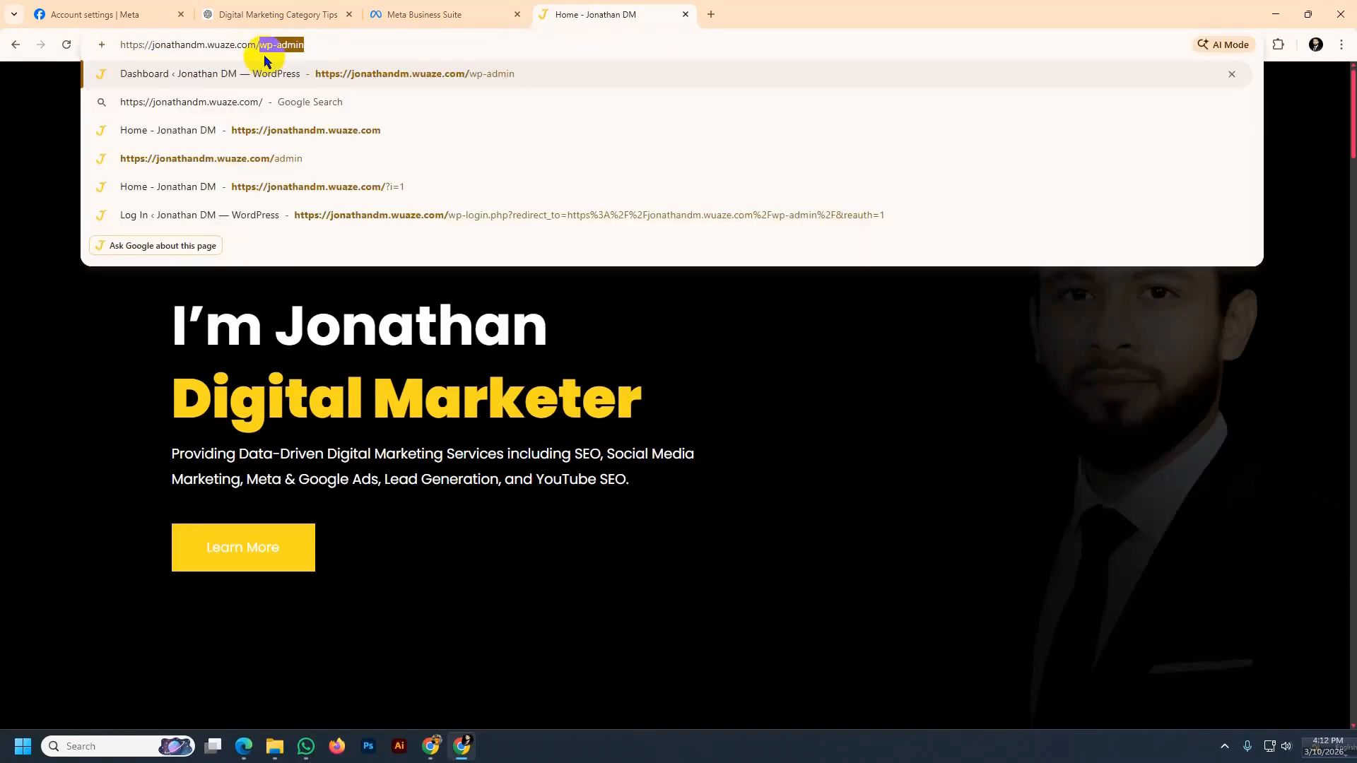
{"action": "left_click", "coordinate": [314, 44]}
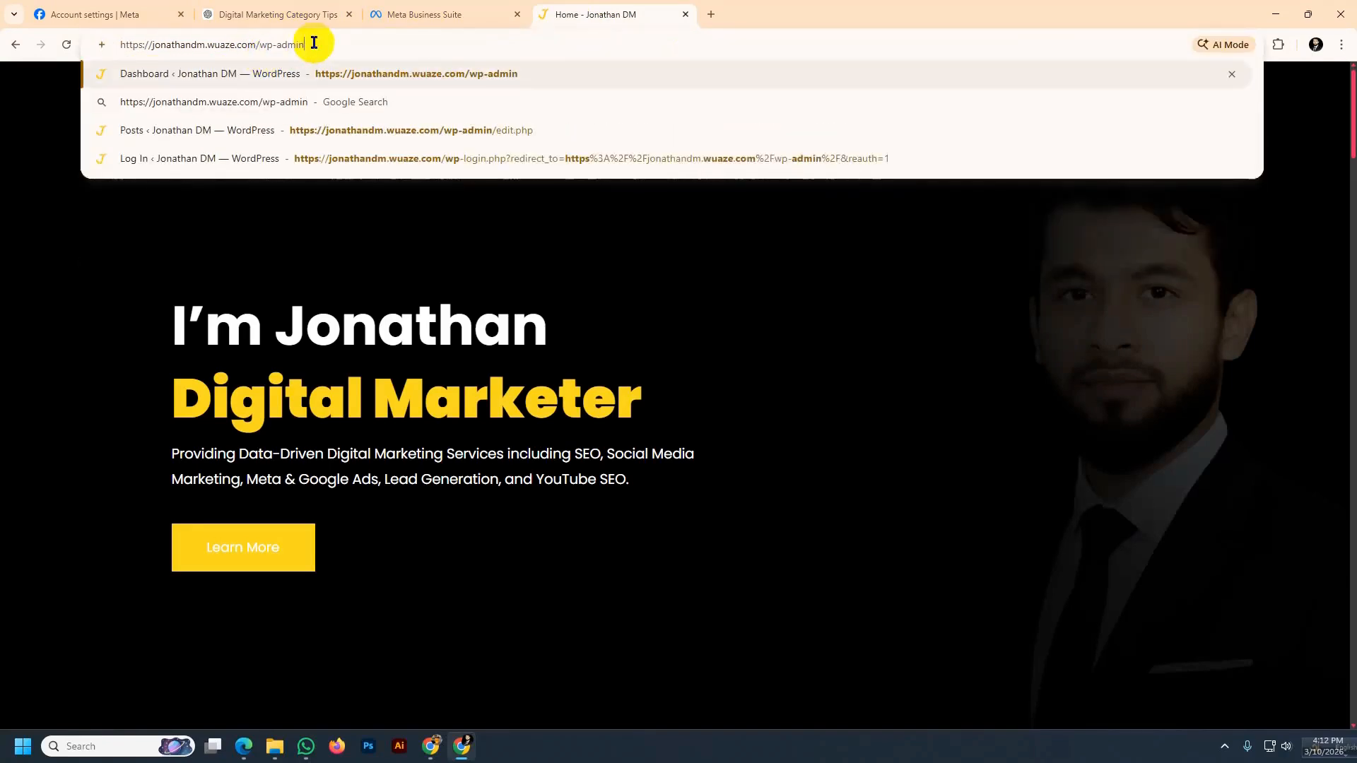
{"action": "key", "text": "Return"}
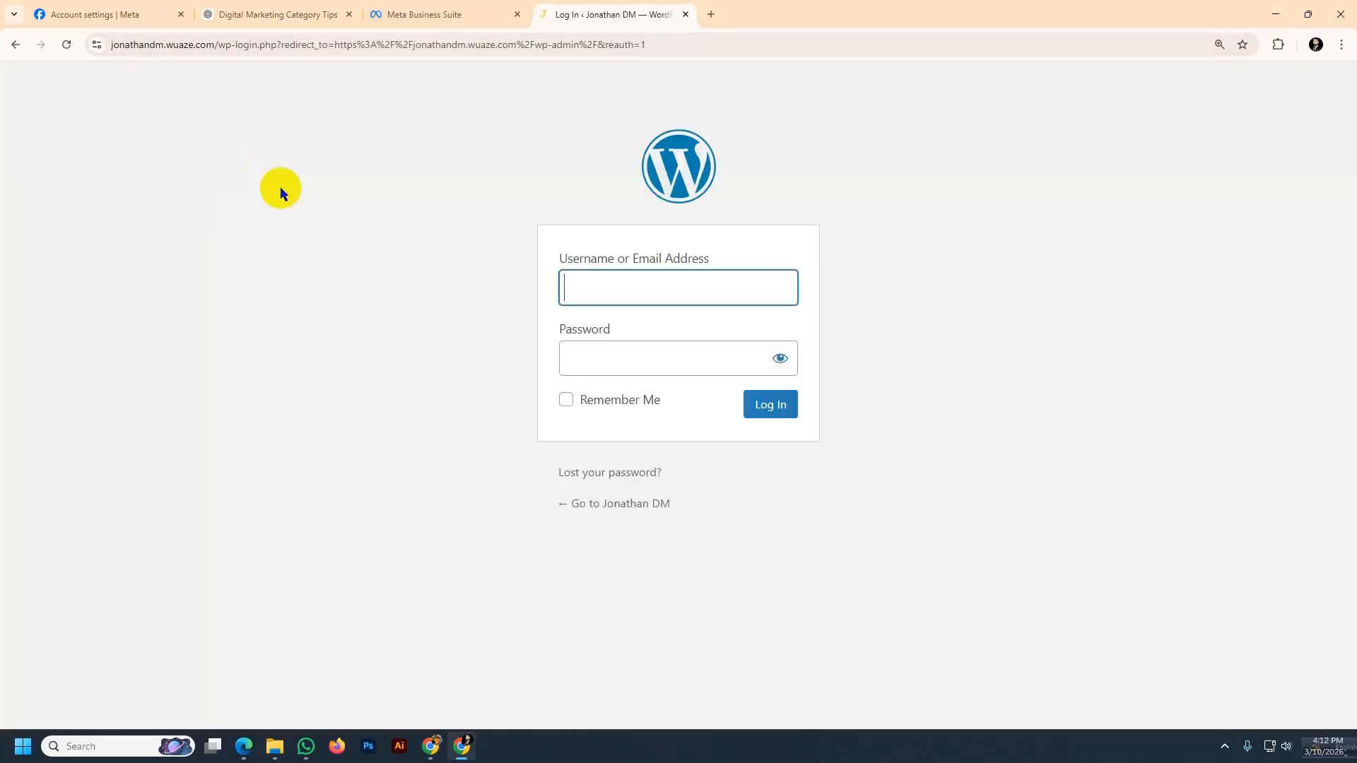
Log in to WordPress using the saved username and password
{"action": "left_click", "coordinate": [578, 285]}
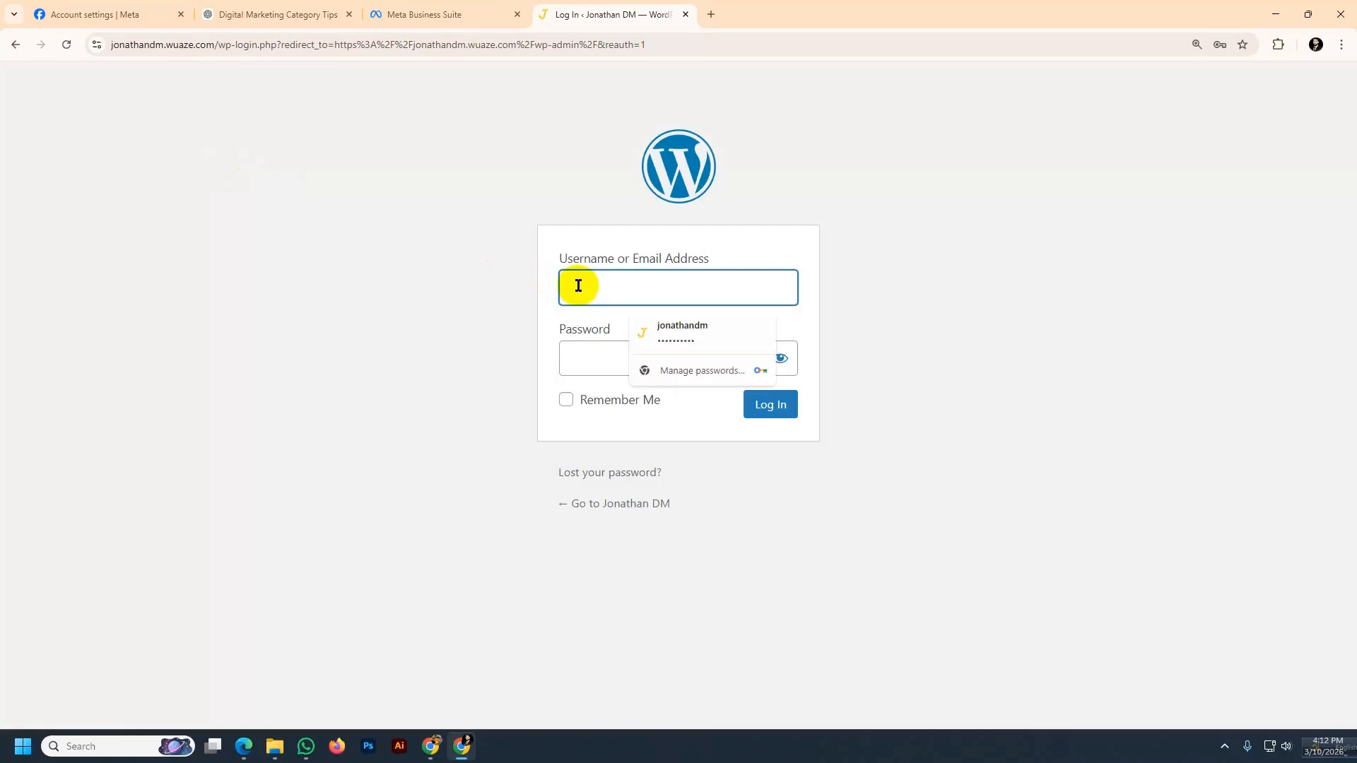
{"action": "left_click", "coordinate": [672, 331]}
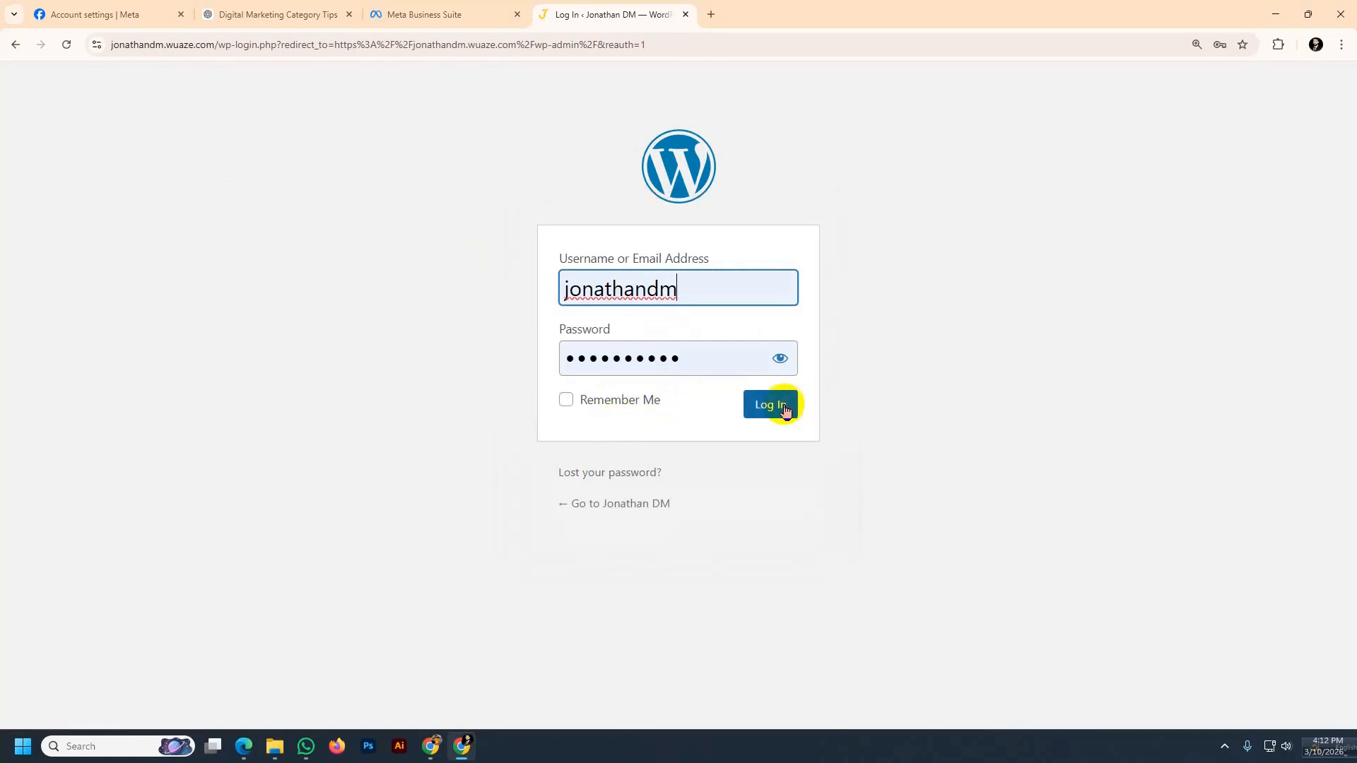
{"action": "left_click", "coordinate": [781, 407]}
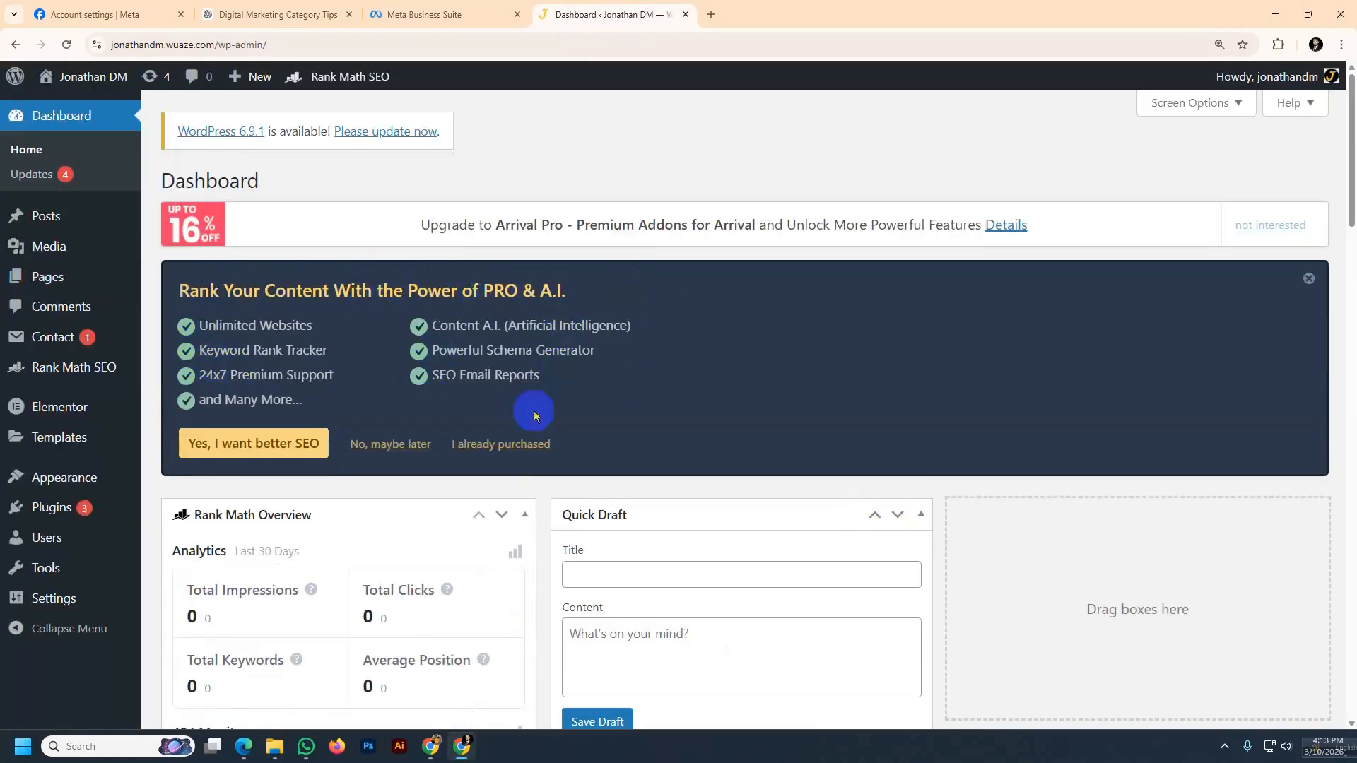
Search the plugin directory for "insert header", then install and activate the WPCode Insert Headers and Footers plugin
{"action": "left_click", "coordinate": [60, 508]}
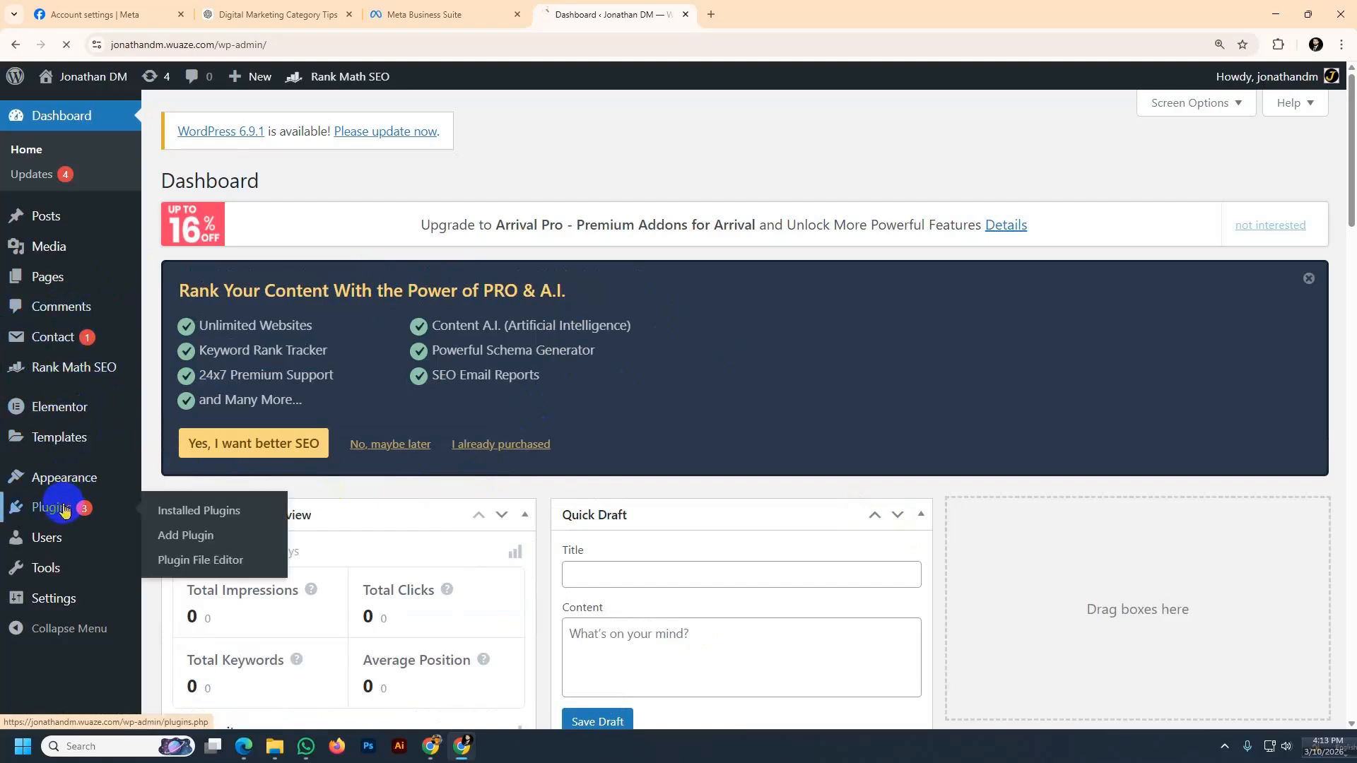
{"action": "left_click", "coordinate": [186, 536]}
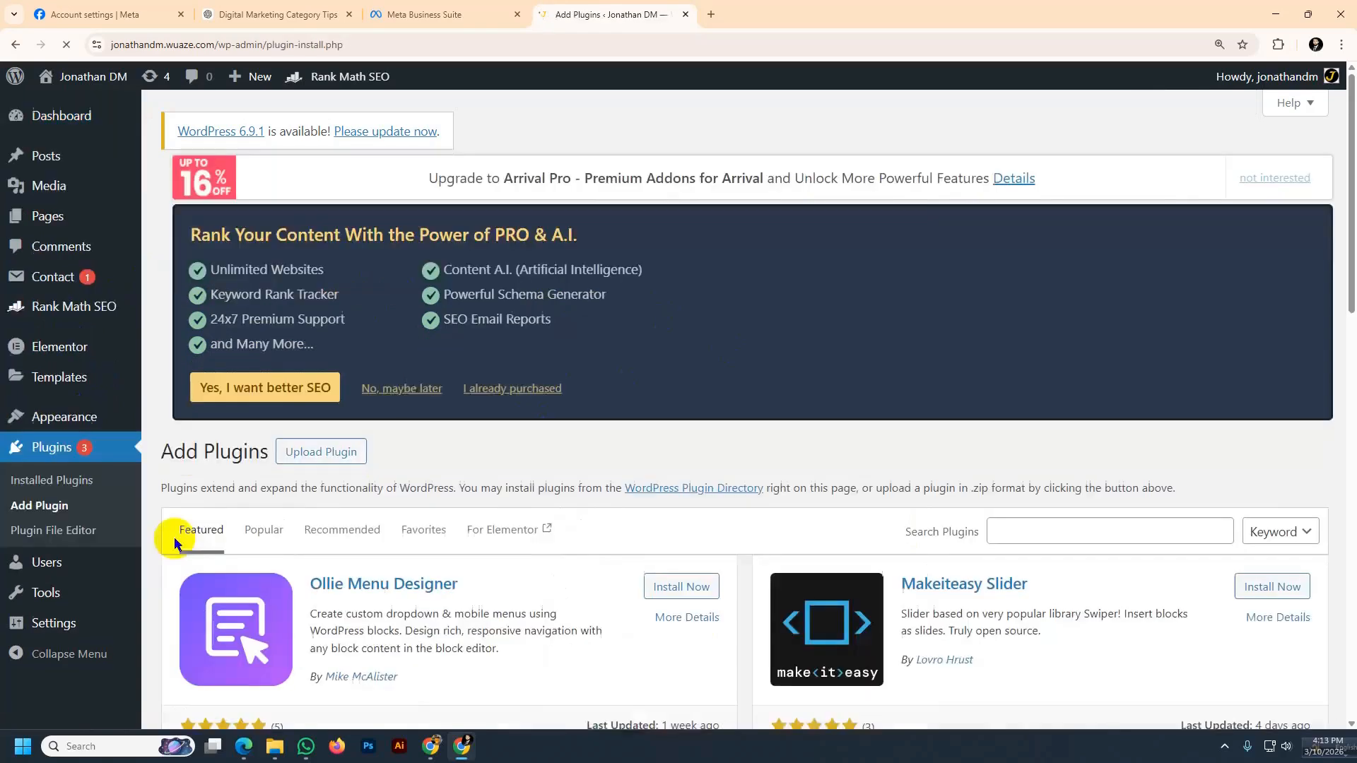
{"action": "left_click", "coordinate": [1030, 542]}
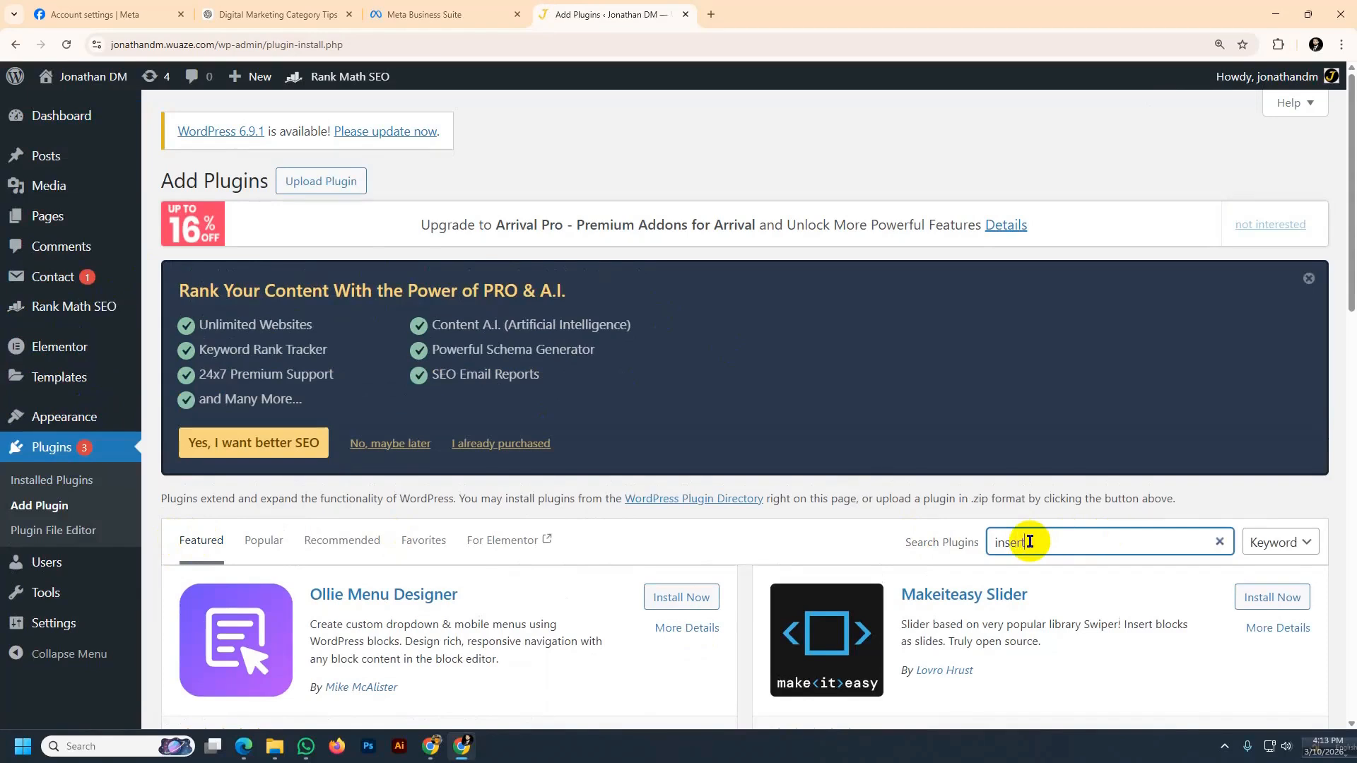
{"action": "type", "text": "insert p"}
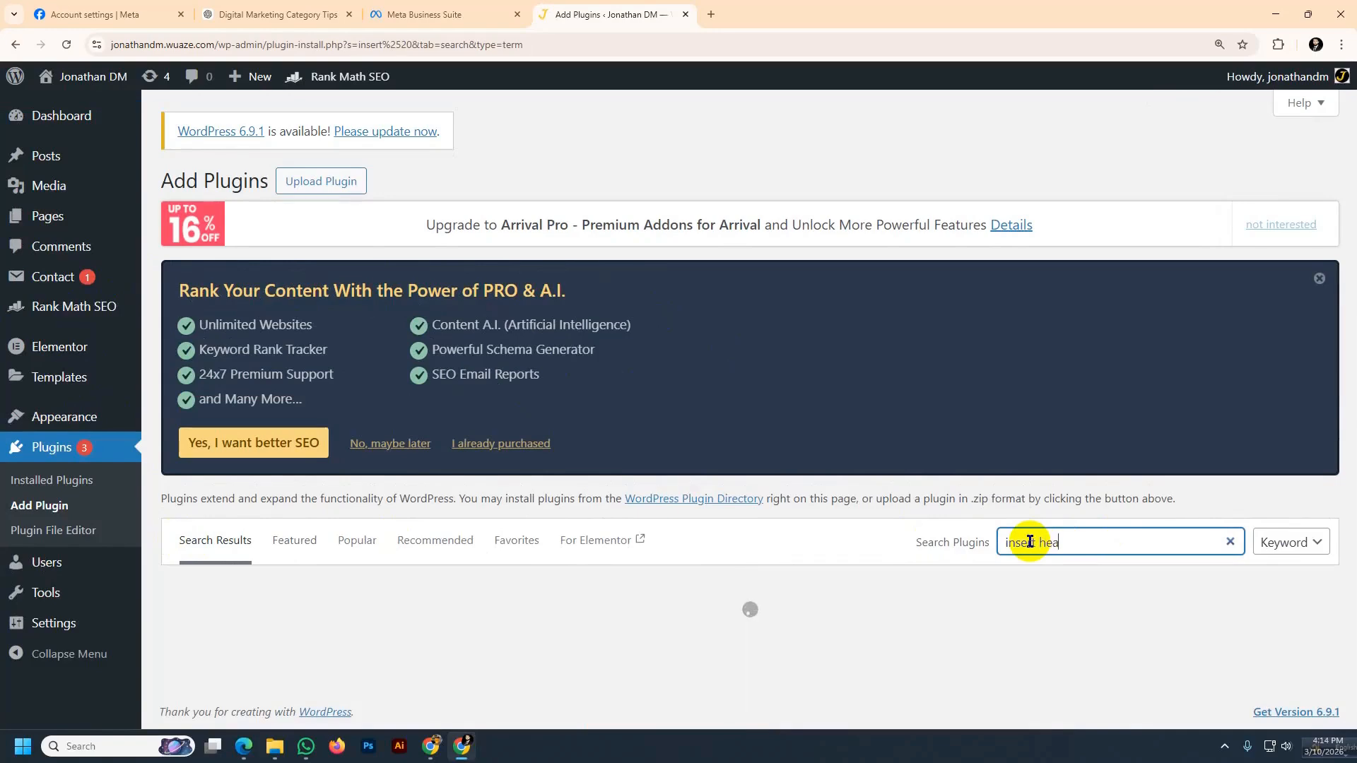
{"action": "type", "text": "der"}
{"action": "scroll", "coordinate": [478, 576], "scroll_direction": "down", "scroll_amount": 4}
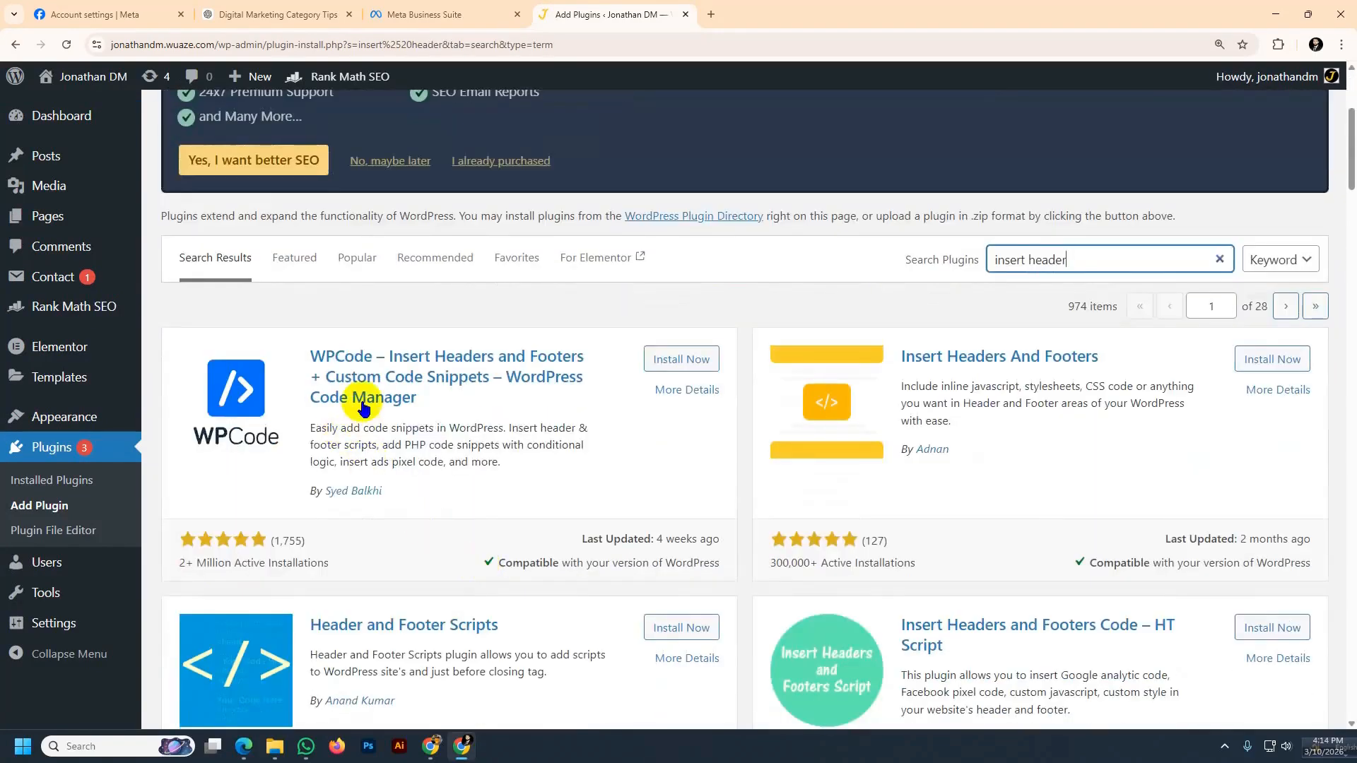
{"action": "left_click", "coordinate": [677, 362]}
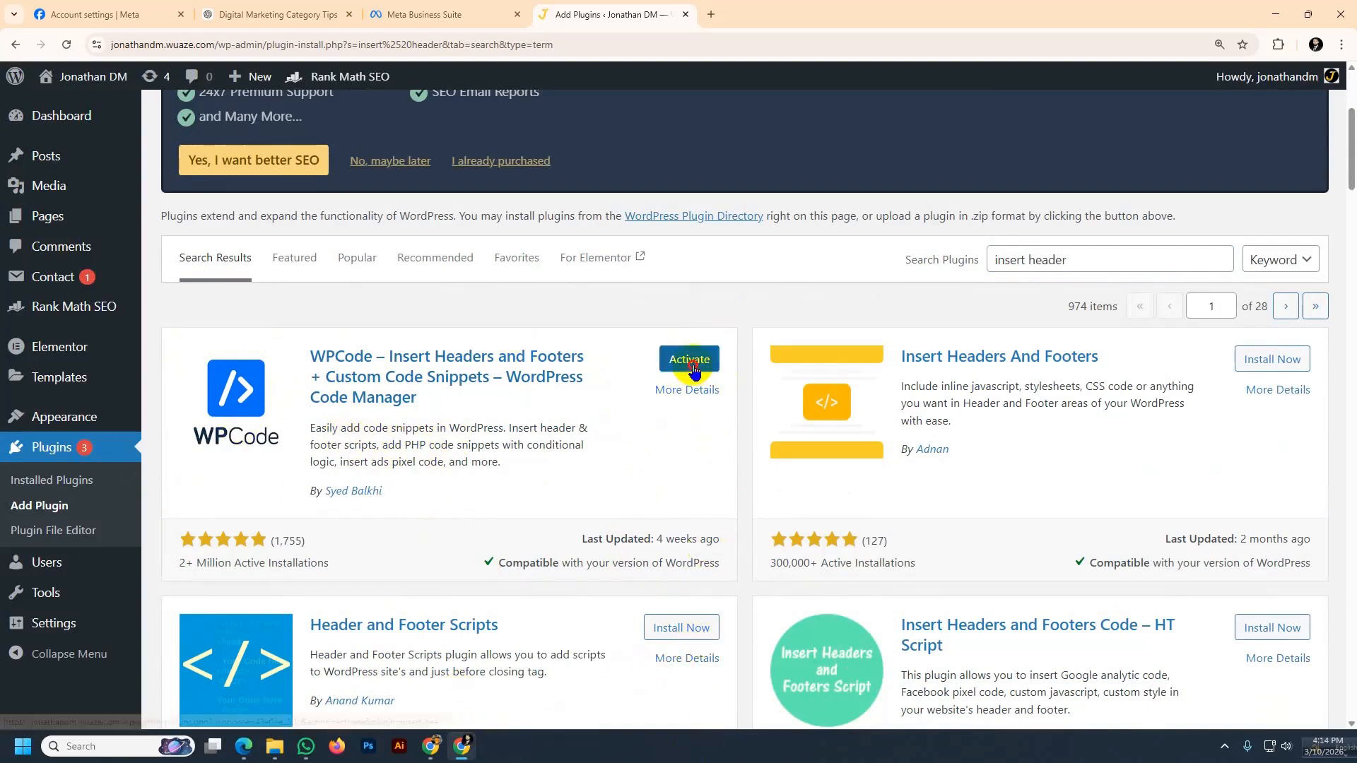
{"action": "left_click", "coordinate": [689, 360]}
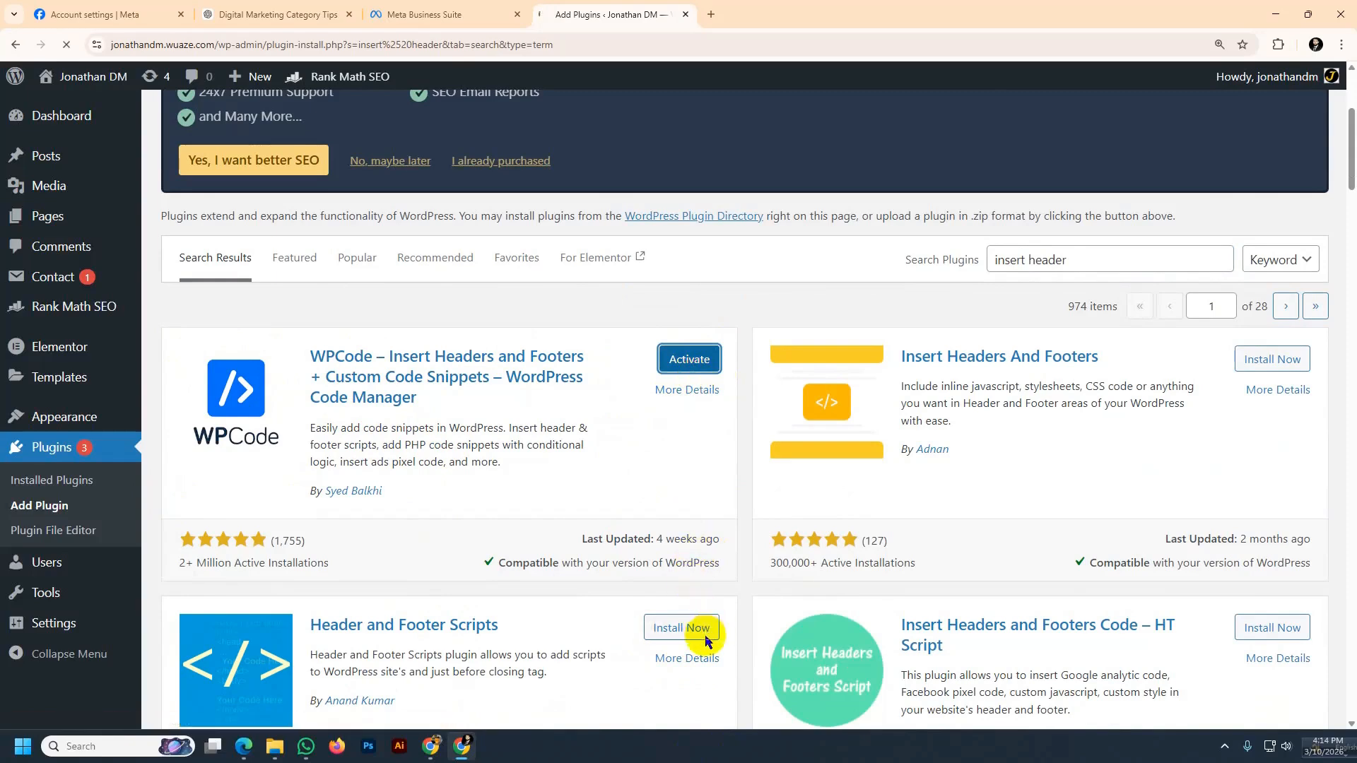
Open WPCode's Header & Footer settings, paste the facebook-domain-verification meta-tag into the Header section and save the changes
{"action": "scroll", "coordinate": [465, 525], "scroll_direction": "down", "scroll_amount": 3}
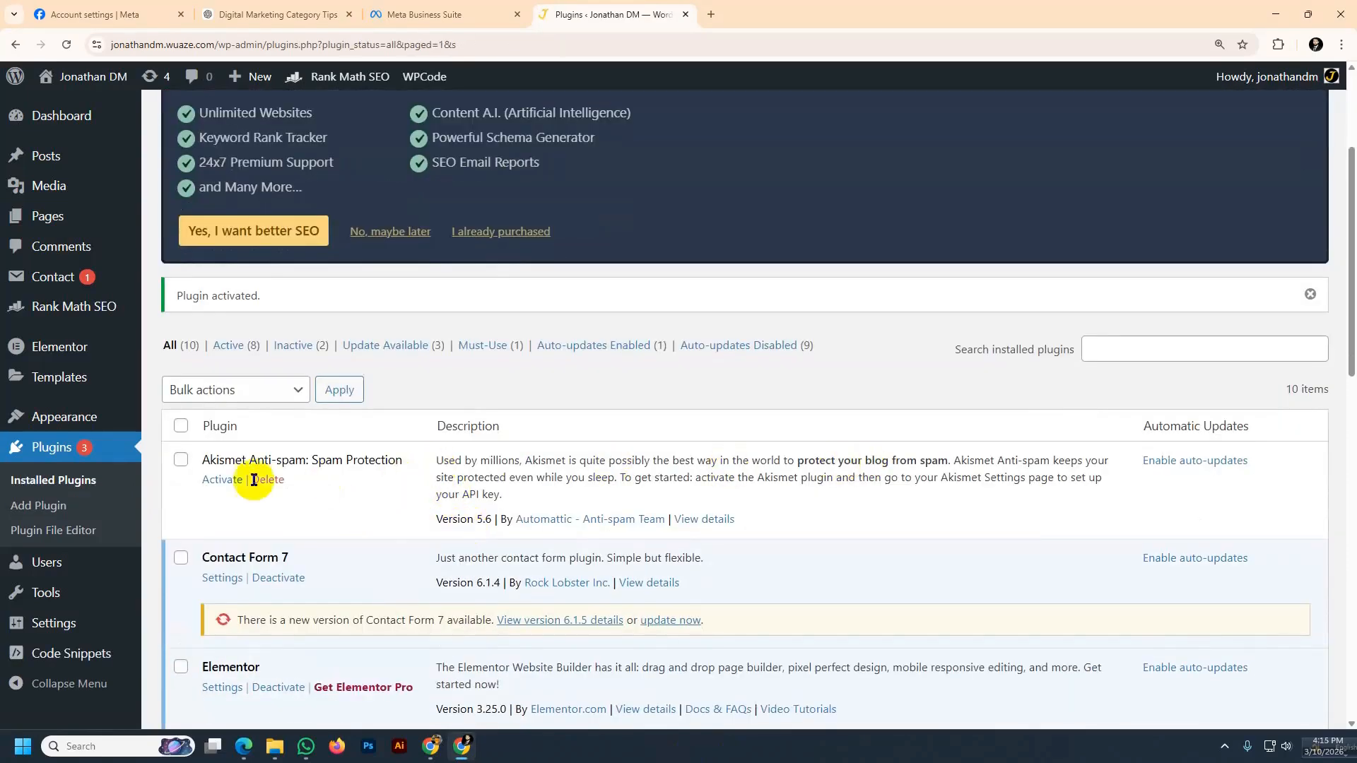
{"action": "scroll", "coordinate": [292, 486], "scroll_direction": "down", "scroll_amount": 4}
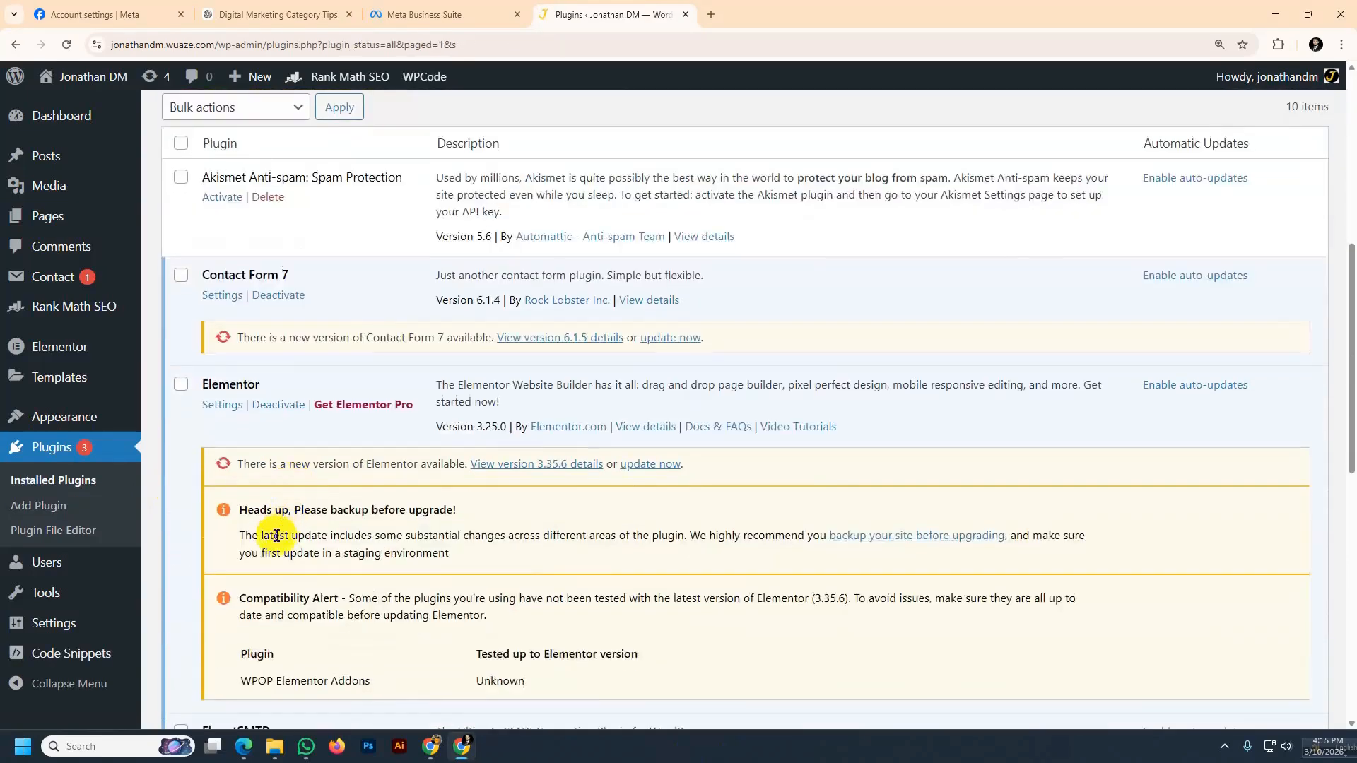
{"action": "mouse_move", "coordinate": [28, 654]}
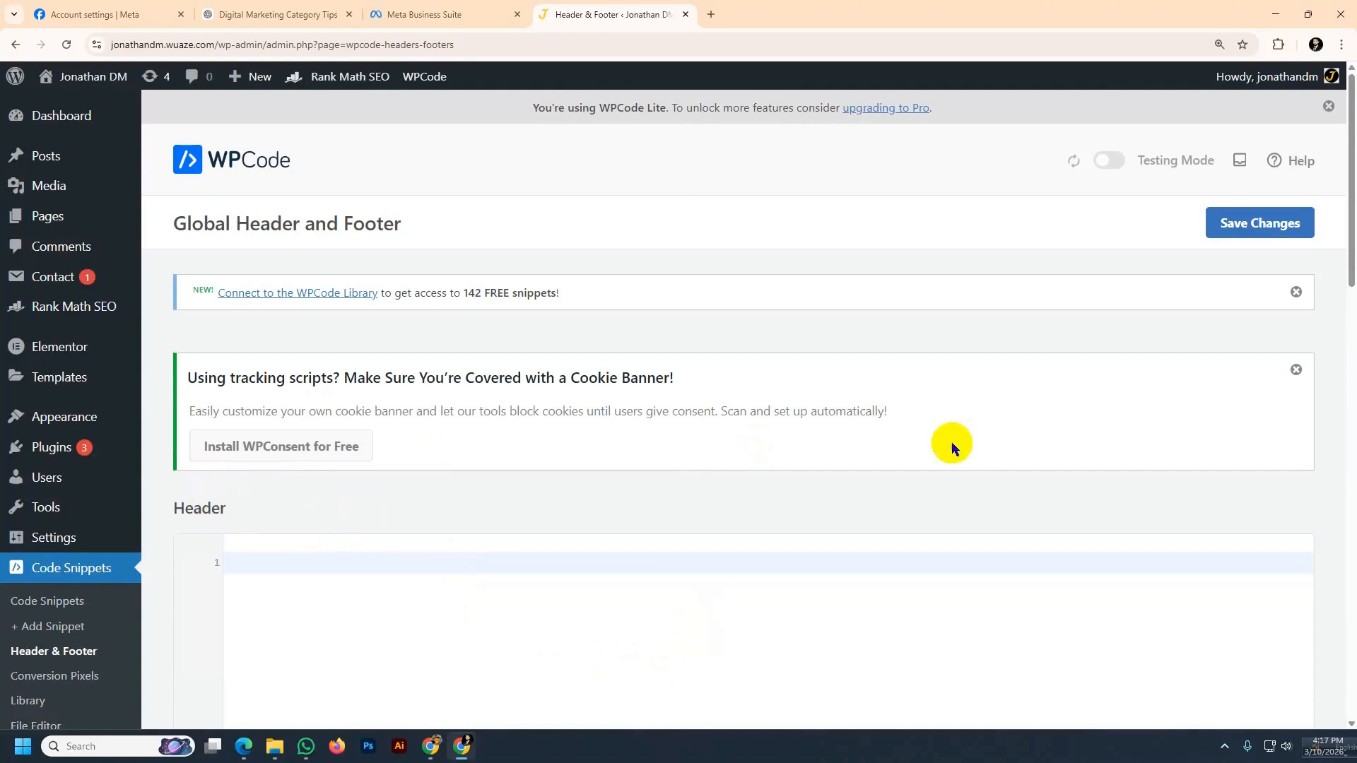
{"action": "scroll", "coordinate": [500, 451], "scroll_direction": "down", "scroll_amount": 2}
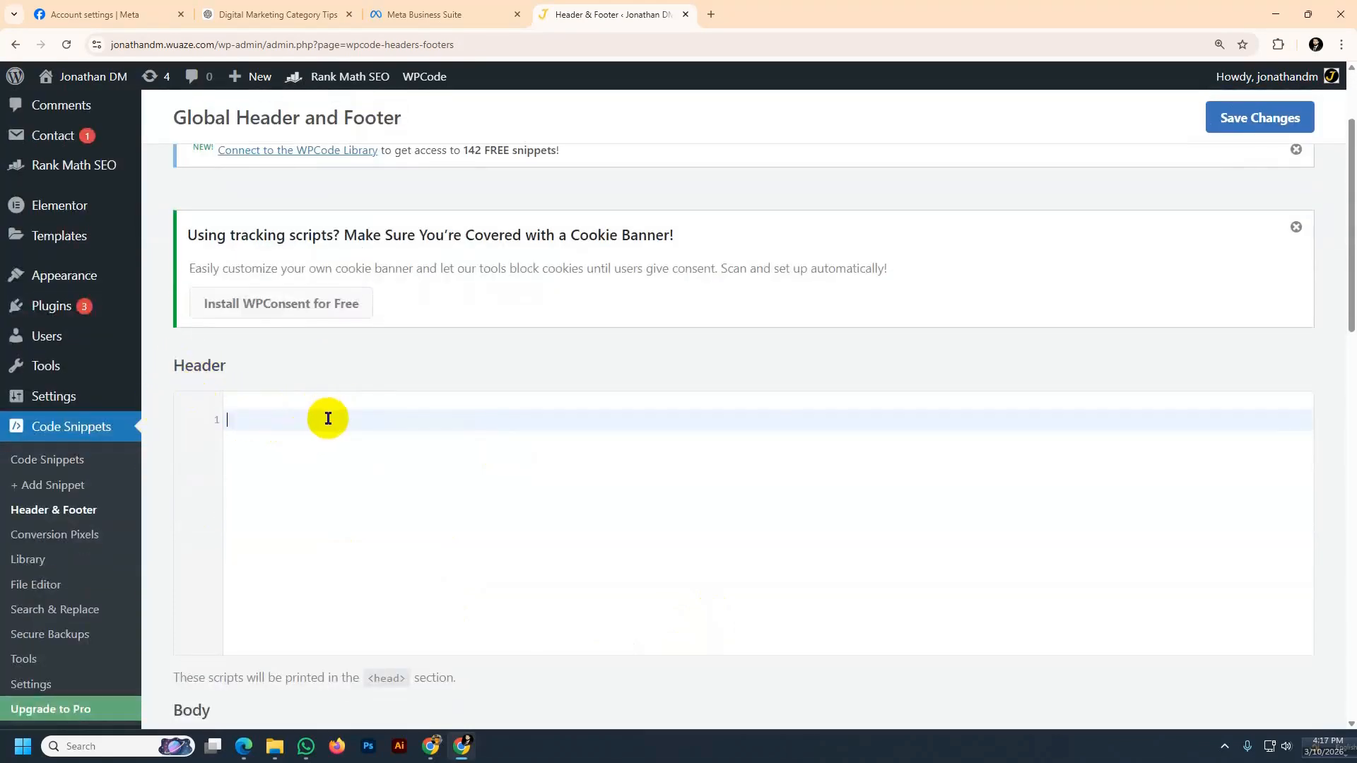
{"action": "key", "text": "ctrl+v"}
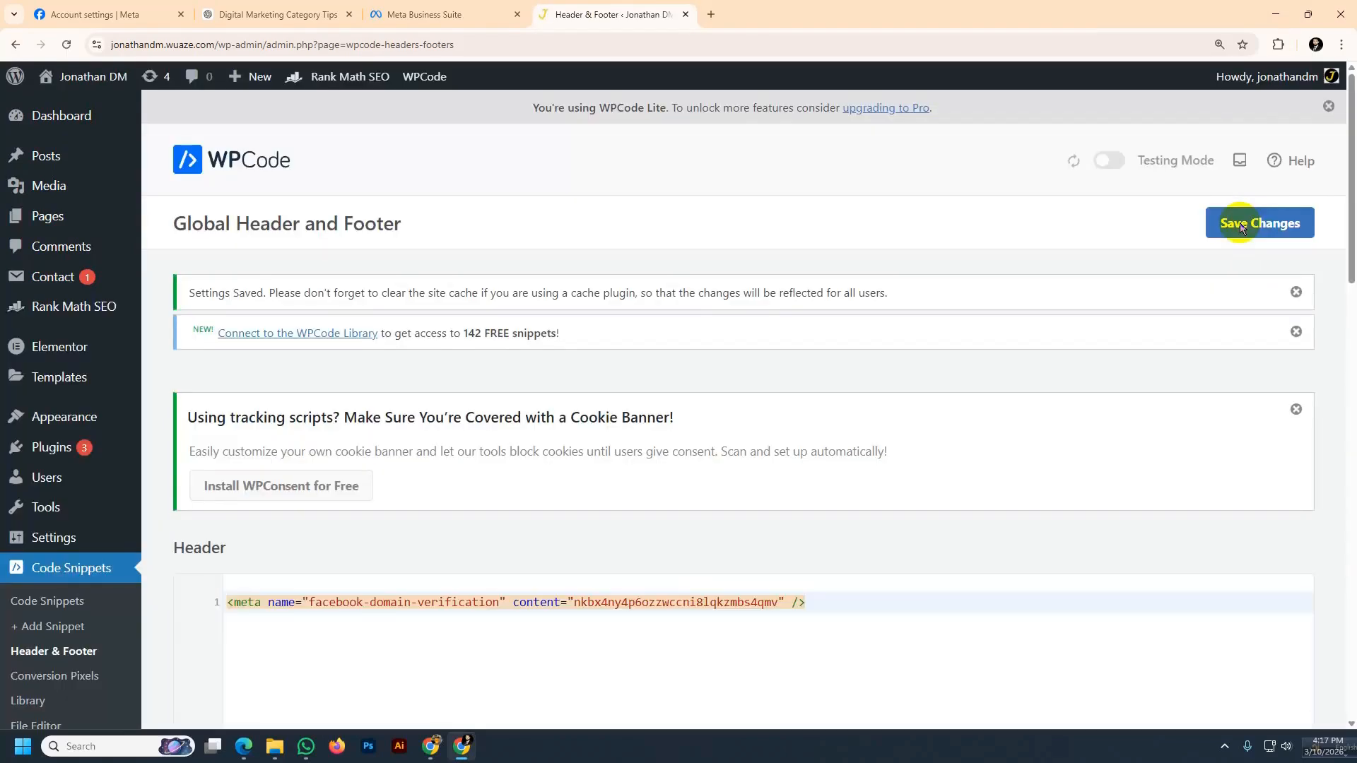
{"action": "left_click", "coordinate": [68, 46]}
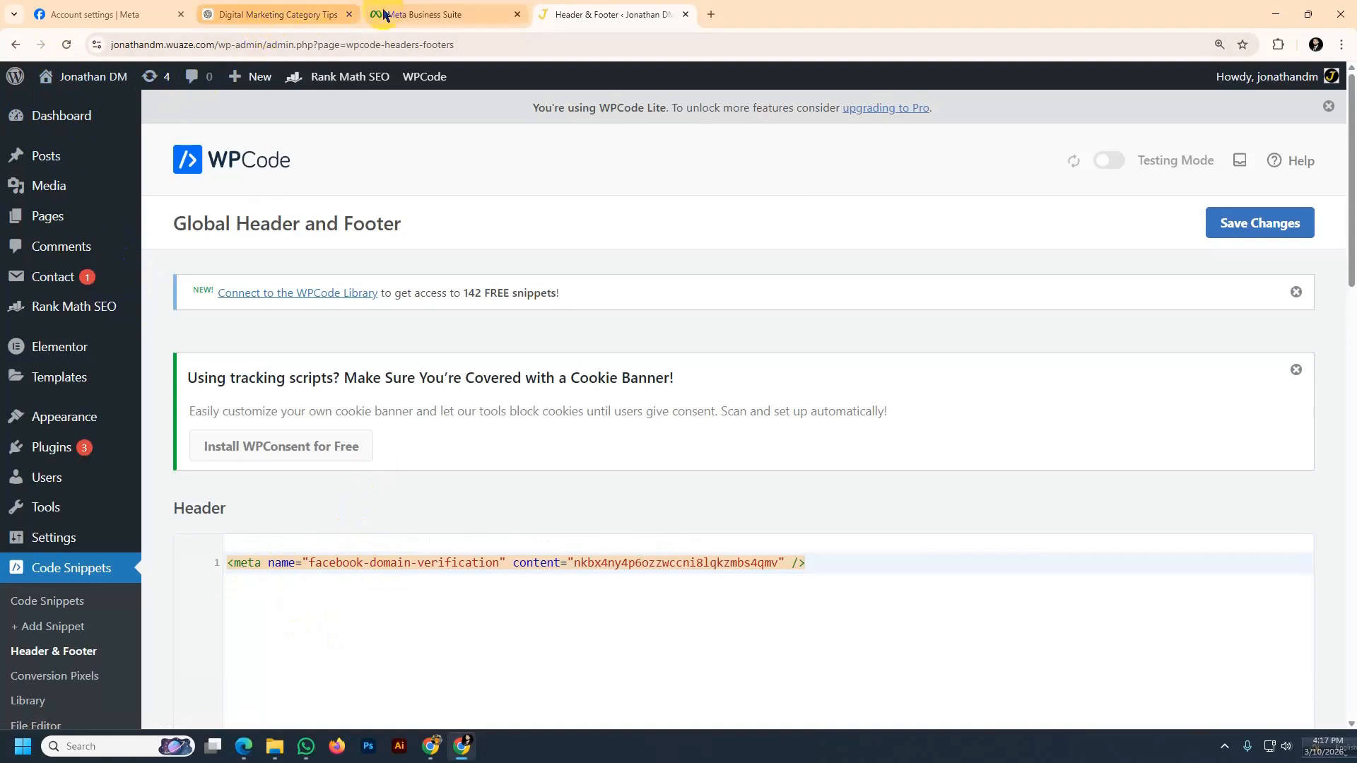
Switch back to Meta Business Suite, dismiss the earlier failure notice and verify the domain again
{"action": "left_click", "coordinate": [404, 15]}
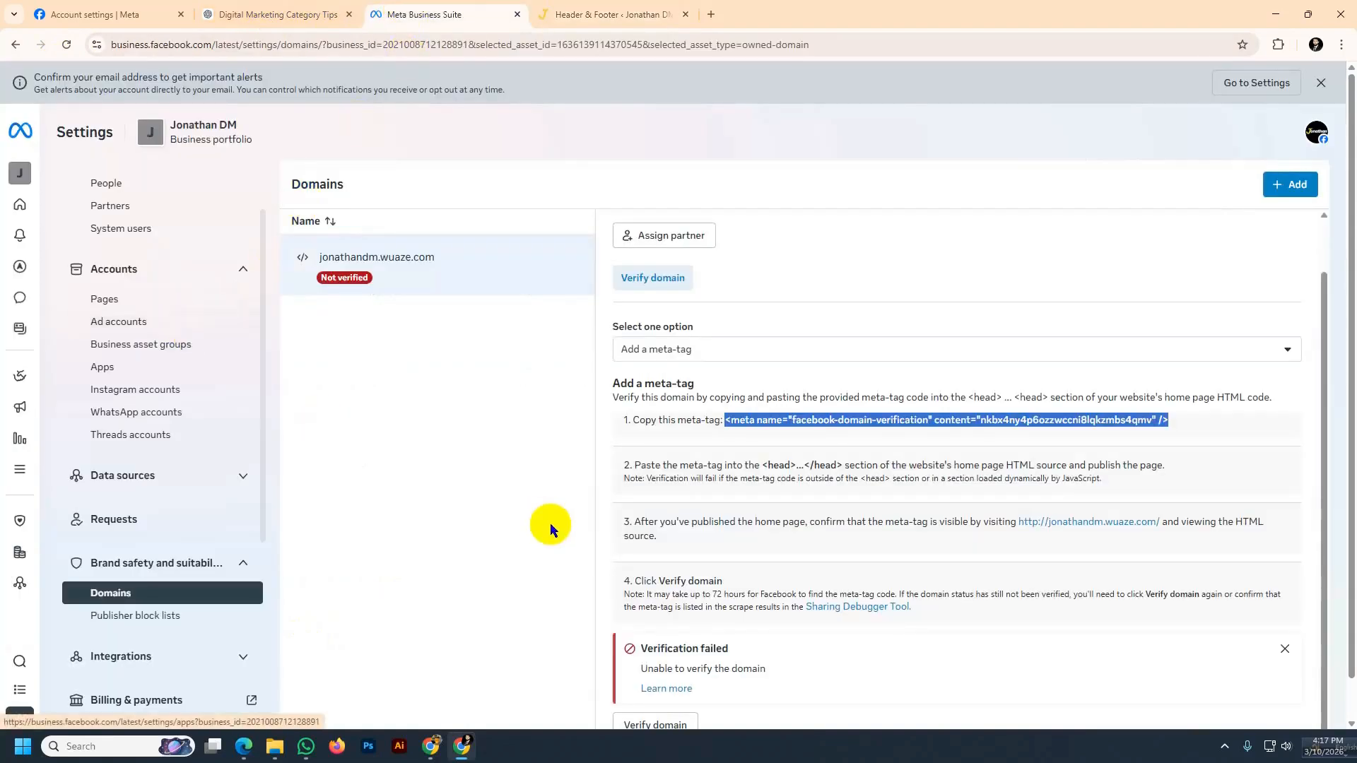
{"action": "left_click", "coordinate": [515, 478]}
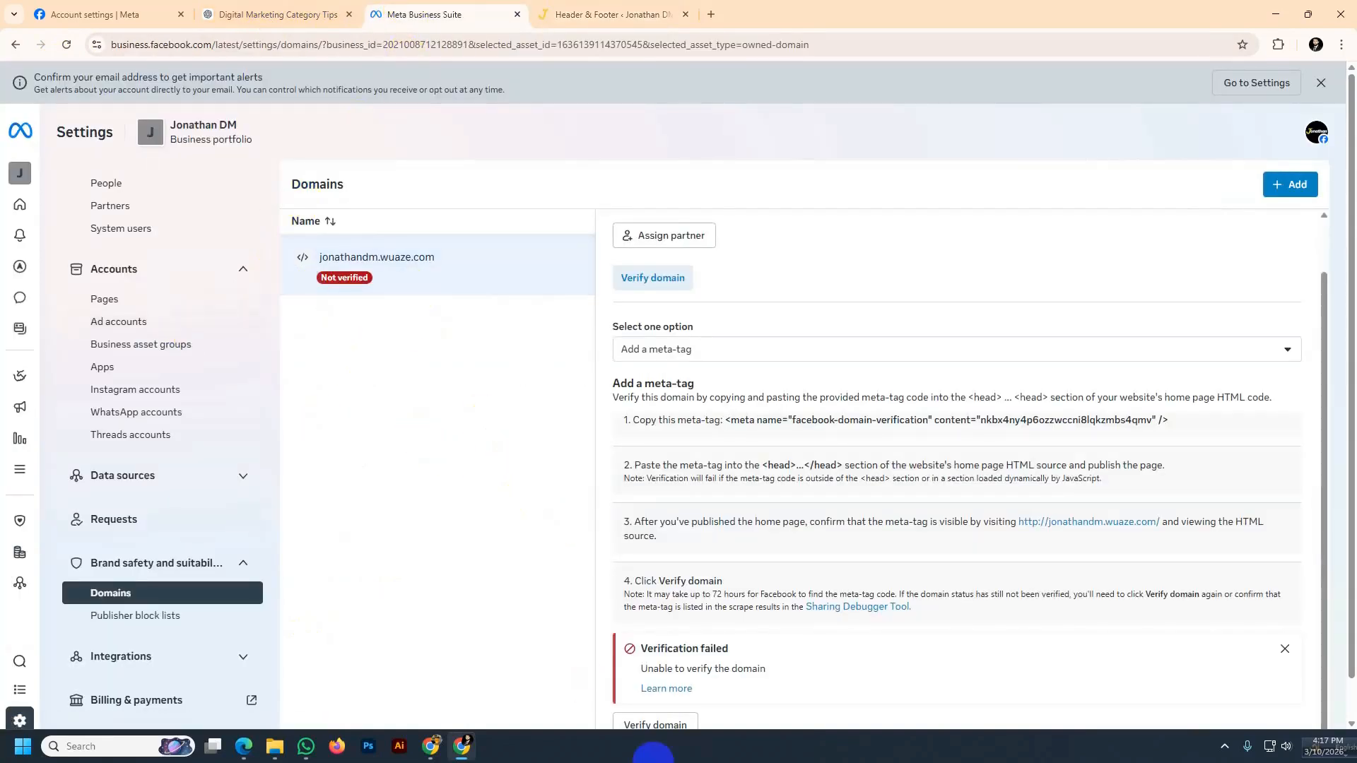
{"action": "left_click", "coordinate": [1285, 649]}
{"action": "left_click", "coordinate": [675, 690]}
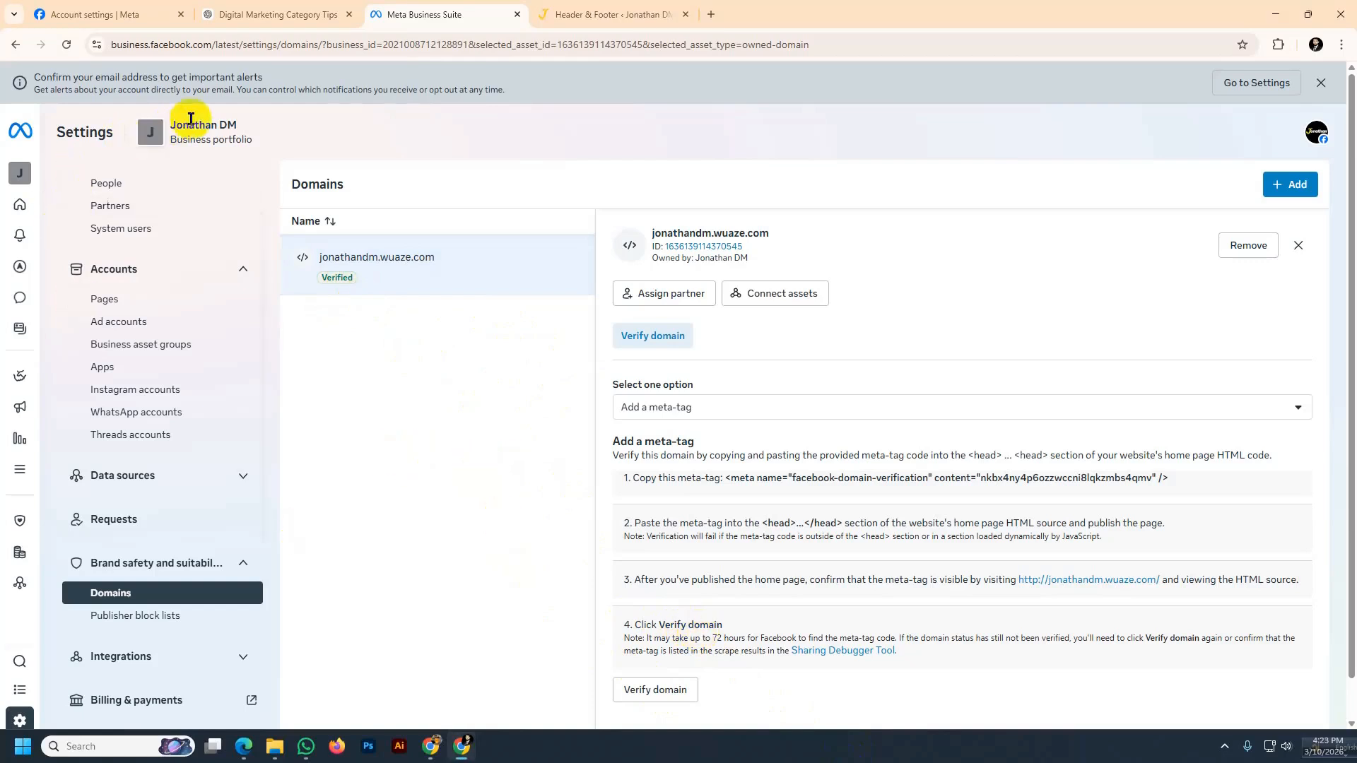
Return to the Meta Business Suite home page
{"action": "left_click", "coordinate": [21, 131]}
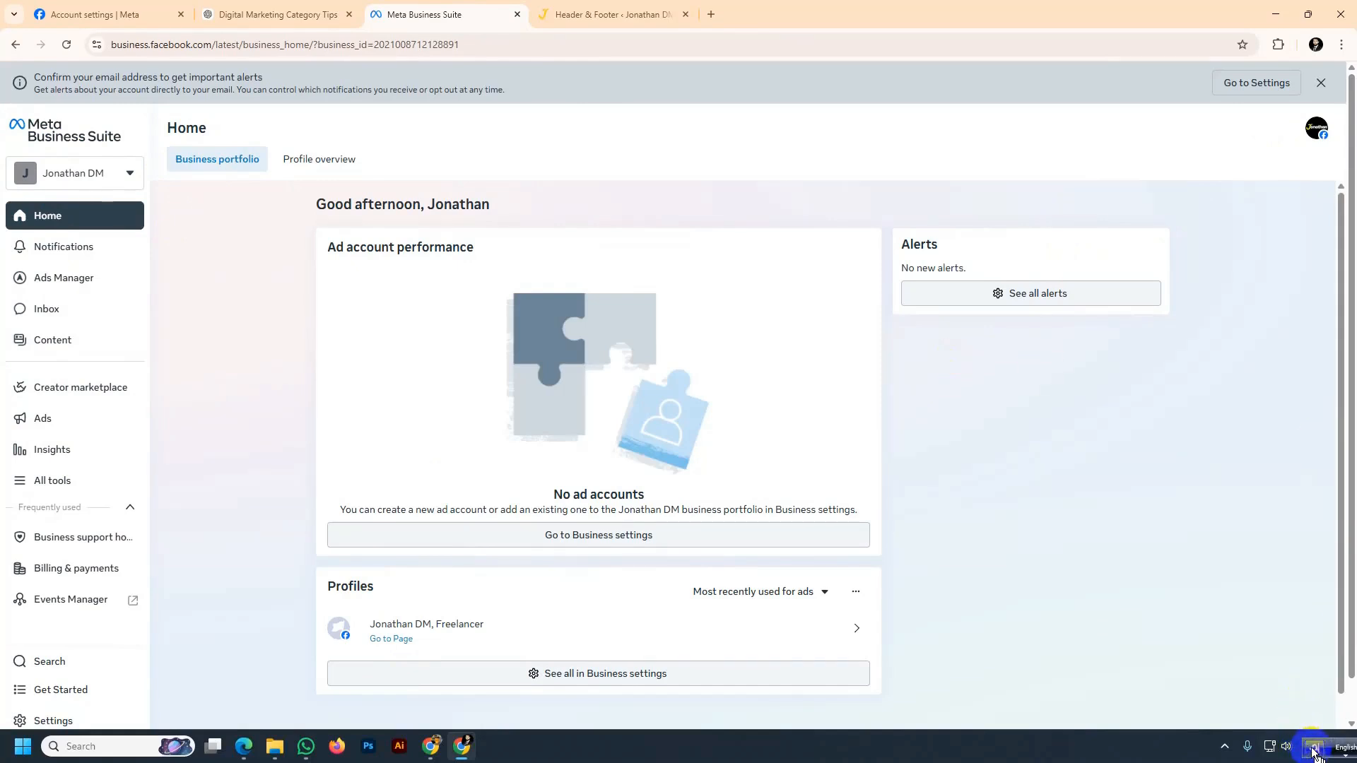
{"action": "left_click_drag", "start_coordinate": [1315, 754], "coordinate": [1129, 715]}
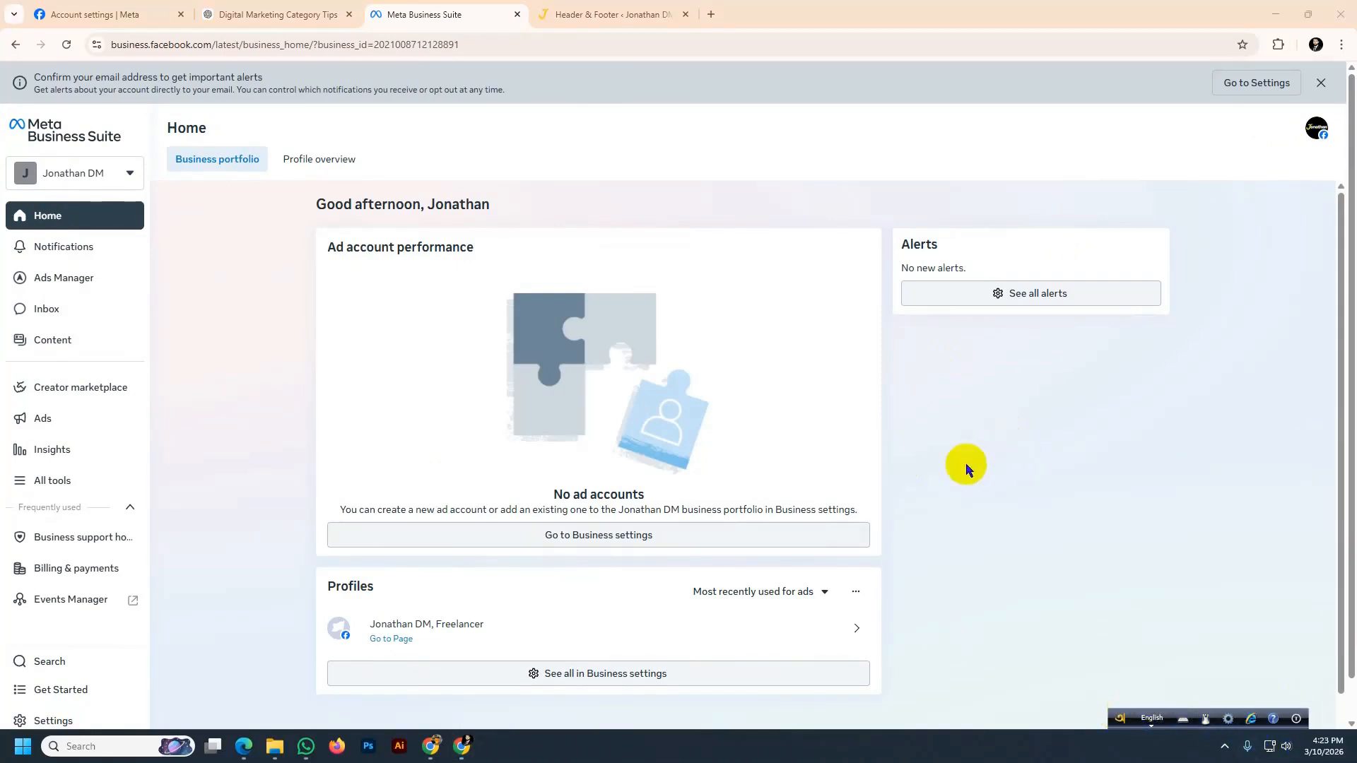